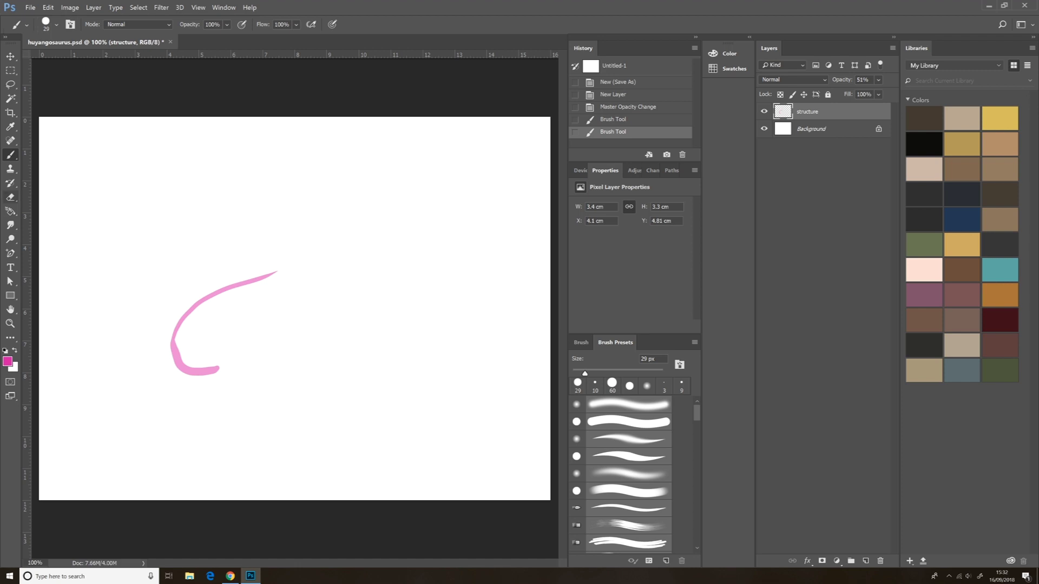
# Sketch the dinosaur's torso, a head oval with crossed guide lines, and the hip shape in pink on the structure layer
pyautogui.moveTo(219, 370); pyautogui.dragTo(172, 345)
pyautogui.press('b')
pyautogui.moveTo(270, 286)
pyautogui.mouseDown()
pyautogui.moveTo(209, 378)
pyautogui.moveTo(219, 373)
pyautogui.mouseUp()
pyautogui.moveTo(191, 317); pyautogui.dragTo(199, 373)
pyautogui.moveTo(274, 314); pyautogui.dragTo(312, 287)
# Sketch the tail, replacing the nearly straight line with a long curve sweeping up from the hip
pyautogui.moveTo(246, 281)
pyautogui.mouseDown()
pyautogui.moveTo(313, 283)
pyautogui.moveTo(460, 193)
pyautogui.moveTo(457, 266)
pyautogui.mouseUp()
pyautogui.hotkey('ctrl', 'z')
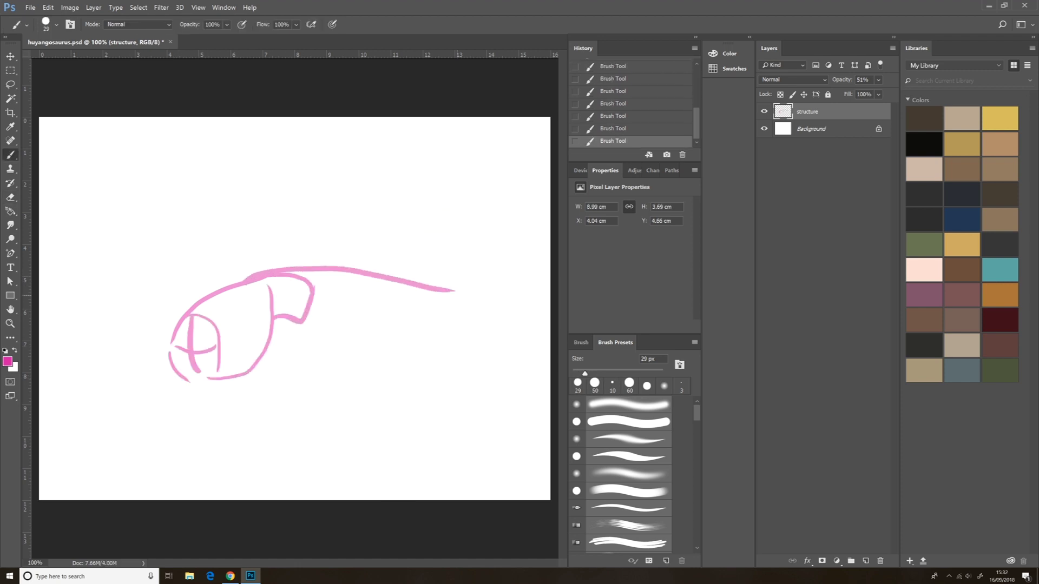
pyautogui.hotkey('ctrl', 'z')
pyautogui.moveTo(257, 281); pyautogui.dragTo(342, 147)
# Rework the pink head construction with additional contour strokes over the front of the torso and a jaw shape beneath it
pyautogui.moveTo(205, 305); pyautogui.dragTo(193, 313)
pyautogui.moveTo(267, 286)
pyautogui.mouseDown()
pyautogui.moveTo(238, 376)
pyautogui.moveTo(271, 339)
pyautogui.moveTo(250, 370)
pyautogui.moveTo(268, 352)
pyautogui.mouseUp()
pyautogui.press('e')
pyautogui.press('b')
pyautogui.moveTo(187, 317)
pyautogui.mouseDown()
pyautogui.moveTo(223, 396)
pyautogui.moveTo(217, 362)
pyautogui.moveTo(252, 362)
pyautogui.mouseUp()
pyautogui.hotkey('ctrl', 'z')
pyautogui.hotkey('ctrl', 'z')
pyautogui.moveTo(180, 348)
pyautogui.mouseDown()
pyautogui.moveTo(193, 392)
pyautogui.moveTo(247, 387)
pyautogui.moveTo(251, 363)
pyautogui.moveTo(210, 352)
pyautogui.mouseUp()
pyautogui.moveTo(201, 325); pyautogui.dragTo(227, 345)
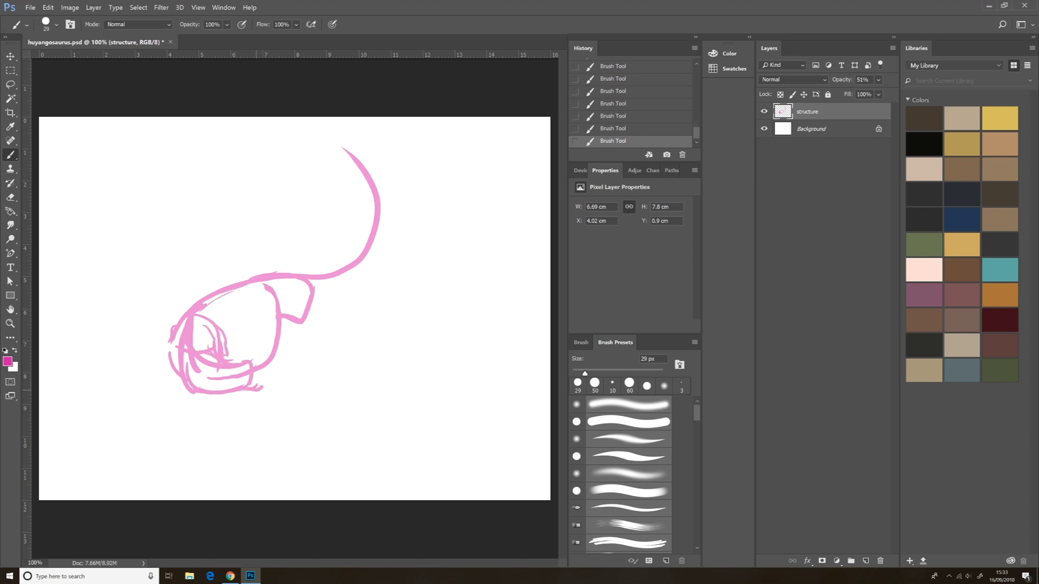
# Sketch the hind thigh, undoing the wide first version and drawing a narrower one below the hip
pyautogui.moveTo(282, 325); pyautogui.dragTo(326, 337)
pyautogui.moveTo(313, 297); pyautogui.dragTo(324, 329)
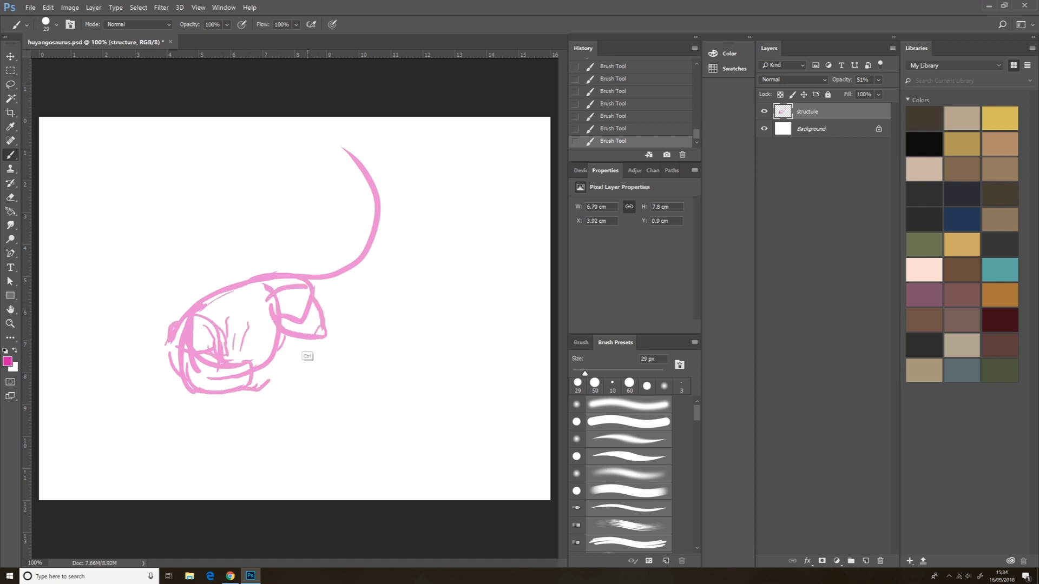
pyautogui.hotkey('ctrl', 'z')
pyautogui.press('Escape')
pyautogui.press('Return')
pyautogui.moveTo(304, 295); pyautogui.dragTo(306, 341)
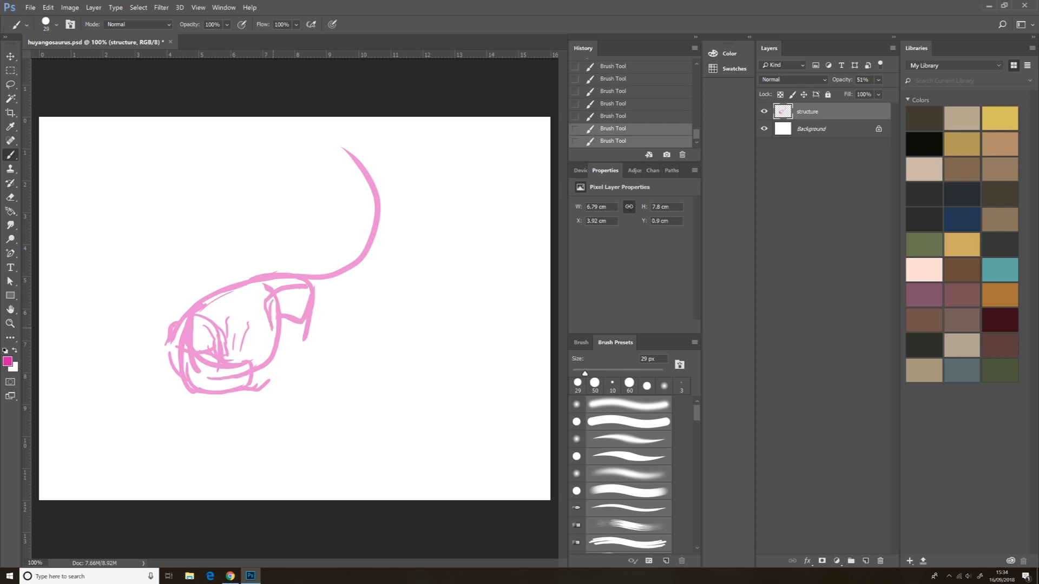
# Sketch the hind knee and lower leg, and rough in the near front foot below the torso
pyautogui.moveTo(273, 298); pyautogui.dragTo(275, 331)
pyautogui.moveTo(287, 333); pyautogui.dragTo(319, 369)
pyautogui.moveTo(238, 355)
pyautogui.mouseDown()
pyautogui.moveTo(282, 411)
pyautogui.moveTo(248, 407)
pyautogui.mouseUp()
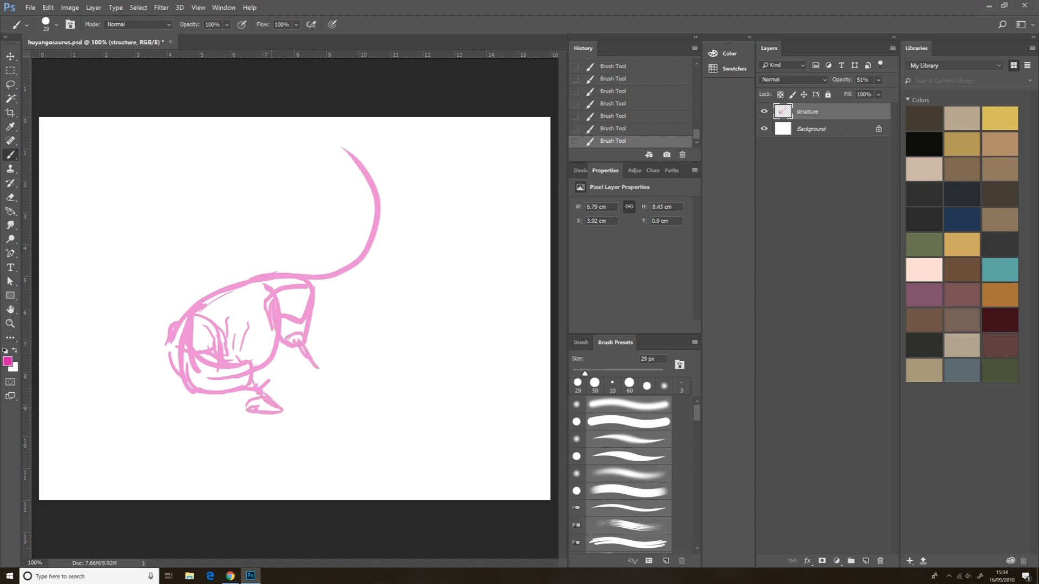
# Sketch the far front leg with its joint and foot, and add a foot to the hind leg
pyautogui.moveTo(167, 343); pyautogui.dragTo(161, 389)
pyautogui.moveTo(157, 390); pyautogui.dragTo(155, 403)
pyautogui.moveTo(146, 403); pyautogui.dragTo(171, 409)
pyautogui.moveTo(316, 369); pyautogui.dragTo(321, 391)
pyautogui.moveTo(320, 388); pyautogui.dragTo(330, 397)
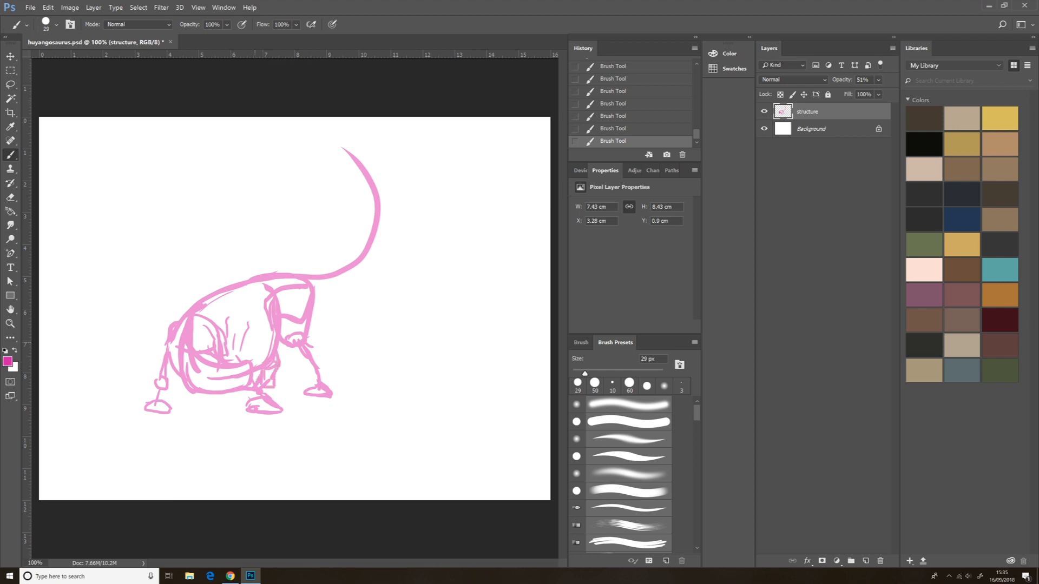
# Add contour strokes at the rear of the belly and raise the arch of the back line
pyautogui.moveTo(260, 329); pyautogui.dragTo(268, 366)
pyautogui.moveTo(197, 300); pyautogui.dragTo(246, 274)
pyautogui.moveTo(231, 278); pyautogui.dragTo(258, 274)
# Thicken the far front leg and the lower hind leg with second contour lines
pyautogui.moveTo(184, 313); pyautogui.dragTo(161, 360)
pyautogui.moveTo(161, 360)
pyautogui.mouseDown()
pyautogui.moveTo(163, 391)
pyautogui.moveTo(138, 410)
pyautogui.mouseUp()
pyautogui.moveTo(139, 412); pyautogui.dragTo(157, 414)
pyautogui.moveTo(312, 352); pyautogui.dragTo(322, 381)
pyautogui.moveTo(304, 356); pyautogui.dragTo(312, 376)
pyautogui.moveTo(294, 353); pyautogui.dragTo(310, 382)
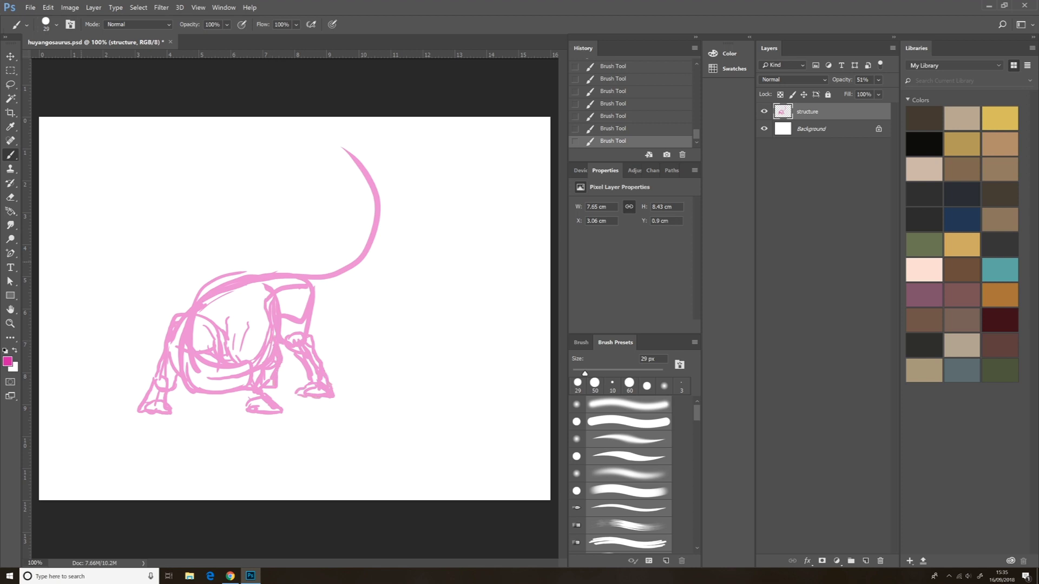
# Erase the head, near front leg and lower hind leg, and redraw an upright hind leg, a thicker back and the rear belly line
pyautogui.press('e')
pyautogui.moveTo(255, 359)
pyautogui.mouseDown()
pyautogui.moveTo(222, 392)
pyautogui.moveTo(239, 325)
pyautogui.moveTo(179, 379)
pyautogui.moveTo(327, 393)
pyautogui.moveTo(292, 333)
pyautogui.moveTo(305, 341)
pyautogui.moveTo(281, 366)
pyautogui.mouseUp()
pyautogui.press('b')
pyautogui.moveTo(307, 338)
pyautogui.mouseDown()
pyautogui.moveTo(306, 373)
pyautogui.moveTo(287, 392)
pyautogui.mouseUp()
pyautogui.moveTo(303, 372); pyautogui.dragTo(305, 395)
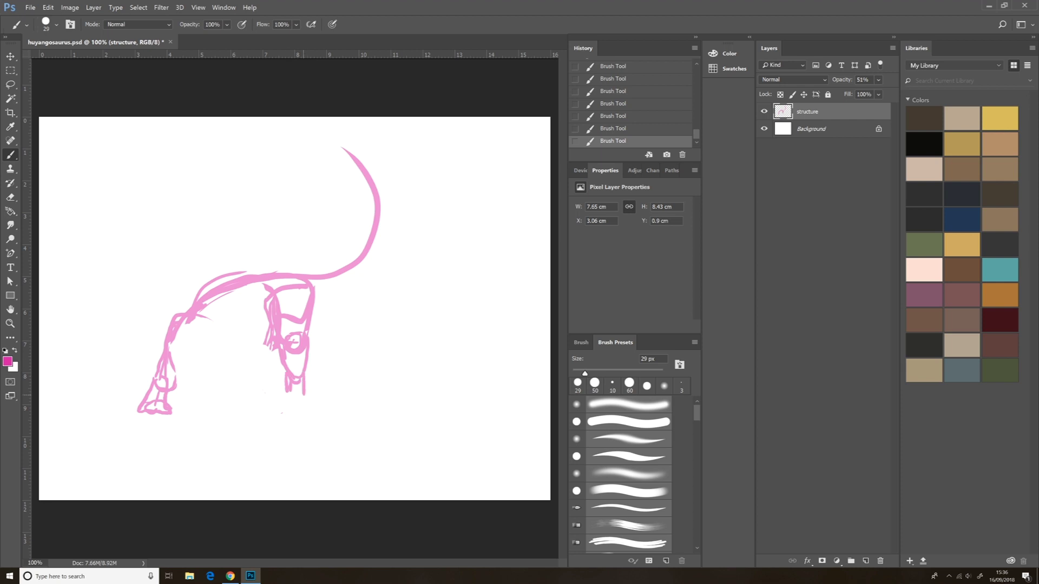
pyautogui.moveTo(190, 311)
pyautogui.mouseDown()
pyautogui.moveTo(269, 274)
pyautogui.moveTo(281, 314)
pyautogui.mouseUp()
pyautogui.moveTo(275, 346); pyautogui.dragTo(245, 361)
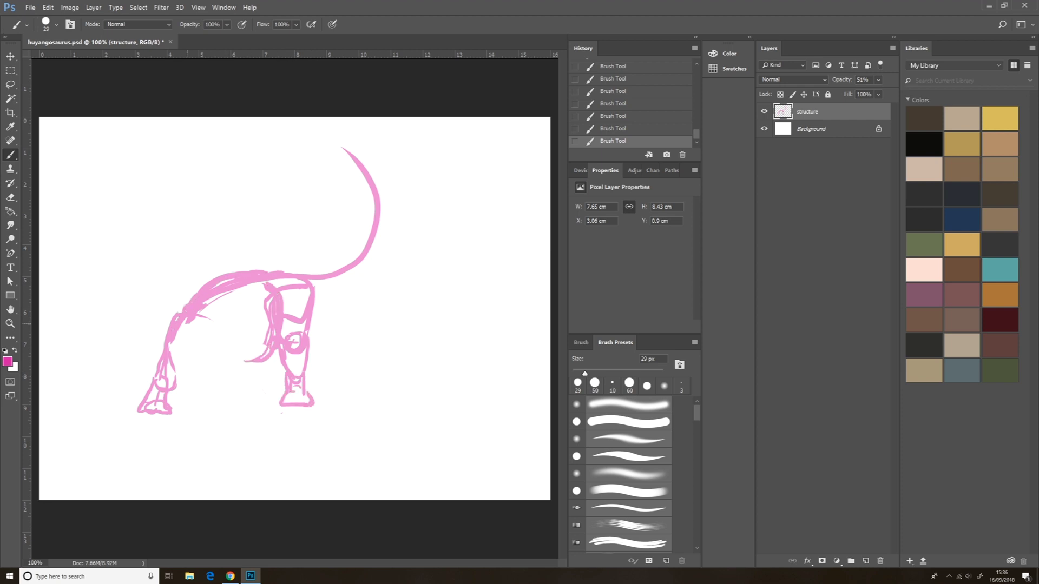
# Redraw the head oval with guide lines and the near front leg, and clean up the far front foot
pyautogui.moveTo(184, 321); pyautogui.dragTo(178, 371)
pyautogui.moveTo(179, 373); pyautogui.dragTo(227, 372)
pyautogui.moveTo(201, 316); pyautogui.dragTo(226, 368)
pyautogui.moveTo(186, 352)
pyautogui.mouseDown()
pyautogui.moveTo(215, 352)
pyautogui.moveTo(225, 374)
pyautogui.mouseUp()
pyautogui.moveTo(204, 379)
pyautogui.mouseDown()
pyautogui.moveTo(259, 345)
pyautogui.moveTo(250, 376)
pyautogui.moveTo(279, 414)
pyautogui.moveTo(254, 417)
pyautogui.mouseUp()
pyautogui.press('e')
pyautogui.moveTo(170, 395)
pyautogui.mouseDown()
pyautogui.moveTo(138, 413)
pyautogui.moveTo(165, 411)
pyautogui.mouseUp()
pyautogui.press('b')
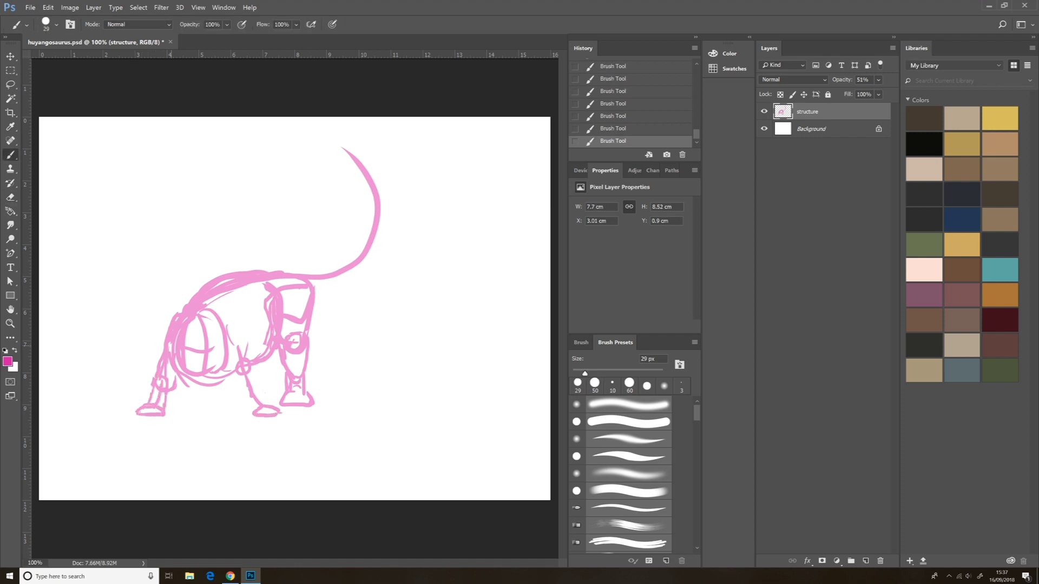
# Thicken the pink tail line and sketch spikes near its tip, undoing the strokes that do not fit
pyautogui.moveTo(311, 336)
pyautogui.mouseDown()
pyautogui.moveTo(373, 236)
pyautogui.moveTo(344, 152)
pyautogui.mouseUp()
pyautogui.hotkey('ctrl', 'z')
pyautogui.moveTo(359, 252)
pyautogui.mouseDown()
pyautogui.moveTo(347, 154)
pyautogui.moveTo(379, 192)
pyautogui.mouseUp()
pyautogui.moveTo(368, 132); pyautogui.dragTo(367, 172)
pyautogui.moveTo(341, 194); pyautogui.dragTo(361, 211)
pyautogui.moveTo(336, 162); pyautogui.dragTo(370, 200)
pyautogui.hotkey('ctrl', 'z')
# Sketch the near front leg's upper contours and the belly lines across the torso
pyautogui.moveTo(250, 335)
pyautogui.mouseDown()
pyautogui.moveTo(197, 372)
pyautogui.moveTo(241, 373)
pyautogui.mouseUp()
pyautogui.moveTo(209, 324); pyautogui.dragTo(287, 333)
pyautogui.moveTo(254, 352); pyautogui.dragTo(279, 368)
# Sketch a row of short spikes along the back and up the outer edge of the tail
pyautogui.moveTo(188, 304); pyautogui.dragTo(184, 290)
pyautogui.moveTo(203, 289); pyautogui.dragTo(200, 272)
pyautogui.moveTo(223, 278); pyautogui.dragTo(222, 263)
pyautogui.moveTo(276, 271); pyautogui.dragTo(279, 258)
pyautogui.moveTo(299, 273)
pyautogui.mouseDown()
pyautogui.moveTo(308, 258)
pyautogui.moveTo(331, 257)
pyautogui.mouseUp()
pyautogui.moveTo(367, 243); pyautogui.dragTo(370, 227)
pyautogui.moveTo(373, 217); pyautogui.dragTo(375, 202)
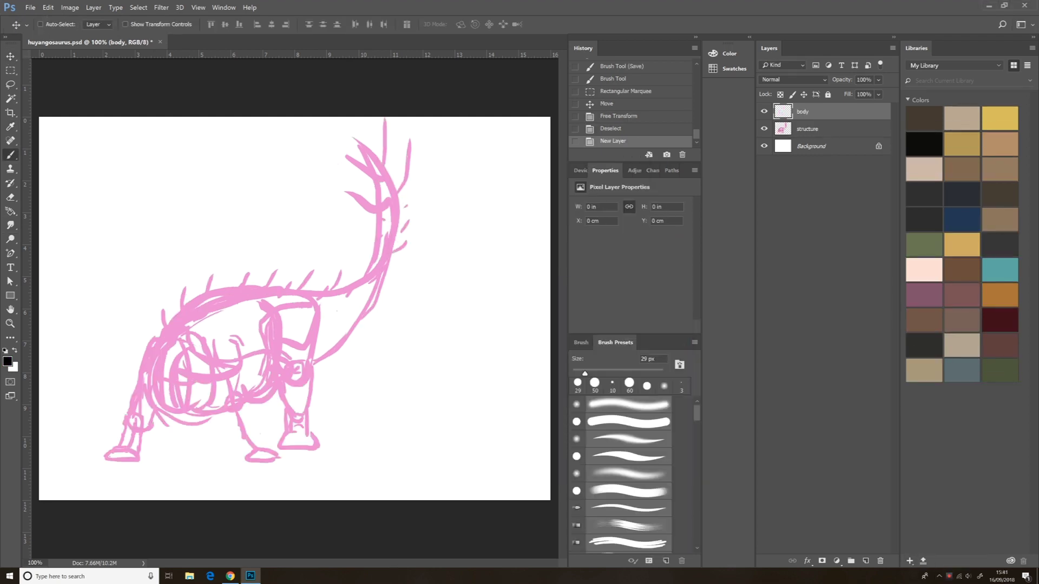
# Reduce the brush to 15 px and ink the back contour in black on the body layer
pyautogui.press('[')
pyautogui.press('[')
pyautogui.press('[')
pyautogui.moveTo(175, 325); pyautogui.dragTo(216, 295)
pyautogui.moveTo(215, 295); pyautogui.dragTo(311, 292)
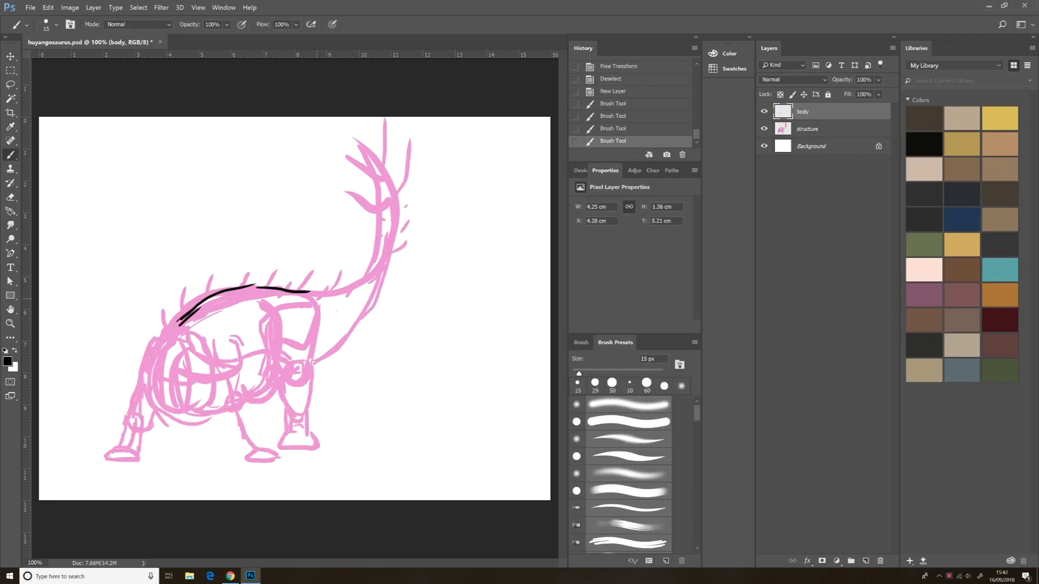
# Ink the front, underside and rear contours of the torso in black, plus the inner curve behind the head
pyautogui.moveTo(175, 320); pyautogui.dragTo(150, 351)
pyautogui.moveTo(153, 347)
pyautogui.mouseDown()
pyautogui.moveTo(178, 414)
pyautogui.moveTo(227, 406)
pyautogui.mouseUp()
pyautogui.moveTo(246, 398)
pyautogui.mouseDown()
pyautogui.moveTo(281, 311)
pyautogui.moveTo(264, 385)
pyautogui.mouseUp()
pyautogui.moveTo(176, 328); pyautogui.dragTo(223, 368)
pyautogui.moveTo(168, 343); pyautogui.dragTo(156, 384)
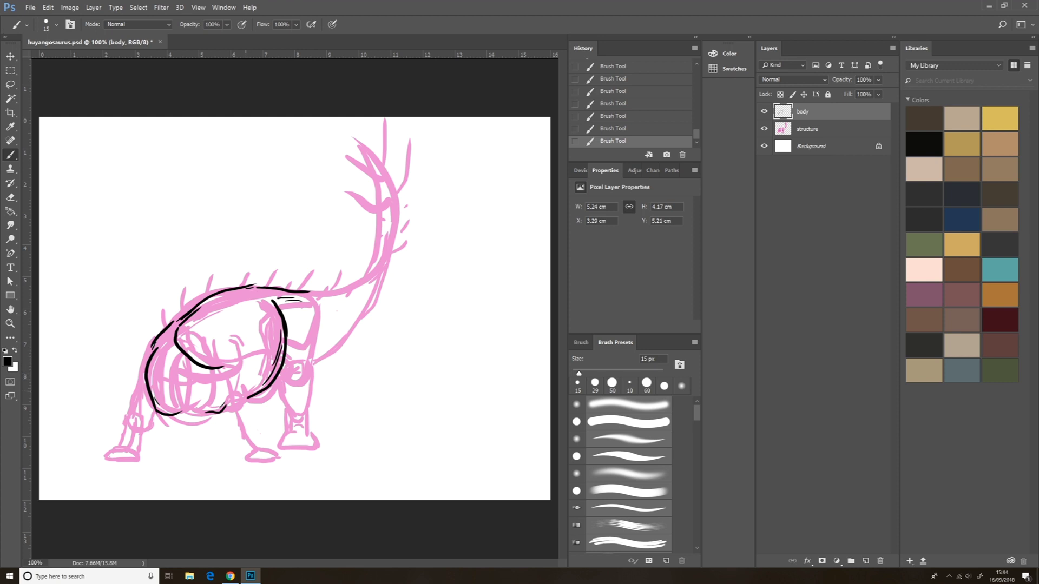
# Try inking the tail's upper and lower contours in black, and remove the attempt
pyautogui.moveTo(317, 292); pyautogui.dragTo(394, 219)
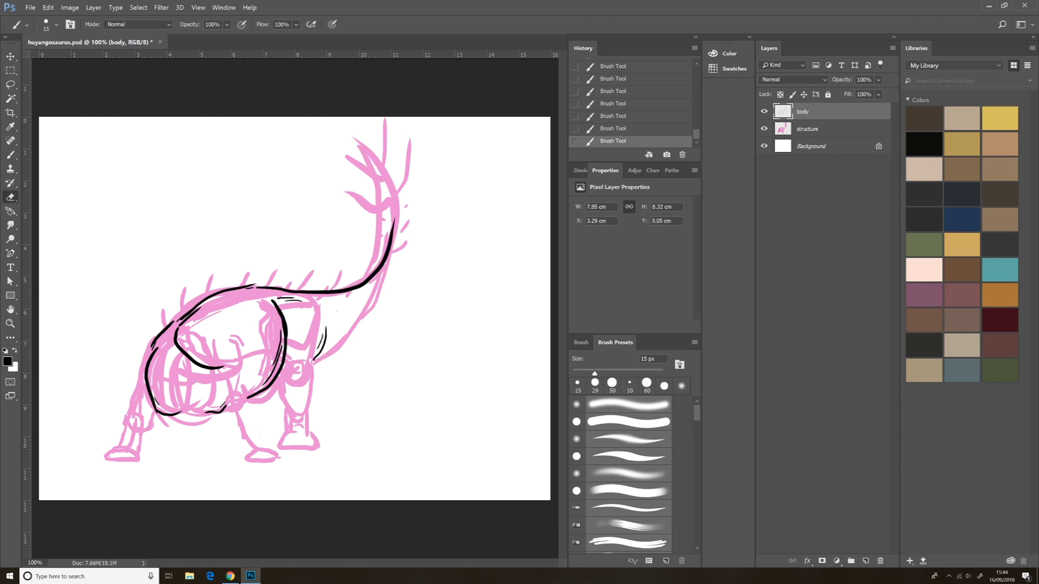
pyautogui.press('e')
pyautogui.press('b')
pyautogui.moveTo(312, 361)
pyautogui.mouseDown()
pyautogui.moveTo(362, 329)
pyautogui.moveTo(359, 141)
pyautogui.moveTo(379, 180)
pyautogui.moveTo(393, 267)
pyautogui.mouseUp()
pyautogui.press('e')
pyautogui.moveTo(385, 176); pyautogui.dragTo(391, 271)
pyautogui.moveTo(362, 142)
pyautogui.mouseDown()
pyautogui.moveTo(382, 317)
pyautogui.moveTo(316, 359)
pyautogui.mouseUp()
pyautogui.press('b')
pyautogui.hotkey('ctrl', 'z')
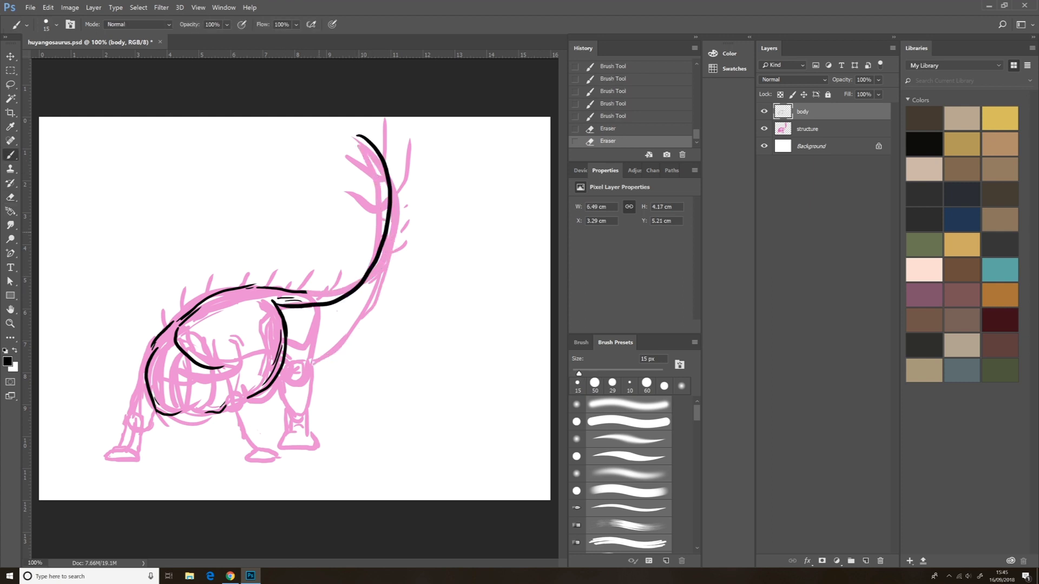
pyautogui.hotkey('ctrl', 'z')
# Ink the tail's outer contour as one wide curve from the back to the tip, undoing the trial underside line
pyautogui.moveTo(305, 293)
pyautogui.mouseDown()
pyautogui.moveTo(387, 166)
pyautogui.moveTo(411, 239)
pyautogui.moveTo(369, 151)
pyautogui.mouseUp()
pyautogui.hotkey('ctrl', 'z')
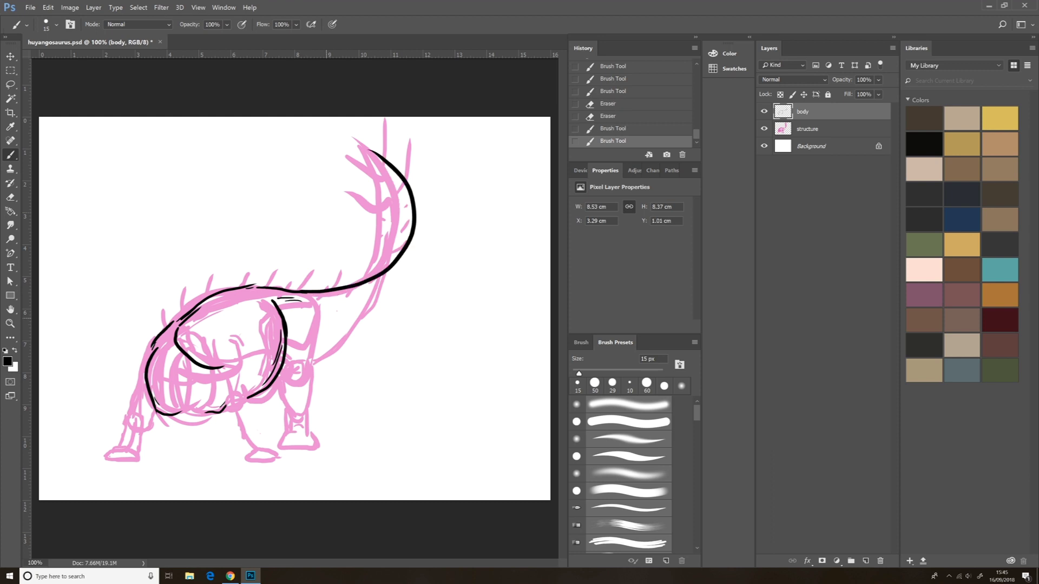
pyautogui.moveTo(317, 357); pyautogui.dragTo(431, 230)
pyautogui.hotkey('ctrl', 'z')
# Ink the missing stretch of the belly line and erase the end of the inner curve behind the head
pyautogui.moveTo(178, 414); pyautogui.dragTo(246, 397)
pyautogui.press('e')
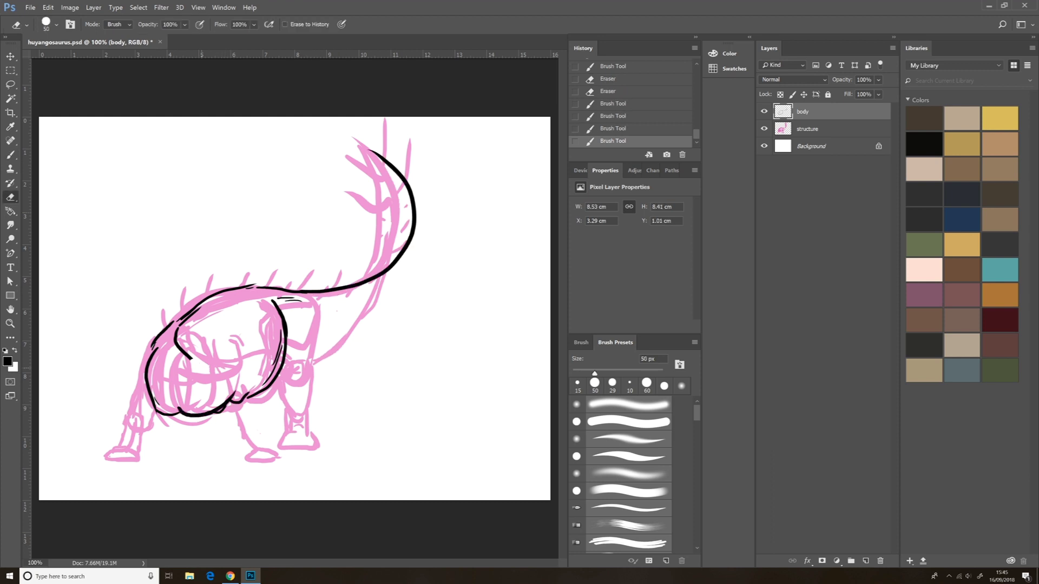
pyautogui.press('b')
# Redraw the inner curve behind the head and add short contour strokes inside the front of the body
pyautogui.moveTo(184, 333)
pyautogui.mouseDown()
pyautogui.moveTo(181, 358)
pyautogui.moveTo(224, 341)
pyautogui.mouseUp()
pyautogui.moveTo(170, 334)
pyautogui.mouseDown()
pyautogui.moveTo(168, 360)
pyautogui.moveTo(211, 352)
pyautogui.moveTo(231, 364)
pyautogui.mouseUp()
pyautogui.press('e')
pyautogui.press('b')
pyautogui.hotkey('ctrl', 'z')
pyautogui.moveTo(165, 378)
pyautogui.mouseDown()
pyautogui.moveTo(178, 412)
pyautogui.moveTo(166, 388)
pyautogui.mouseUp()
pyautogui.hotkey('ctrl', 'z')
pyautogui.moveTo(175, 342)
pyautogui.mouseDown()
pyautogui.moveTo(167, 360)
pyautogui.moveTo(226, 366)
pyautogui.mouseUp()
pyautogui.hotkey('ctrl', 'z')
pyautogui.moveTo(193, 343); pyautogui.dragTo(212, 360)
# Ink the tail's inner contour from the tip down toward the back, undoing the versions that do not fit
pyautogui.moveTo(405, 235); pyautogui.dragTo(313, 363)
pyautogui.hotkey('ctrl', 'z')
pyautogui.hotkey('ctrl', 'z')
pyautogui.moveTo(375, 165); pyautogui.dragTo(398, 274)
pyautogui.hotkey('ctrl', 'z')
pyautogui.hotkey('ctrl', 'z')
pyautogui.moveTo(376, 162)
pyautogui.mouseDown()
pyautogui.moveTo(395, 274)
pyautogui.moveTo(371, 273)
pyautogui.mouseUp()
# Try several underside curves joining the tail to the rear of the body, and undo them
pyautogui.moveTo(422, 231); pyautogui.dragTo(287, 361)
pyautogui.hotkey('ctrl', 'z')
pyautogui.hotkey('ctrl', 'z')
pyautogui.moveTo(423, 224); pyautogui.dragTo(287, 346)
pyautogui.hotkey('ctrl', 'z')
pyautogui.hotkey('ctrl', 'z')
pyautogui.moveTo(394, 267); pyautogui.dragTo(289, 333)
pyautogui.hotkey('ctrl', 'z')
pyautogui.moveTo(409, 247)
pyautogui.mouseDown()
pyautogui.moveTo(287, 341)
pyautogui.moveTo(398, 265)
pyautogui.mouseUp()
pyautogui.hotkey('ctrl', 'z')
pyautogui.hotkey('ctrl', 'z')
# Ink the tail's lower edge and the underside curve down to the rear of the torso
pyautogui.moveTo(416, 225)
pyautogui.mouseDown()
pyautogui.moveTo(286, 344)
pyautogui.moveTo(349, 286)
pyautogui.mouseUp()
pyautogui.moveTo(411, 243); pyautogui.dragTo(289, 342)
pyautogui.hotkey('ctrl', 'z')
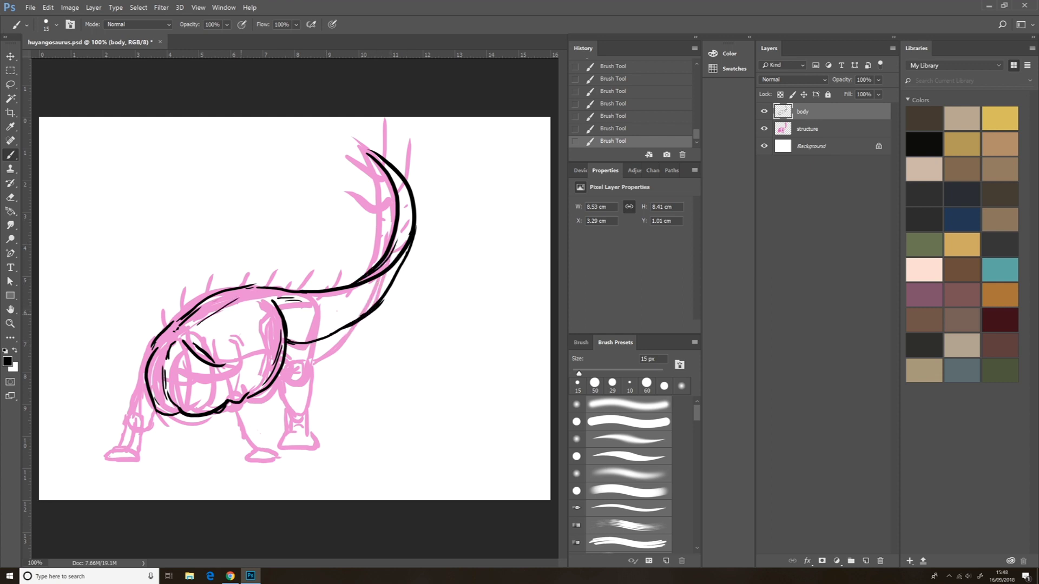
# Create a new layer named back legs and undo the stray brush dot
pyautogui.hotkey('ctrl', 'shift', 'n')
pyautogui.write('back legs')
pyautogui.press('Return')
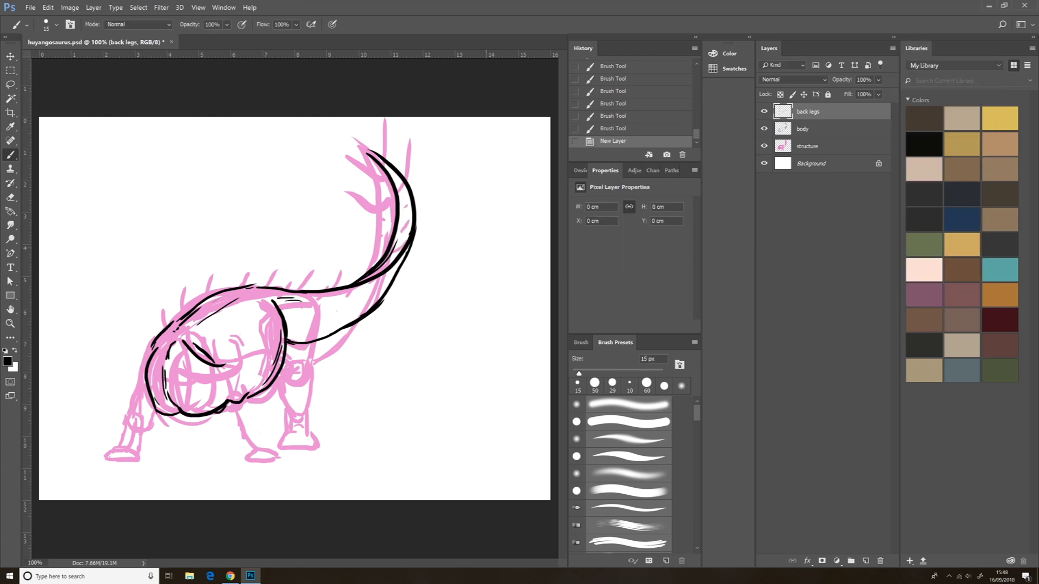
pyautogui.click(58, 155)
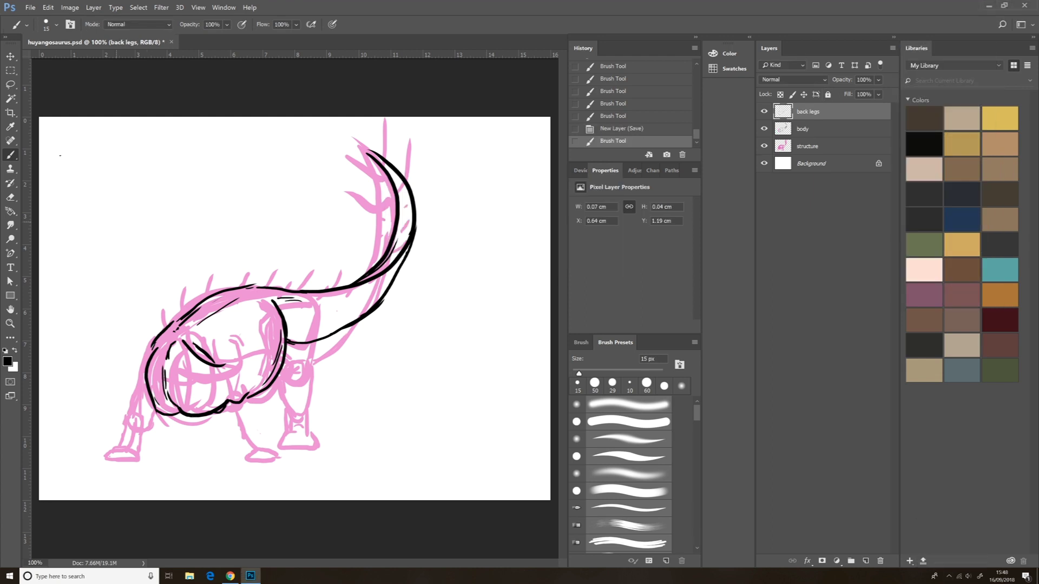
pyautogui.hotkey('ctrl', 'z')
# Ink the hip, the front and back of the thigh and the knee in black on the back legs layer
pyautogui.moveTo(272, 316); pyautogui.dragTo(313, 302)
pyautogui.moveTo(317, 305); pyautogui.dragTo(316, 358)
pyautogui.moveTo(275, 311); pyautogui.dragTo(290, 388)
pyautogui.hotkey('ctrl', 'z')
pyautogui.moveTo(311, 369)
pyautogui.mouseDown()
pyautogui.moveTo(288, 416)
pyautogui.moveTo(302, 424)
pyautogui.moveTo(309, 398)
pyautogui.moveTo(290, 414)
pyautogui.mouseUp()
# Check the dinosaur reference images in Chrome, return to Photoshop, and ink the lower hind leg
pyautogui.click(230, 577)
pyautogui.scroll(-1, 519, 293)
pyautogui.hotkey('alt', 'Tab')
pyautogui.press('e')
pyautogui.press('b')
pyautogui.moveTo(313, 374)
pyautogui.mouseDown()
pyautogui.moveTo(306, 412)
pyautogui.moveTo(283, 438)
pyautogui.mouseUp()
pyautogui.moveTo(309, 409); pyautogui.dragTo(306, 425)
# Check the Huayangosaurus image results in Chrome again, return to Photoshop, and extend the inked ankle lines of the hind leg
pyautogui.hotkey('alt', 'Tab')
pyautogui.scroll(-3, 519, 292)
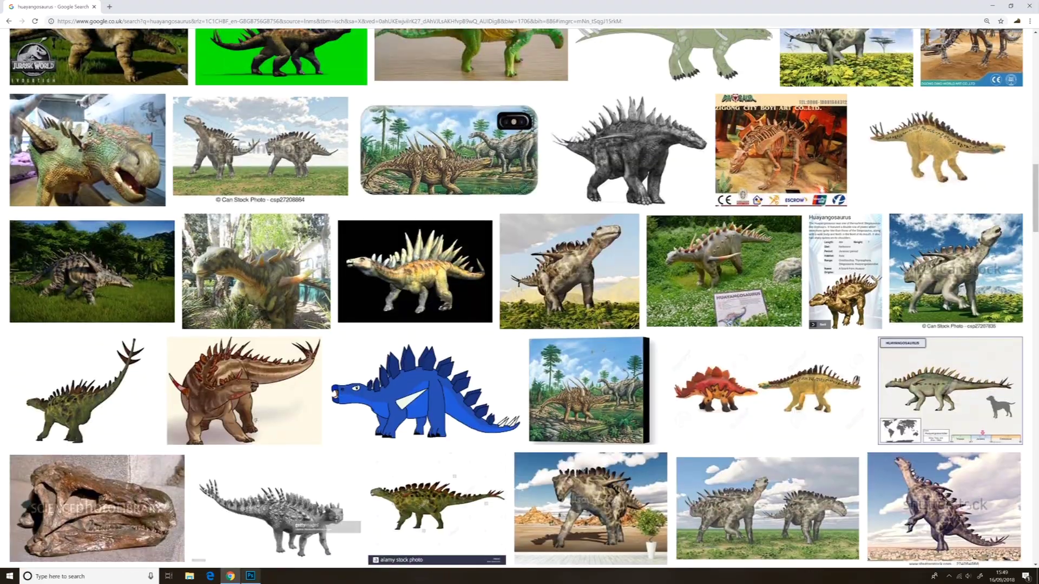
pyautogui.hotkey('alt', 'Tab')
pyautogui.scroll(2, 297, 428)
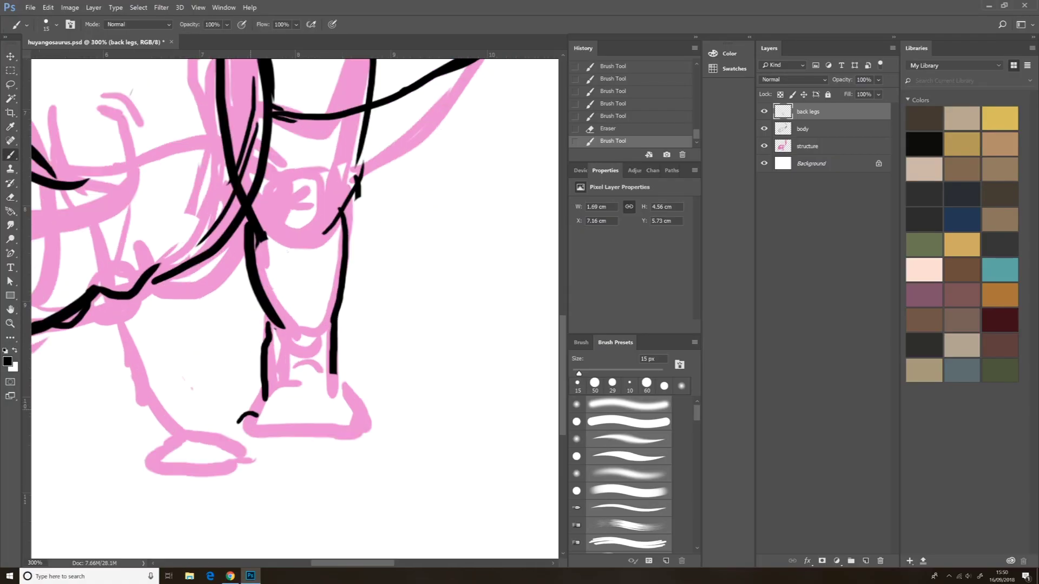
pyautogui.moveTo(264, 388); pyautogui.dragTo(253, 412)
pyautogui.moveTo(333, 368); pyautogui.dragTo(335, 400)
# Try inking curved toes along the base of the hind foot, and erase them
pyautogui.moveTo(276, 428); pyautogui.dragTo(311, 442)
pyautogui.moveTo(310, 427); pyautogui.dragTo(344, 442)
pyautogui.press('e')
pyautogui.moveTo(276, 433); pyautogui.dragTo(344, 436)
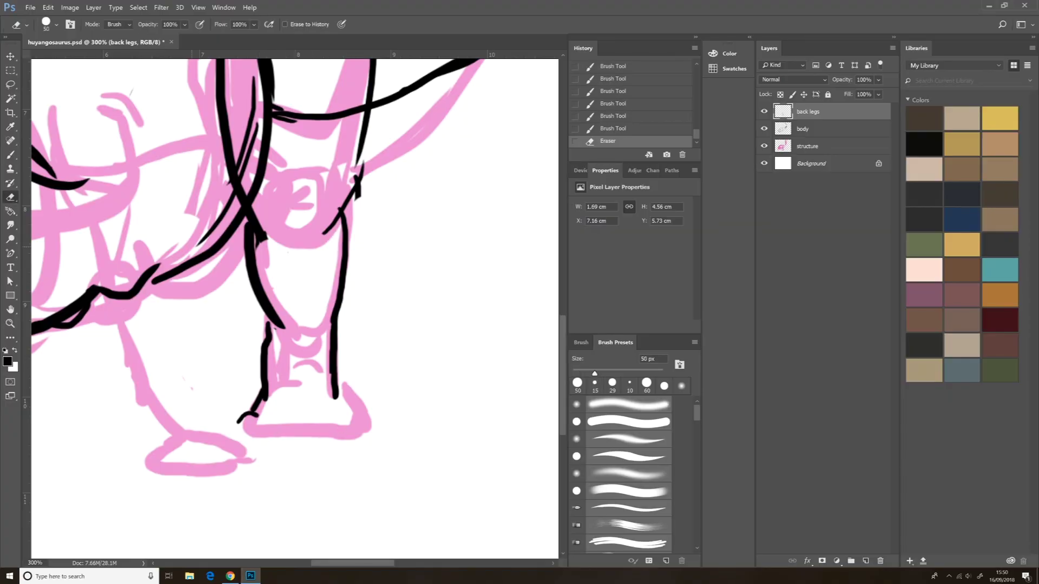
# Ink rounded toes along the base of the hind foot and the outer edge down to the last toe
pyautogui.press('b')
pyautogui.moveTo(252, 418)
pyautogui.mouseDown()
pyautogui.moveTo(234, 442)
pyautogui.moveTo(257, 431)
pyautogui.mouseUp()
pyautogui.moveTo(245, 418); pyautogui.dragTo(268, 447)
pyautogui.moveTo(278, 427)
pyautogui.mouseDown()
pyautogui.moveTo(305, 443)
pyautogui.moveTo(279, 444)
pyautogui.mouseUp()
pyautogui.moveTo(319, 436)
pyautogui.mouseDown()
pyautogui.moveTo(329, 425)
pyautogui.moveTo(337, 443)
pyautogui.moveTo(367, 425)
pyautogui.mouseUp()
pyautogui.moveTo(336, 392); pyautogui.dragTo(354, 419)
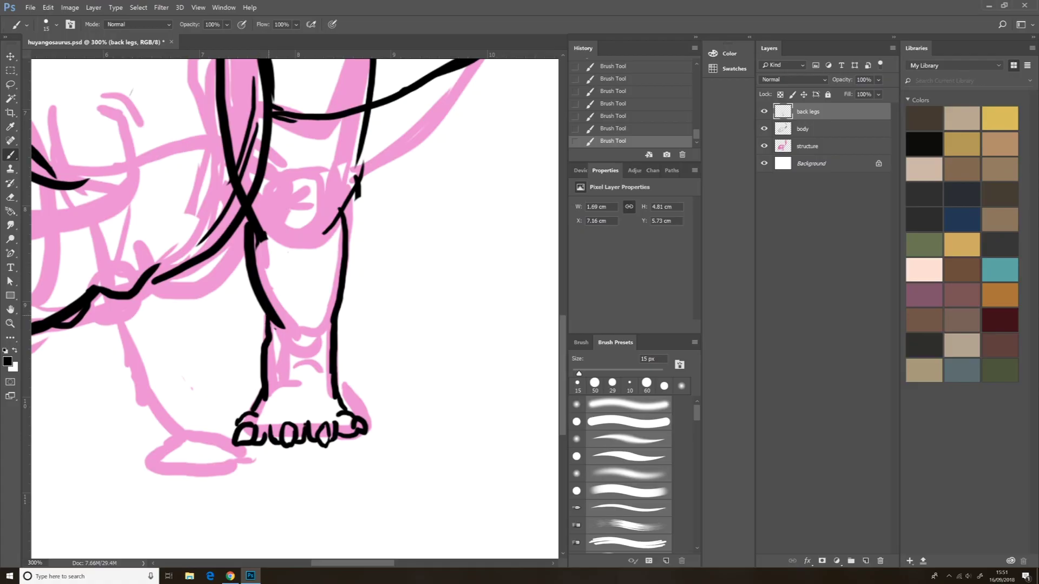
pyautogui.scroll(3, 295, 308)
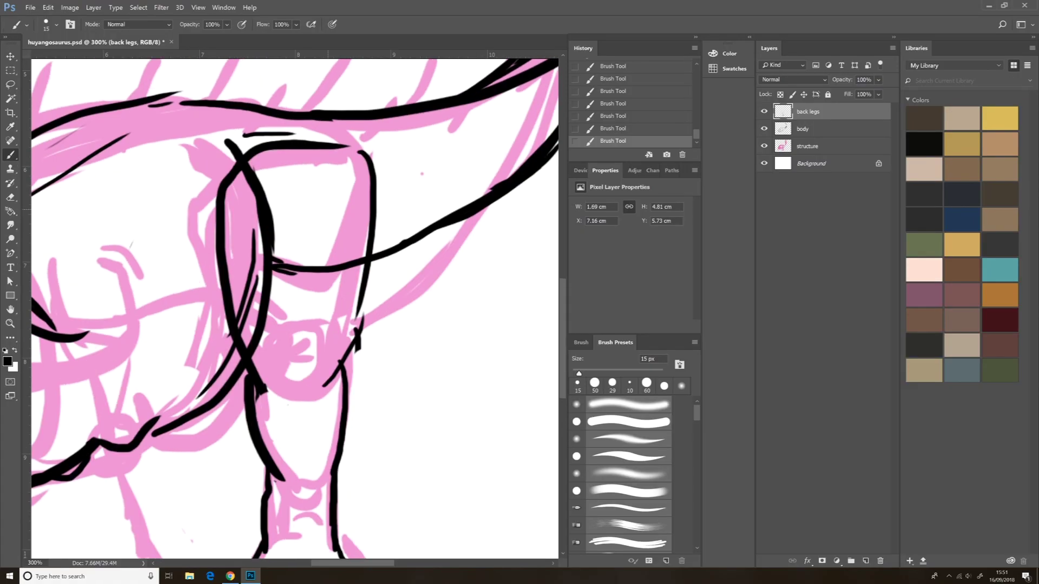
pyautogui.moveTo(277, 173)
pyautogui.mouseDown()
pyautogui.moveTo(279, 263)
pyautogui.moveTo(359, 262)
pyautogui.mouseUp()
pyautogui.click(683, 155)
pyautogui.click(501, 216)
# Erase the body outlines that cross the thigh of the hind leg on the body layer
pyautogui.click(803, 128)
pyautogui.press('e')
pyautogui.moveTo(252, 244); pyautogui.dragTo(260, 357)
pyautogui.moveTo(254, 168); pyautogui.dragTo(265, 238)
pyautogui.moveTo(355, 179); pyautogui.dragTo(352, 260)
pyautogui.moveTo(227, 139); pyautogui.dragTo(241, 161)
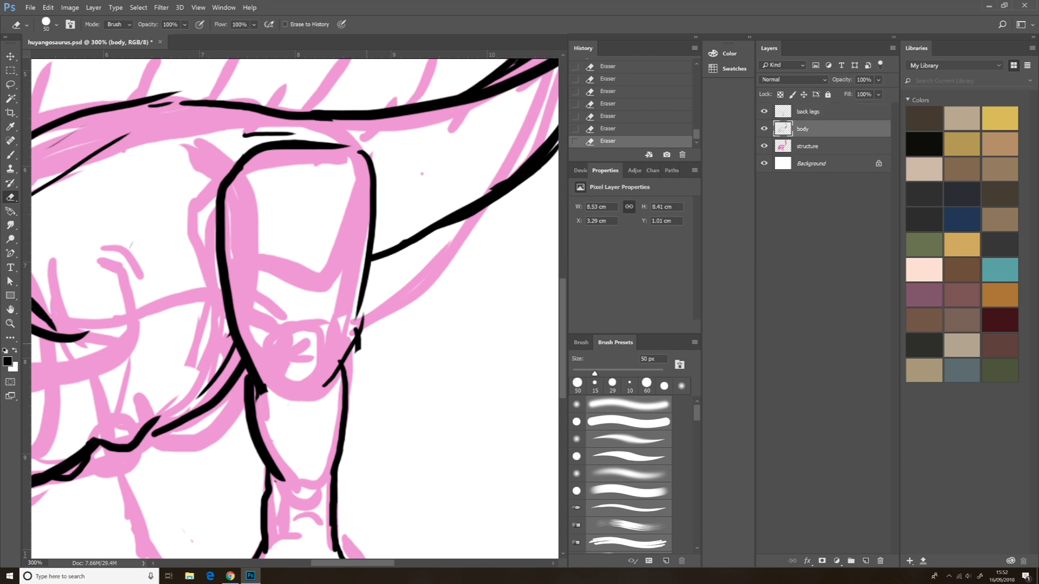
# Erase the stray mark at the back of the knee on the back legs layer and save the document
pyautogui.click(808, 111)
pyautogui.moveTo(356, 337)
pyautogui.mouseDown()
pyautogui.moveTo(357, 354)
pyautogui.moveTo(361, 340)
pyautogui.mouseUp()
pyautogui.scroll(-3, 295, 309)
pyautogui.press('b')
pyautogui.hscroll(-4, 295, 309)
pyautogui.hotkey('ctrl', 's')
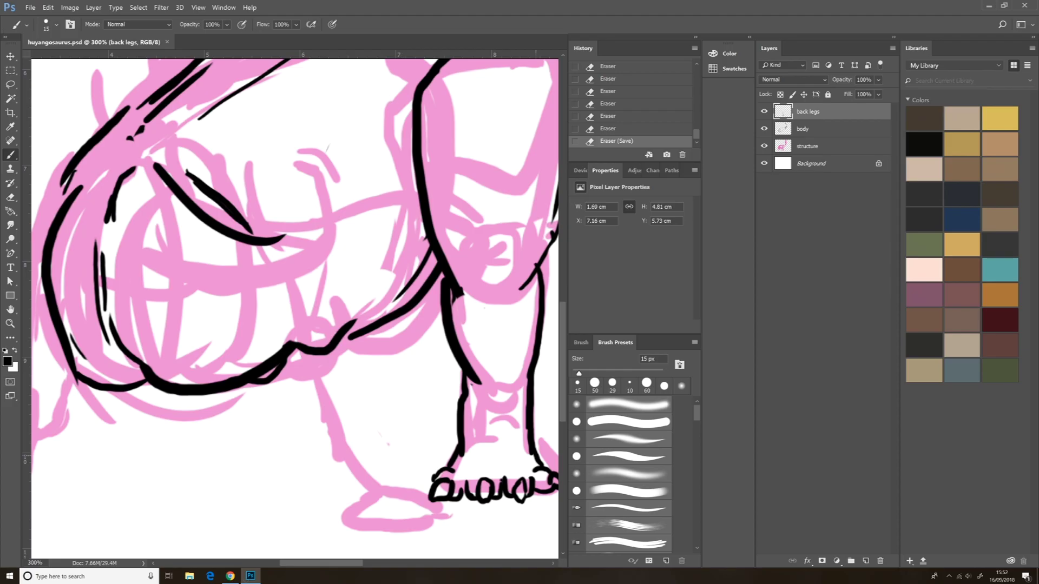
# Ink short crease lines across the ankle and above the toes of the hind foot
pyautogui.moveTo(479, 440); pyautogui.dragTo(511, 440)
pyautogui.moveTo(498, 448); pyautogui.dragTo(528, 448)
pyautogui.moveTo(476, 470); pyautogui.dragTo(491, 469)
pyautogui.moveTo(509, 470)
pyautogui.mouseDown()
pyautogui.moveTo(524, 471)
pyautogui.moveTo(501, 472)
pyautogui.mouseUp()
pyautogui.moveTo(464, 469)
pyautogui.mouseDown()
pyautogui.moveTo(476, 457)
pyautogui.moveTo(520, 470)
pyautogui.mouseUp()
# Create a new layer named "front legs" above the back legs layer
pyautogui.hotkey('ctrl', 'shift', 'n')
pyautogui.write('front legs')
pyautogui.press('Return')
pyautogui.scroll(-3, 295, 309)
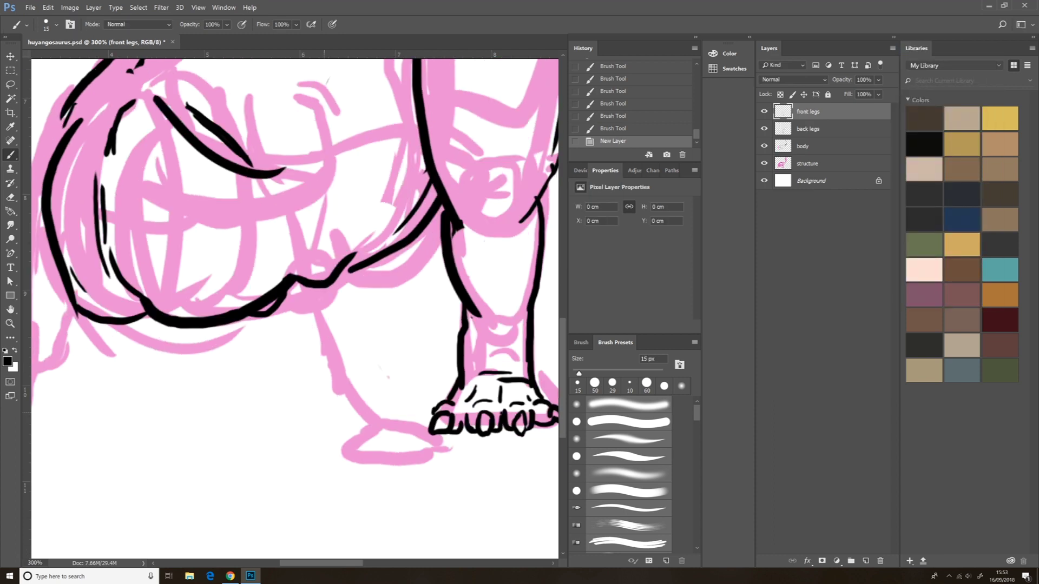
# Check the reference images in Chrome, return to Photoshop, and ink the near front foot, its toes and the shin line
pyautogui.hotkey('alt', 'Tab')
pyautogui.moveTo(318, 407)
pyautogui.mouseDown()
pyautogui.moveTo(347, 460)
pyautogui.moveTo(428, 461)
pyautogui.mouseUp()
pyautogui.hotkey('alt', 'Tab')
pyautogui.moveTo(425, 452)
pyautogui.mouseDown()
pyautogui.moveTo(433, 464)
pyautogui.moveTo(451, 437)
pyautogui.moveTo(420, 423)
pyautogui.mouseUp()
pyautogui.moveTo(373, 417); pyautogui.dragTo(398, 420)
pyautogui.moveTo(339, 333); pyautogui.dragTo(384, 416)
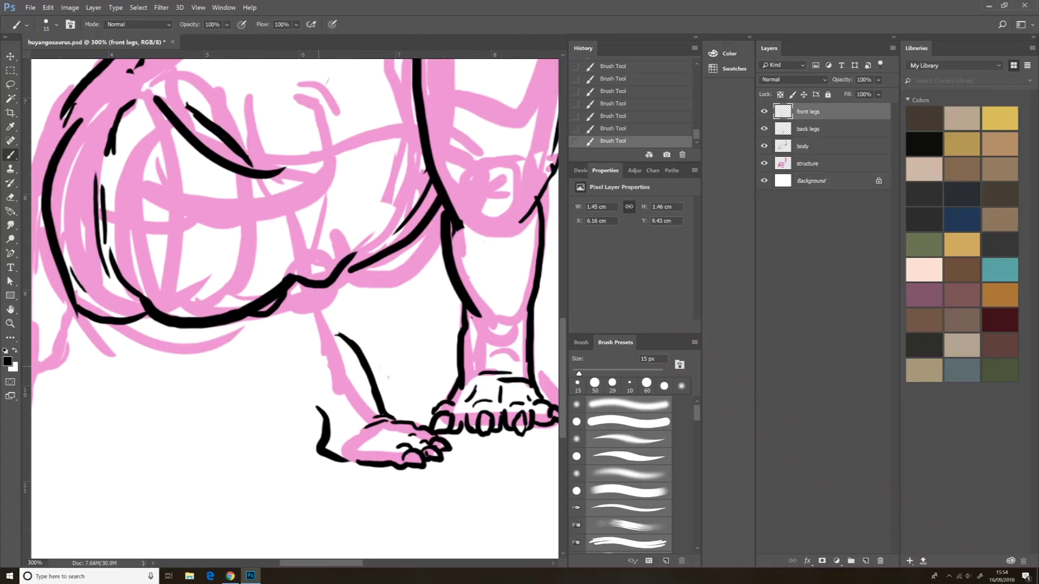
# Ink the front and back outlines of the near front leg from the shoulder down to the ankle
pyautogui.moveTo(316, 357); pyautogui.dragTo(333, 368)
pyautogui.moveTo(284, 333); pyautogui.dragTo(323, 418)
pyautogui.hotkey('ctrl', 'z')
pyautogui.moveTo(318, 107)
pyautogui.mouseDown()
pyautogui.moveTo(341, 325)
pyautogui.moveTo(352, 340)
pyautogui.mouseUp()
pyautogui.moveTo(249, 272); pyautogui.dragTo(272, 349)
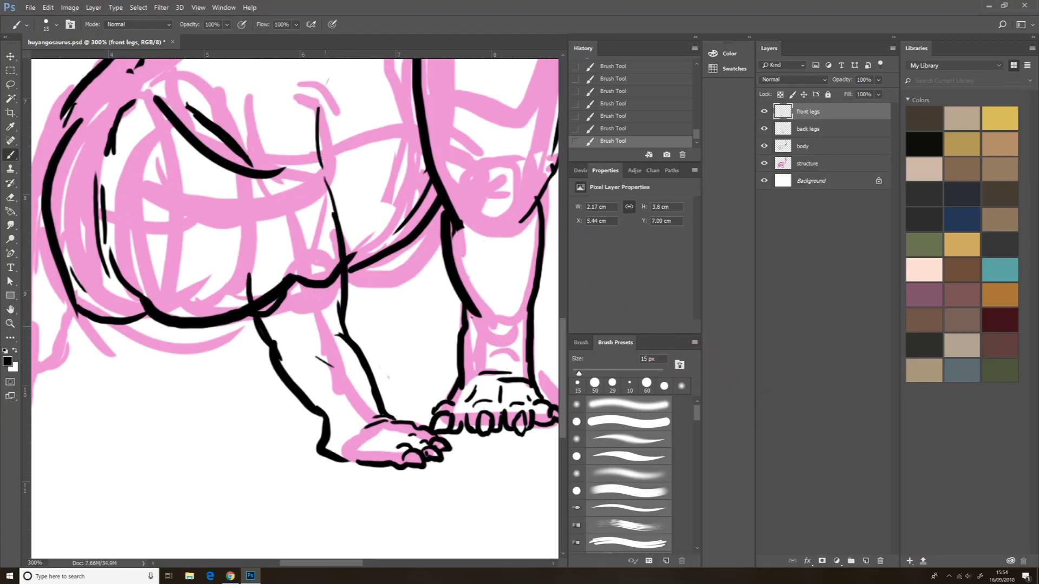
# Erase the near front foot and ink it again flatter, with small rounded toes and crease lines
pyautogui.press('e')
pyautogui.moveTo(320, 452)
pyautogui.mouseDown()
pyautogui.moveTo(347, 460)
pyautogui.moveTo(444, 444)
pyautogui.mouseUp()
pyautogui.press('b')
pyautogui.moveTo(352, 421)
pyautogui.mouseDown()
pyautogui.moveTo(412, 436)
pyautogui.moveTo(318, 435)
pyautogui.moveTo(351, 449)
pyautogui.moveTo(438, 441)
pyautogui.mouseUp()
pyautogui.moveTo(398, 418)
pyautogui.mouseDown()
pyautogui.moveTo(427, 438)
pyautogui.moveTo(408, 415)
pyautogui.moveTo(346, 438)
pyautogui.mouseUp()
pyautogui.press('e')
pyautogui.moveTo(385, 416); pyautogui.dragTo(417, 429)
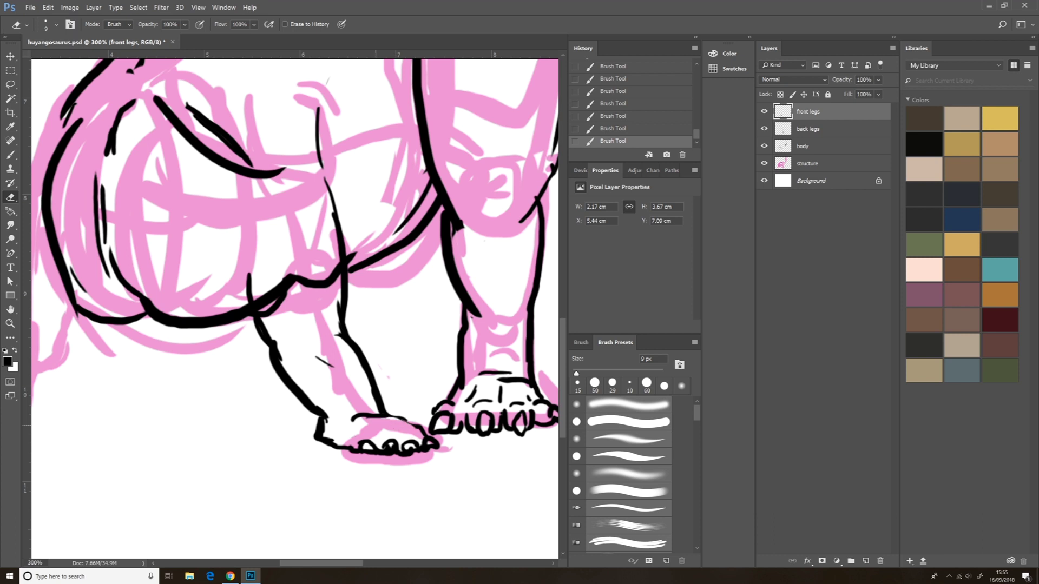
# Ink the upper outlines of the other front leg down to the elbow, saving the document
pyautogui.press('b')
pyautogui.hscroll(-5, 295, 308)
pyautogui.moveTo(307, 71)
pyautogui.mouseDown()
pyautogui.moveTo(267, 136)
pyautogui.moveTo(255, 246)
pyautogui.mouseUp()
pyautogui.moveTo(293, 314); pyautogui.dragTo(254, 364)
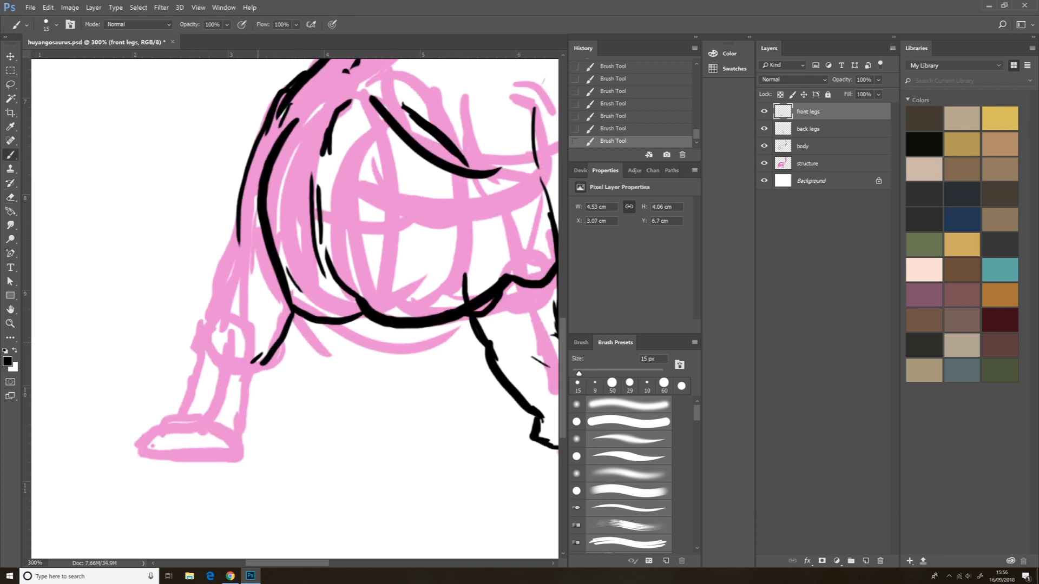
pyautogui.hotkey('ctrl', 's')
pyautogui.moveTo(234, 243); pyautogui.dragTo(193, 340)
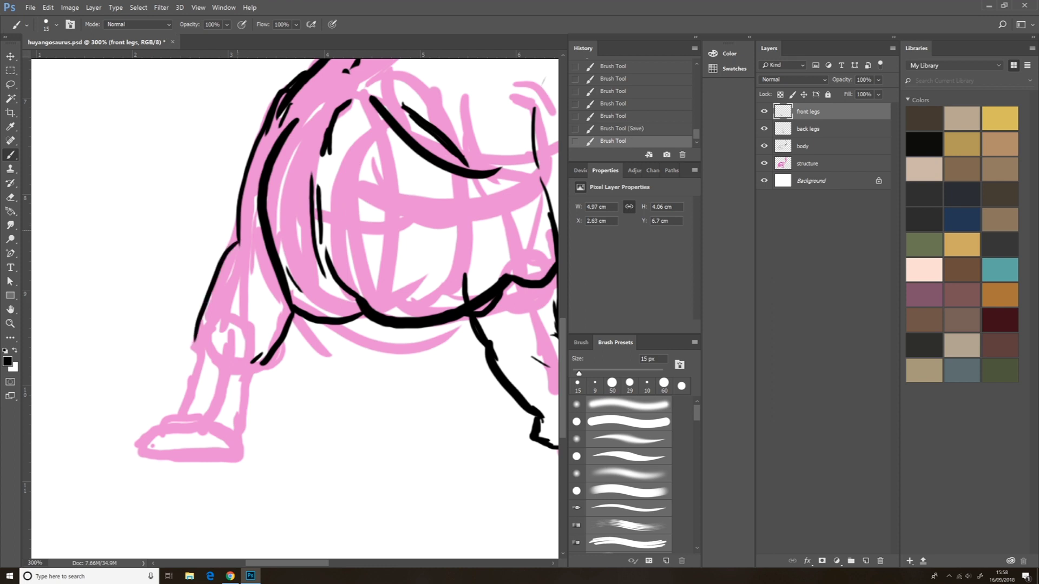
# Ink both sides of the other front leg's lower part and the curved wrist line
pyautogui.moveTo(262, 356); pyautogui.dragTo(241, 452)
pyautogui.moveTo(168, 414); pyautogui.dragTo(217, 418)
pyautogui.hotkey('ctrl', 'z')
pyautogui.moveTo(193, 334); pyautogui.dragTo(178, 414)
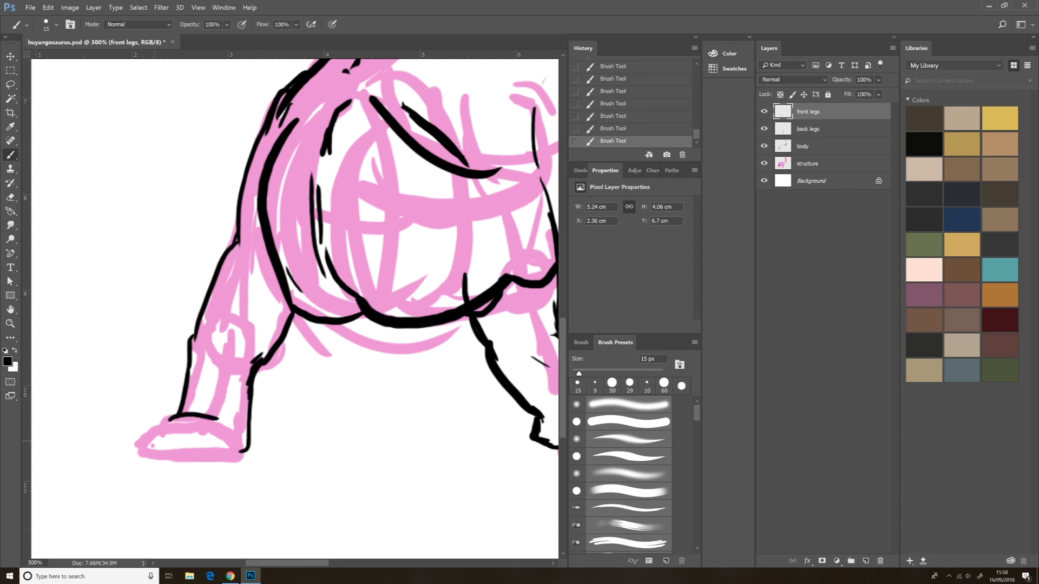
# Ink rounded toes, the top of the foot and crease lines on the other front foot
pyautogui.moveTo(140, 450)
pyautogui.mouseDown()
pyautogui.moveTo(190, 460)
pyautogui.moveTo(241, 448)
pyautogui.moveTo(182, 454)
pyautogui.moveTo(202, 459)
pyautogui.mouseUp()
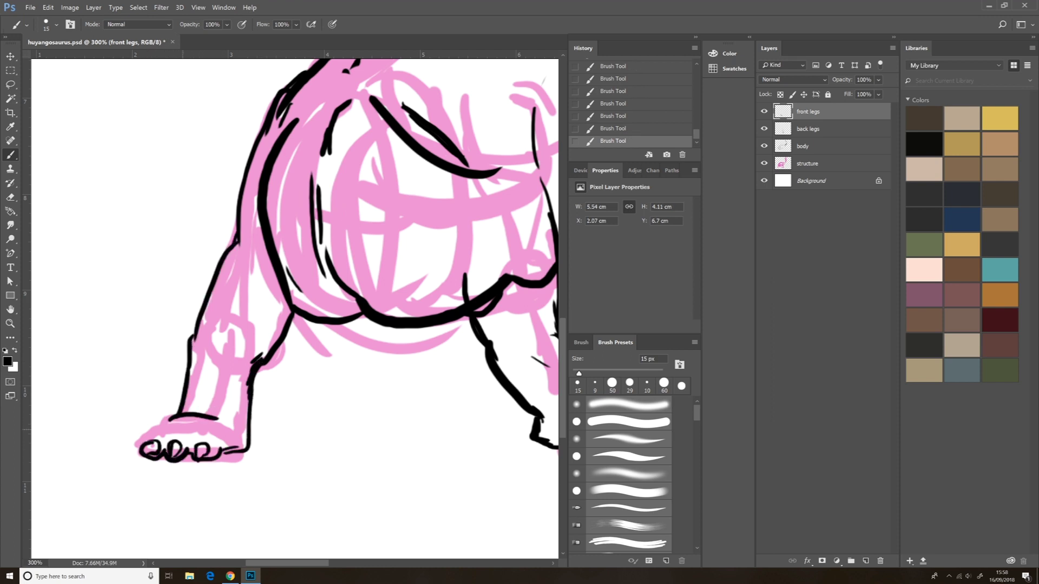
pyautogui.moveTo(130, 441); pyautogui.dragTo(219, 407)
pyautogui.moveTo(227, 433); pyautogui.dragTo(245, 449)
pyautogui.moveTo(192, 424); pyautogui.dragTo(201, 440)
pyautogui.moveTo(146, 433); pyautogui.dragTo(165, 441)
# Try inking the far hind leg below the belly on the back legs layer, and erase it
pyautogui.hscroll(3, 295, 308)
pyautogui.hscroll(1, 295, 309)
pyautogui.hotkey('alt', '[')
pyautogui.moveTo(395, 259); pyautogui.dragTo(365, 327)
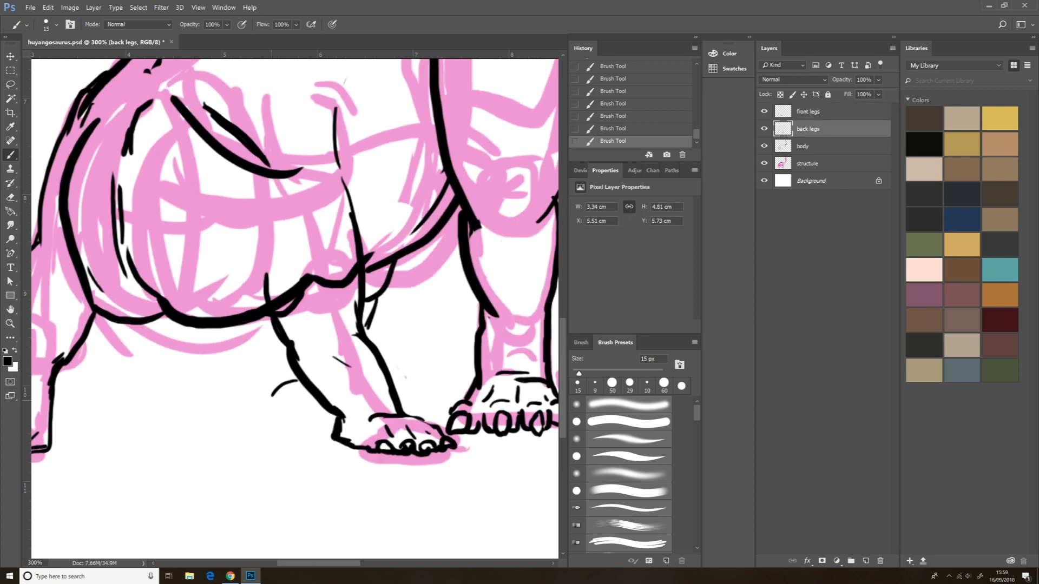
pyautogui.press('e')
pyautogui.moveTo(395, 261); pyautogui.dragTo(367, 327)
pyautogui.press('b')
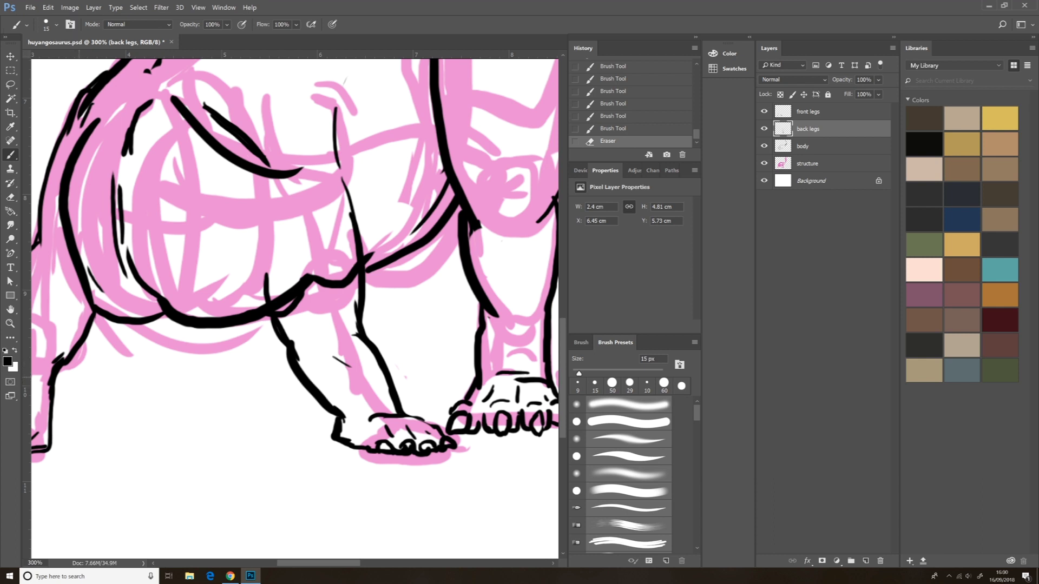
# Ink the far hind leg and its small toed foot under the belly, behind the near front leg
pyautogui.moveTo(224, 328); pyautogui.dragTo(265, 340)
pyautogui.moveTo(238, 336)
pyautogui.mouseDown()
pyautogui.moveTo(244, 370)
pyautogui.moveTo(275, 371)
pyautogui.moveTo(204, 388)
pyautogui.mouseUp()
pyautogui.moveTo(215, 380); pyautogui.dragTo(256, 368)
pyautogui.moveTo(253, 377)
pyautogui.mouseDown()
pyautogui.moveTo(254, 395)
pyautogui.moveTo(280, 392)
pyautogui.mouseUp()
pyautogui.moveTo(291, 365); pyautogui.dragTo(288, 387)
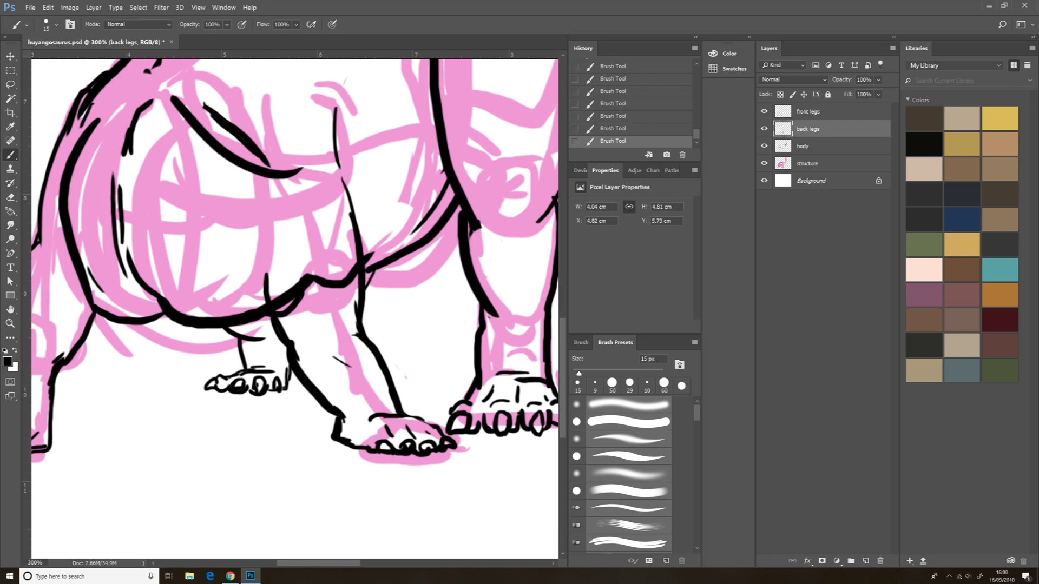
# Review the inked dinosaur with the structure layer hidden, and show that layer again
pyautogui.scroll(4, 295, 308)
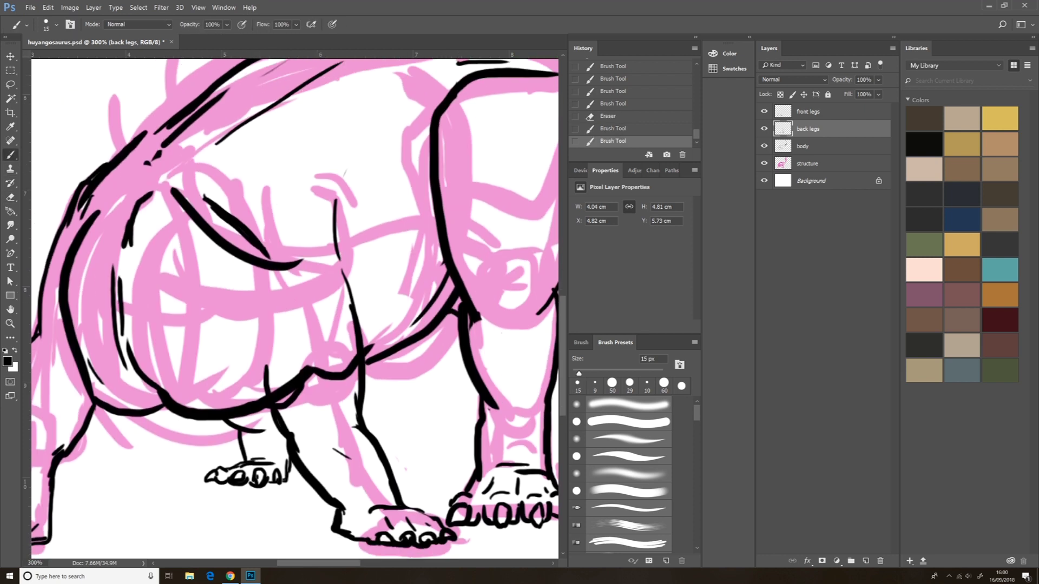
pyautogui.click(803, 146)
pyautogui.click(764, 163)
pyautogui.hotkey('ctrl', '0')
pyautogui.scroll(3, 295, 309)
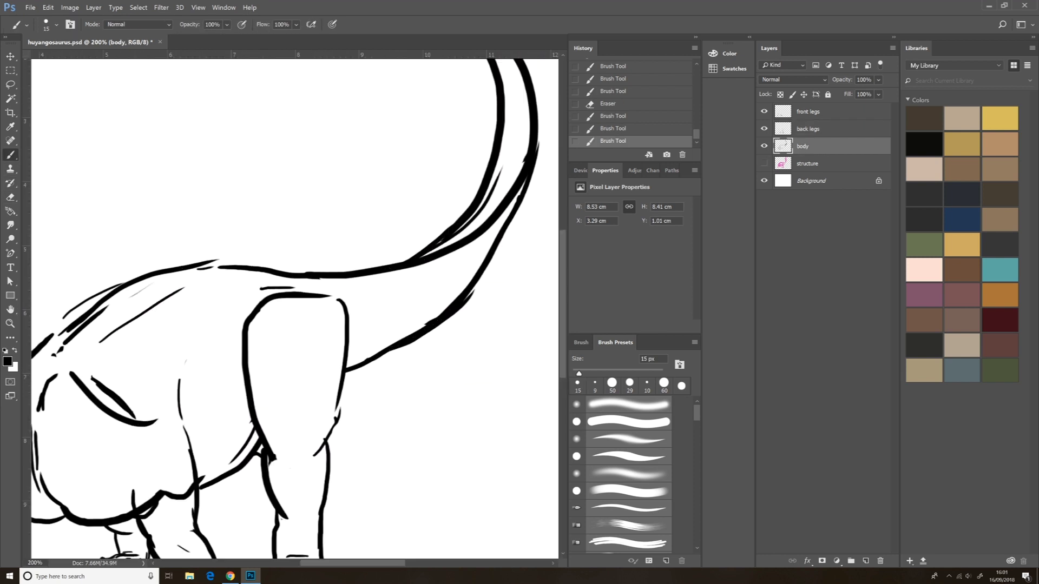
pyautogui.click(764, 163)
pyautogui.scroll(-2, 295, 309)
pyautogui.scroll(3, 295, 309)
# Create a new layer named "head" above the front legs layer and save the document
pyautogui.click(808, 111)
pyautogui.hotkey('ctrl', 'shift', 'n')
pyautogui.write('head')
pyautogui.press('Return')
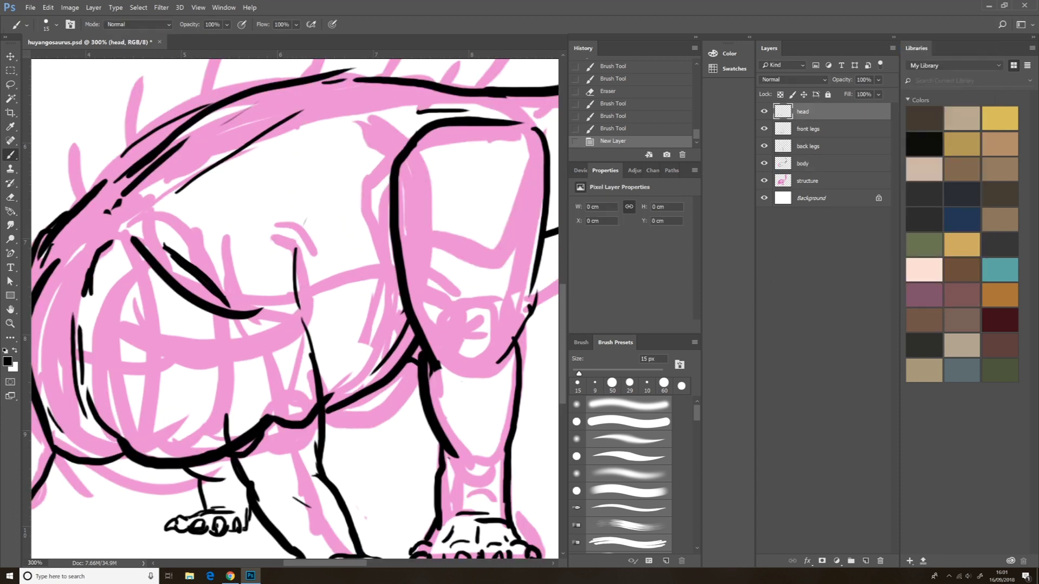
pyautogui.hotkey('ctrl', 's')
# Ink the head's upper outline, its blunt front end with short vertical lines, and the folds along its lower edge
pyautogui.moveTo(277, 391); pyautogui.dragTo(317, 401)
pyautogui.moveTo(325, 373)
pyautogui.mouseDown()
pyautogui.moveTo(348, 340)
pyautogui.moveTo(362, 355)
pyautogui.mouseUp()
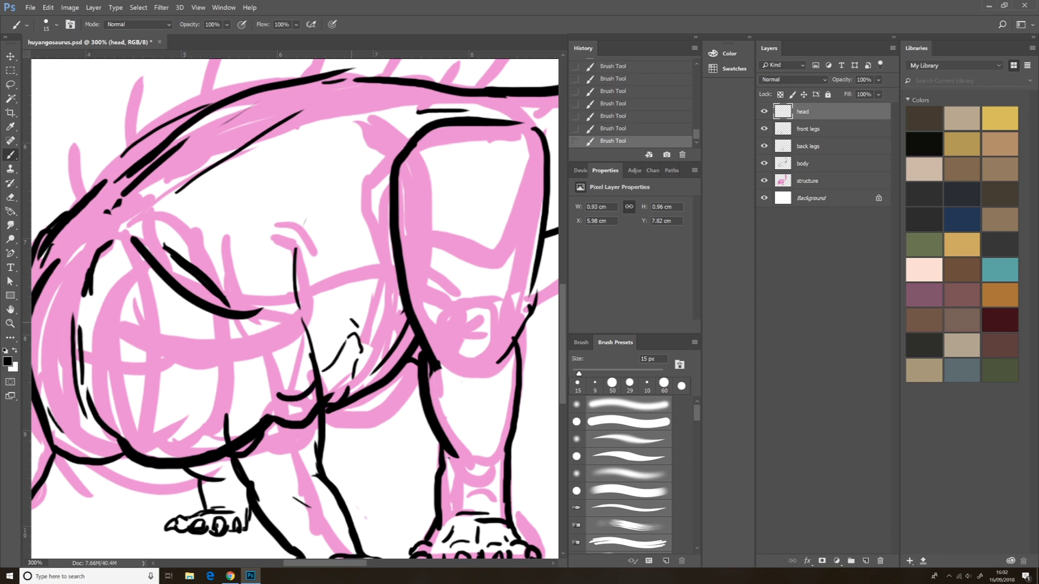
pyautogui.moveTo(254, 324); pyautogui.dragTo(282, 347)
pyautogui.moveTo(252, 312)
pyautogui.mouseDown()
pyautogui.moveTo(303, 284)
pyautogui.moveTo(367, 271)
pyautogui.moveTo(385, 278)
pyautogui.moveTo(387, 314)
pyautogui.mouseUp()
pyautogui.moveTo(366, 306); pyautogui.dragTo(374, 316)
pyautogui.moveTo(369, 280); pyautogui.dragTo(370, 305)
pyautogui.moveTo(375, 281); pyautogui.dragTo(378, 308)
pyautogui.moveTo(354, 301); pyautogui.dragTo(359, 331)
pyautogui.moveTo(358, 303); pyautogui.dragTo(316, 339)
pyautogui.hotkey('ctrl', 'z')
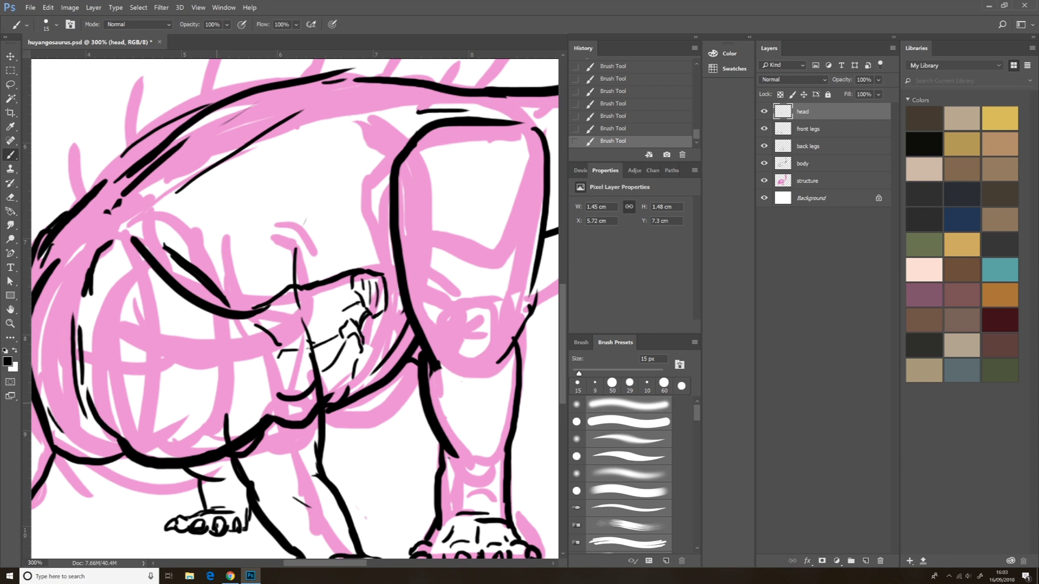
# Ink the inner contour lines through the middle of the head and thicken its rear edge
pyautogui.moveTo(256, 323); pyautogui.dragTo(275, 347)
pyautogui.moveTo(361, 303); pyautogui.dragTo(328, 325)
pyautogui.moveTo(327, 325)
pyautogui.mouseDown()
pyautogui.moveTo(317, 340)
pyautogui.moveTo(332, 338)
pyautogui.mouseUp()
pyautogui.moveTo(303, 289)
pyautogui.mouseDown()
pyautogui.moveTo(313, 292)
pyautogui.moveTo(262, 302)
pyautogui.mouseUp()
pyautogui.moveTo(252, 314); pyautogui.dragTo(276, 340)
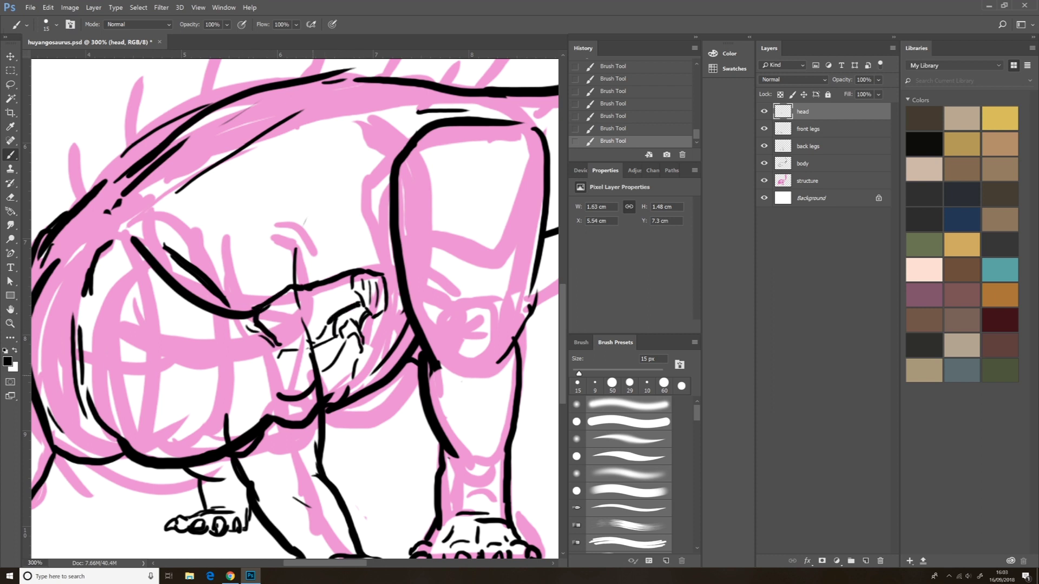
# Erase the lower lines at the front of the head and ink the jaw outline and creases again
pyautogui.press('e')
pyautogui.moveTo(354, 379)
pyautogui.mouseDown()
pyautogui.moveTo(361, 336)
pyautogui.moveTo(325, 370)
pyautogui.mouseUp()
pyautogui.press('b')
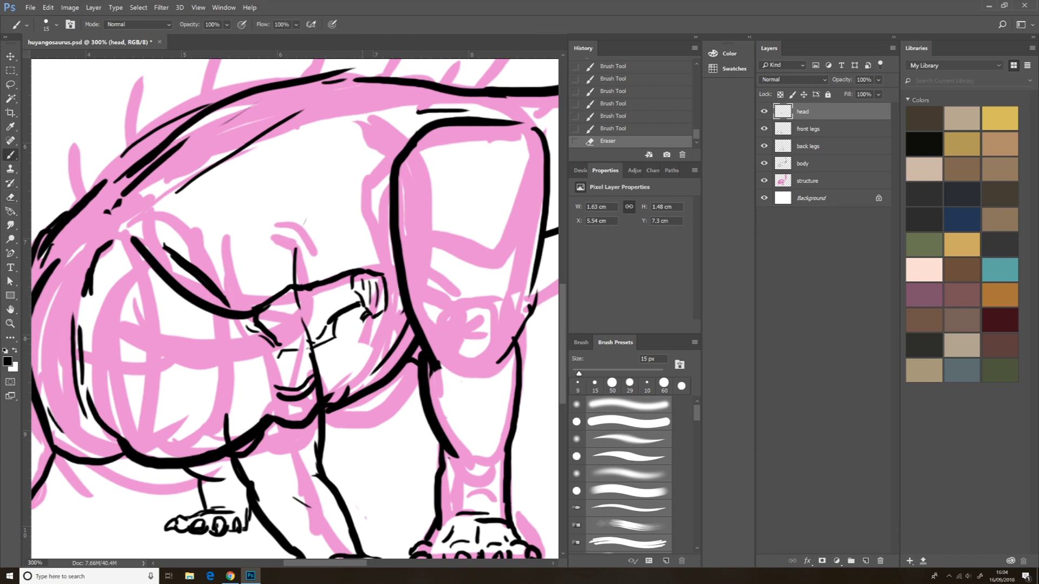
pyautogui.moveTo(374, 325); pyautogui.dragTo(356, 355)
pyautogui.moveTo(371, 338)
pyautogui.mouseDown()
pyautogui.moveTo(357, 363)
pyautogui.moveTo(325, 368)
pyautogui.mouseUp()
pyautogui.moveTo(356, 336)
pyautogui.mouseDown()
pyautogui.moveTo(337, 344)
pyautogui.moveTo(345, 337)
pyautogui.mouseUp()
pyautogui.moveTo(363, 360)
pyautogui.mouseDown()
pyautogui.moveTo(339, 369)
pyautogui.moveTo(341, 387)
pyautogui.mouseUp()
pyautogui.moveTo(350, 373)
pyautogui.mouseDown()
pyautogui.moveTo(337, 388)
pyautogui.moveTo(340, 371)
pyautogui.moveTo(342, 380)
pyautogui.mouseUp()
# Clean up the jaw lines with the eraser and ink short folds at the lower rear of the head
pyautogui.press('e')
pyautogui.moveTo(350, 355); pyautogui.dragTo(329, 361)
pyautogui.press('b')
pyautogui.moveTo(285, 397); pyautogui.dragTo(252, 416)
pyautogui.moveTo(263, 403); pyautogui.dragTo(250, 418)
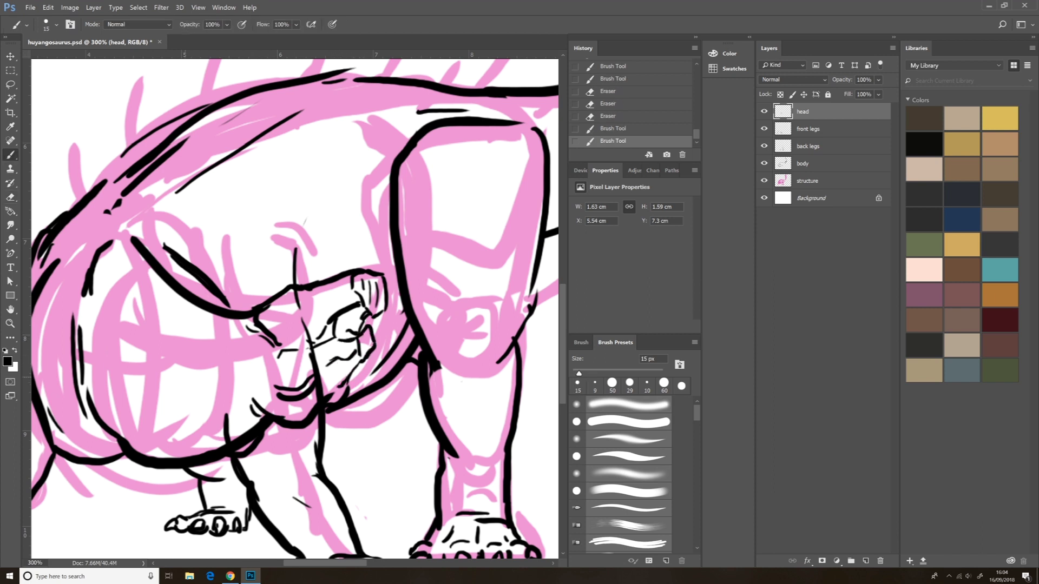
# Try inking short texture lines across the head on the front legs layer, and erase them
pyautogui.hotkey('alt', '[')
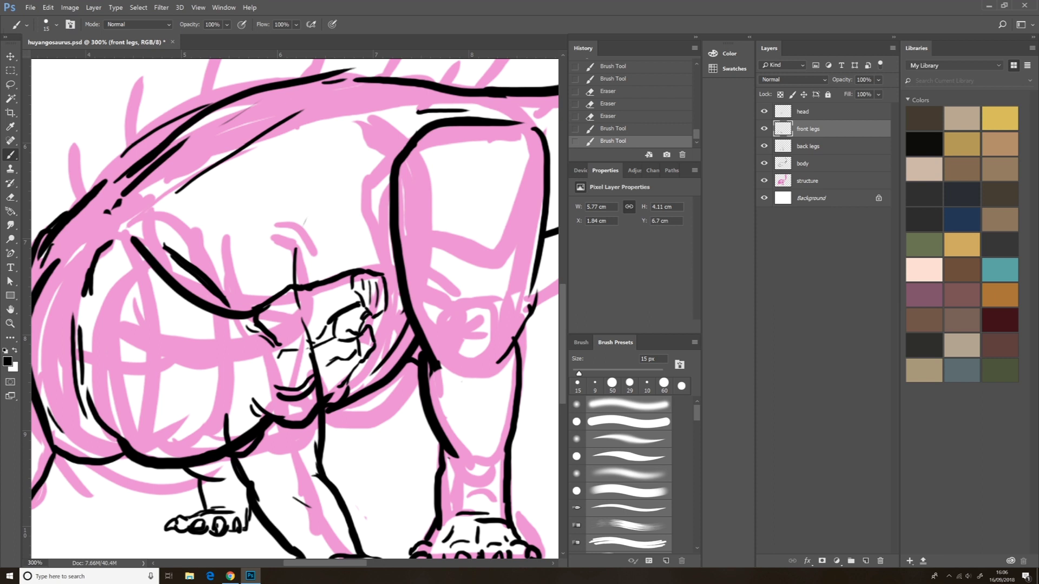
pyautogui.moveTo(349, 300); pyautogui.dragTo(271, 327)
pyautogui.moveTo(292, 315); pyautogui.dragTo(284, 334)
pyautogui.moveTo(324, 277)
pyautogui.mouseDown()
pyautogui.moveTo(297, 285)
pyautogui.moveTo(293, 310)
pyautogui.mouseUp()
pyautogui.moveTo(347, 285); pyautogui.dragTo(321, 291)
pyautogui.moveTo(313, 297); pyautogui.dragTo(309, 346)
pyautogui.press('e')
pyautogui.moveTo(271, 316); pyautogui.dragTo(291, 334)
pyautogui.moveTo(346, 286); pyautogui.dragTo(332, 310)
# Erase the front leg line running through the head, and select the body layer
pyautogui.moveTo(322, 345); pyautogui.dragTo(319, 401)
pyautogui.hotkey('alt', '[')
pyautogui.hotkey('alt', '[')
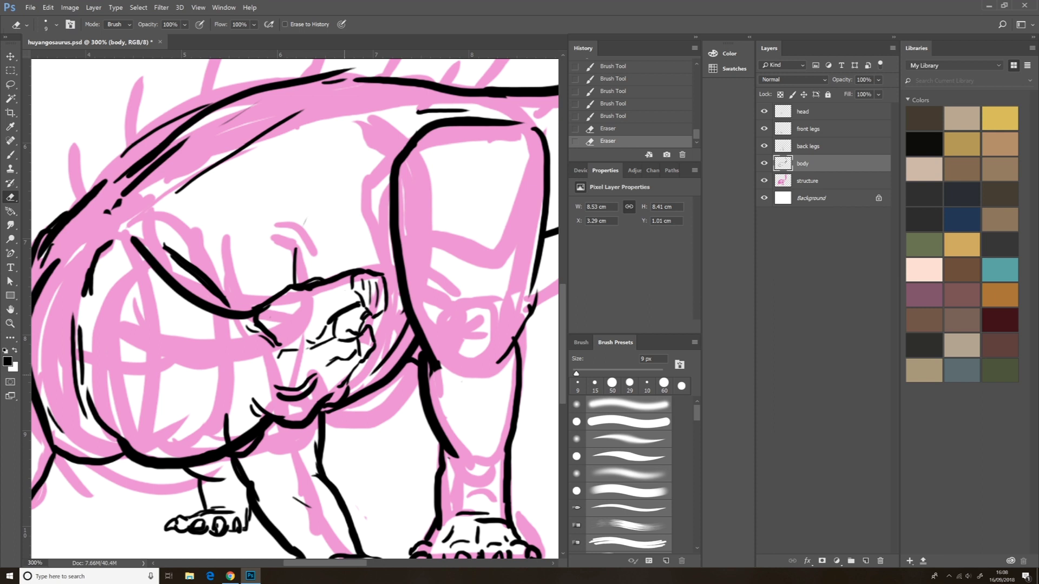
# Hide the structure layer and ink short texture lines across the upper part of the head on the head layer
pyautogui.click(803, 111)
pyautogui.click(764, 180)
pyautogui.press('b')
pyautogui.moveTo(267, 316); pyautogui.dragTo(285, 317)
pyautogui.moveTo(294, 299); pyautogui.dragTo(298, 317)
pyautogui.moveTo(350, 285); pyautogui.dragTo(336, 294)
pyautogui.moveTo(350, 294); pyautogui.dragTo(339, 301)
pyautogui.moveTo(341, 296)
pyautogui.mouseDown()
pyautogui.moveTo(318, 315)
pyautogui.moveTo(309, 309)
pyautogui.mouseUp()
# Scale the head with Free Transform to 118.13% width and 107.98% height
pyautogui.scroll(-3, 319, 309)
pyautogui.hotkey('ctrl', '-')
pyautogui.hotkey('ctrl', '-')
pyautogui.hotkey('ctrl', '-')
pyautogui.hotkey('ctrl', '+')
pyautogui.hotkey('ctrl', '+')
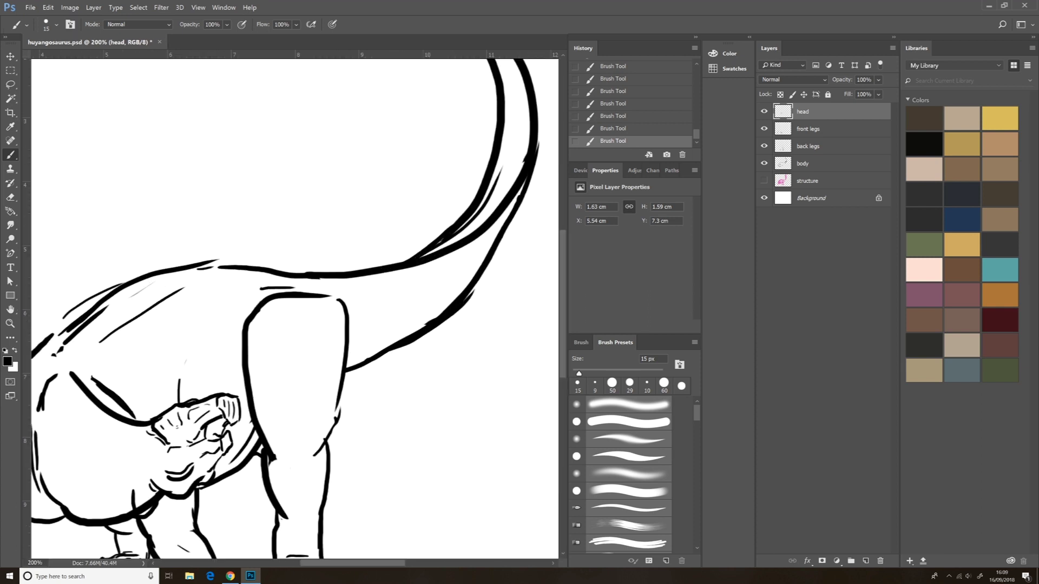
pyautogui.hotkey('ctrl', 't')
pyautogui.moveTo(190, 429); pyautogui.dragTo(320, 367)
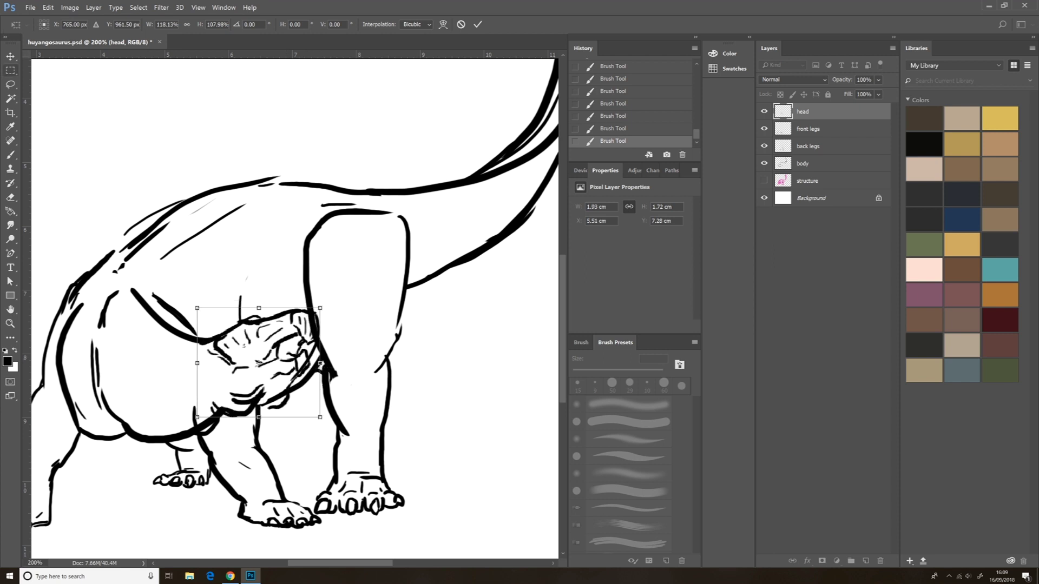
pyautogui.press('Return')
# Erase the bits of belly outline overlapping the lower front of the head on the body layer, and save
pyautogui.hotkey('ctrl', '+')
pyautogui.hotkey('alt', '[')
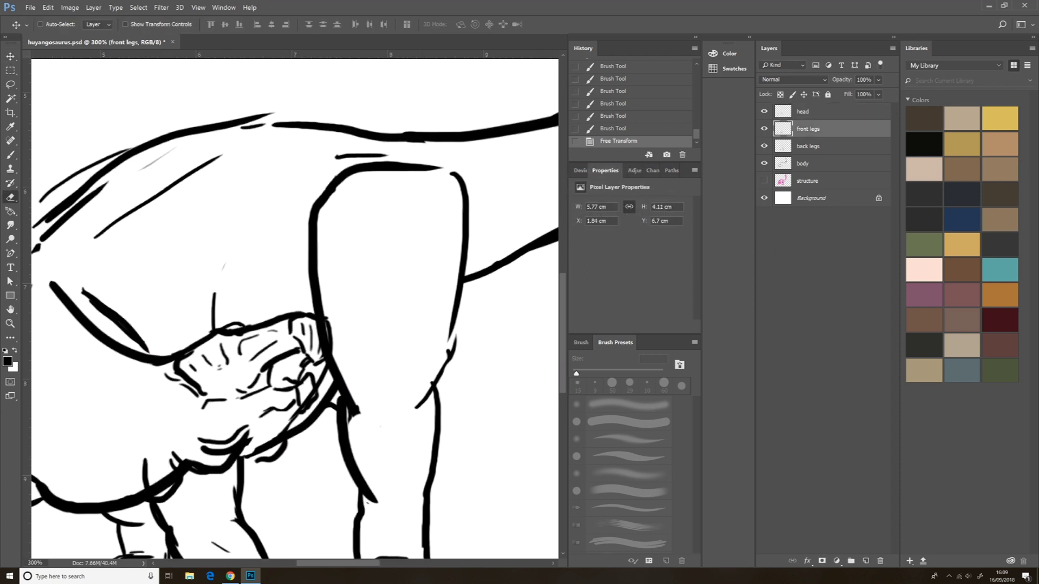
pyautogui.press('e')
pyautogui.hotkey('alt', '[')
pyautogui.hotkey('alt', '[')
pyautogui.click(291, 430)
pyautogui.click(290, 430)
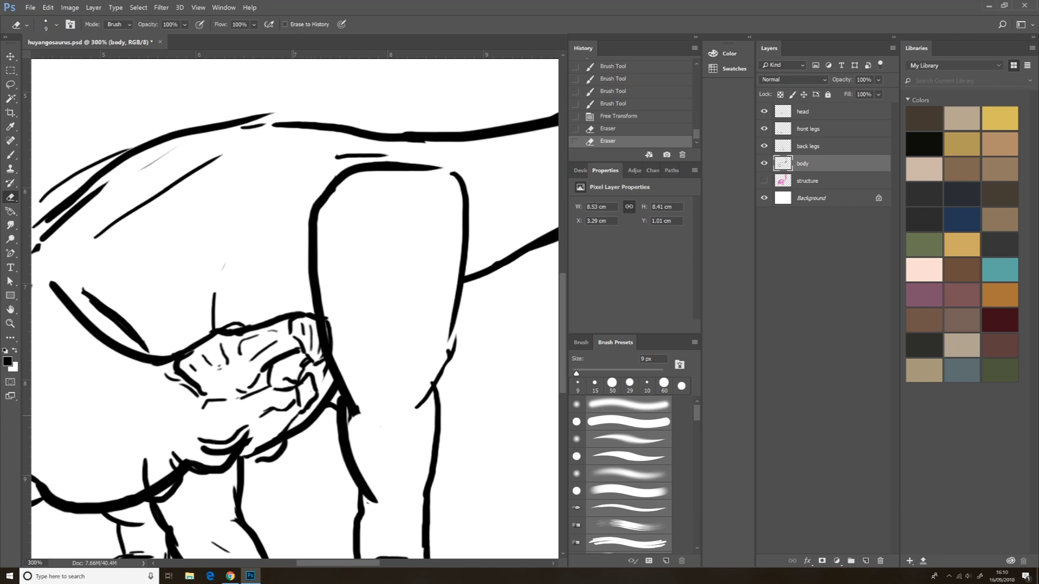
pyautogui.hotkey('ctrl', 's')
# Erase the thigh line crossing the head on the back legs layer and the belly line beneath the head on the body layer, saving the document
pyautogui.hotkey('alt', ']')
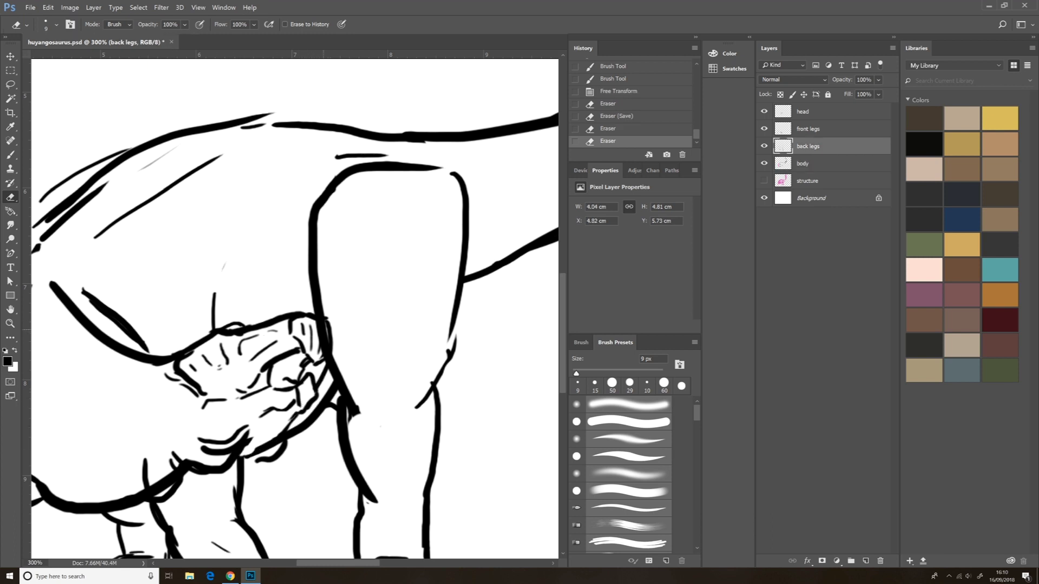
pyautogui.click(321, 335)
pyautogui.click(325, 343)
pyautogui.hotkey('ctrl', 's')
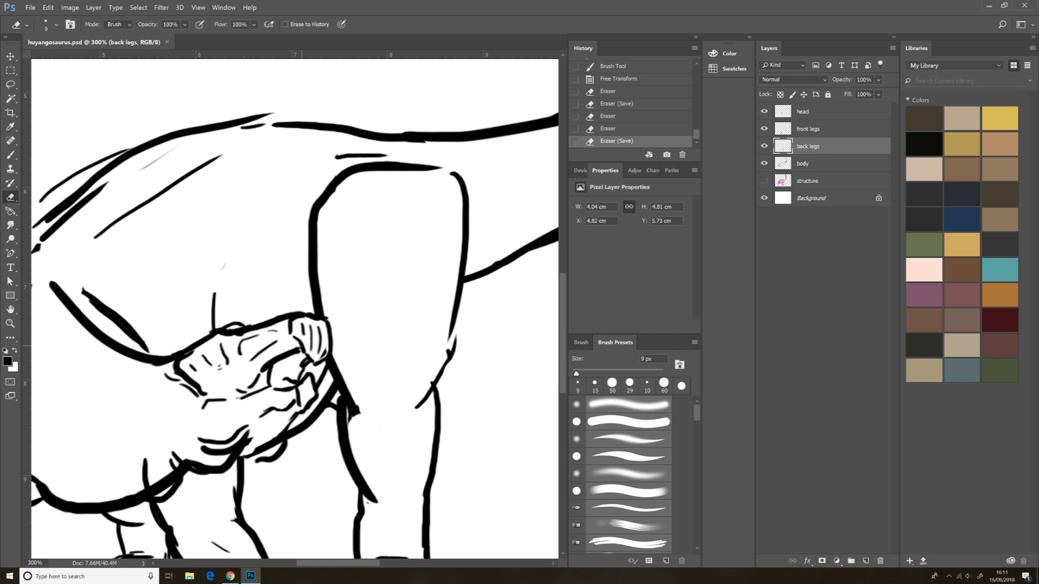
pyautogui.hotkey('alt', ']')
pyautogui.click(265, 449)
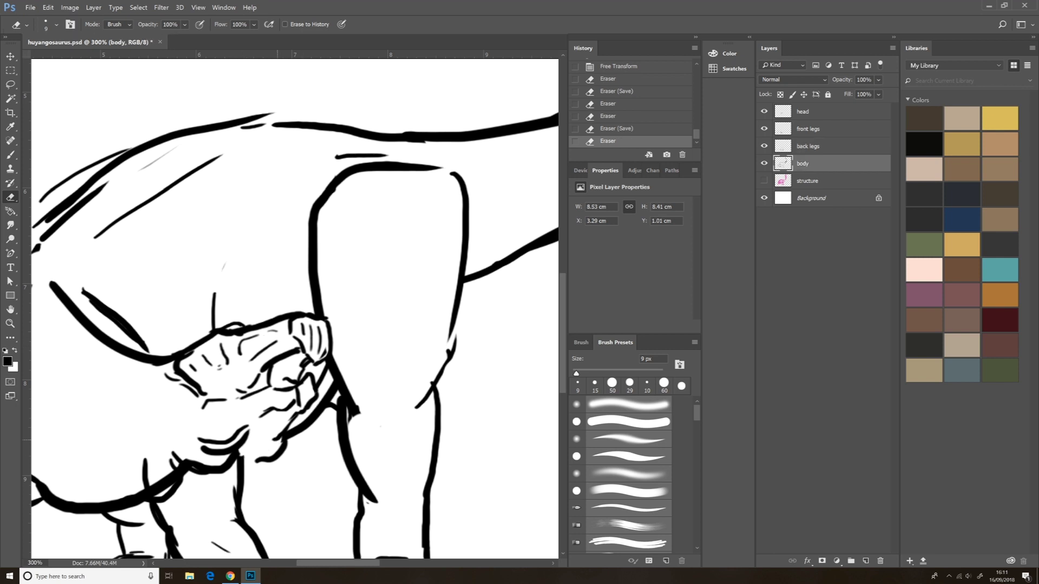
# Erase the rough lower jaw line on the head layer and re-ink it with thin black strokes
pyautogui.hotkey('alt', ']')
pyautogui.click(282, 442)
pyautogui.click(287, 436)
pyautogui.press('b')
pyautogui.moveTo(252, 439); pyautogui.dragTo(239, 450)
pyautogui.hotkey('ctrl', 'z')
pyautogui.moveTo(299, 411); pyautogui.dragTo(250, 446)
pyautogui.press('e')
pyautogui.press('b')
pyautogui.moveTo(307, 409); pyautogui.dragTo(273, 432)
# Ink small detail lines at the front of the face on the head layer, and save the document
pyautogui.moveTo(312, 364)
pyautogui.mouseDown()
pyautogui.moveTo(280, 381)
pyautogui.moveTo(304, 383)
pyautogui.moveTo(294, 387)
pyautogui.mouseUp()
pyautogui.press('e')
pyautogui.press('b')
pyautogui.moveTo(303, 376); pyautogui.dragTo(295, 386)
pyautogui.hotkey('ctrl', 's')
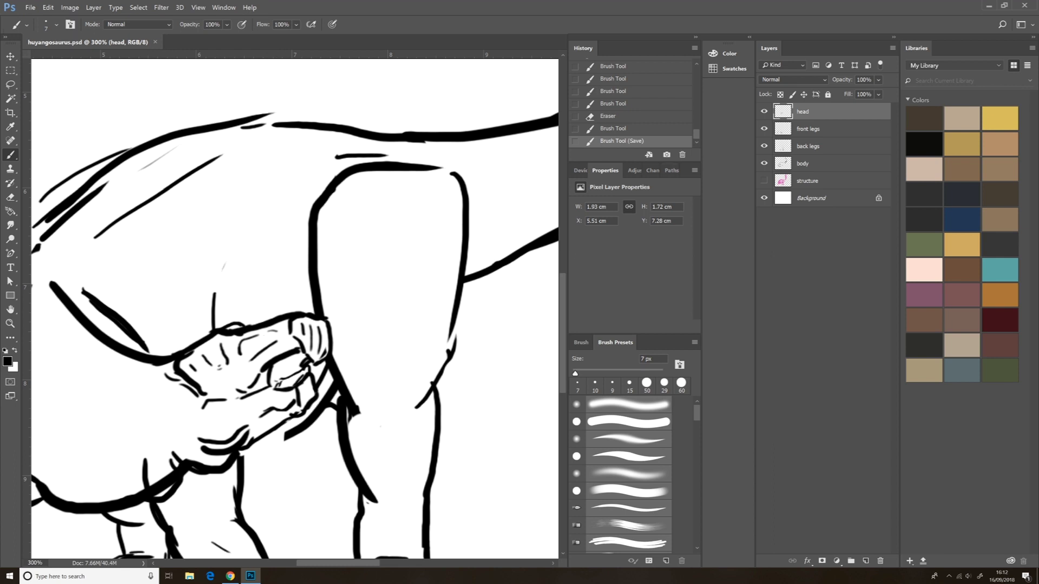
# Ink a thicker contour beneath the lower jaw on the body layer with a 10 px brush, and save
pyautogui.click(803, 164)
pyautogui.press(']')
pyautogui.press(']')
pyautogui.press(']')
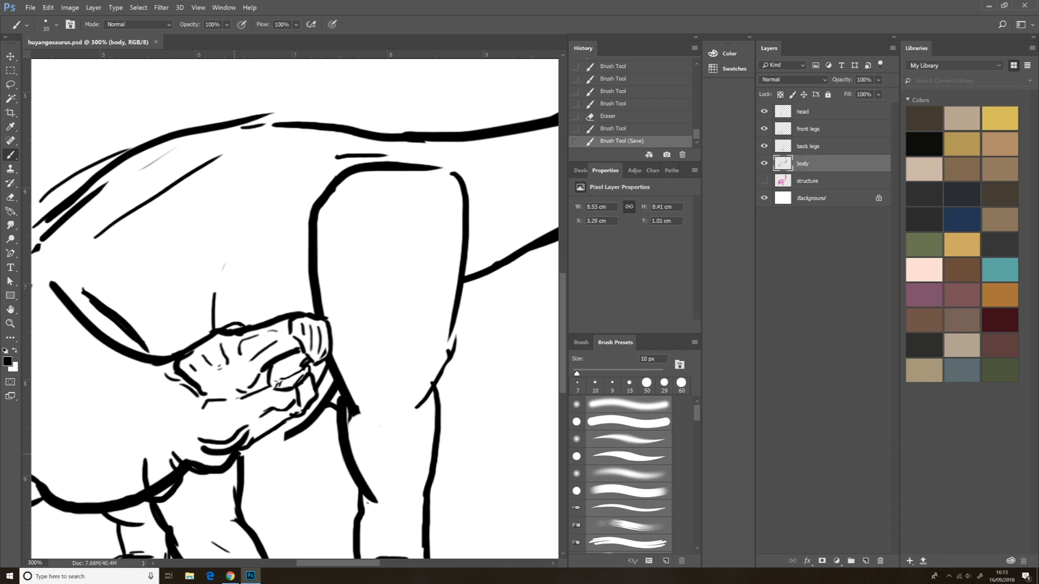
pyautogui.moveTo(241, 452); pyautogui.dragTo(308, 417)
pyautogui.moveTo(242, 450); pyautogui.dragTo(304, 421)
pyautogui.hotkey('ctrl', 'alt', 'z')
pyautogui.moveTo(275, 440); pyautogui.dragTo(302, 427)
pyautogui.hotkey('ctrl', 's')
# Erase the front edge of the large thigh outline above the head on the back legs layer
pyautogui.hotkey('ctrl', '1')
pyautogui.hotkey('alt', ']')
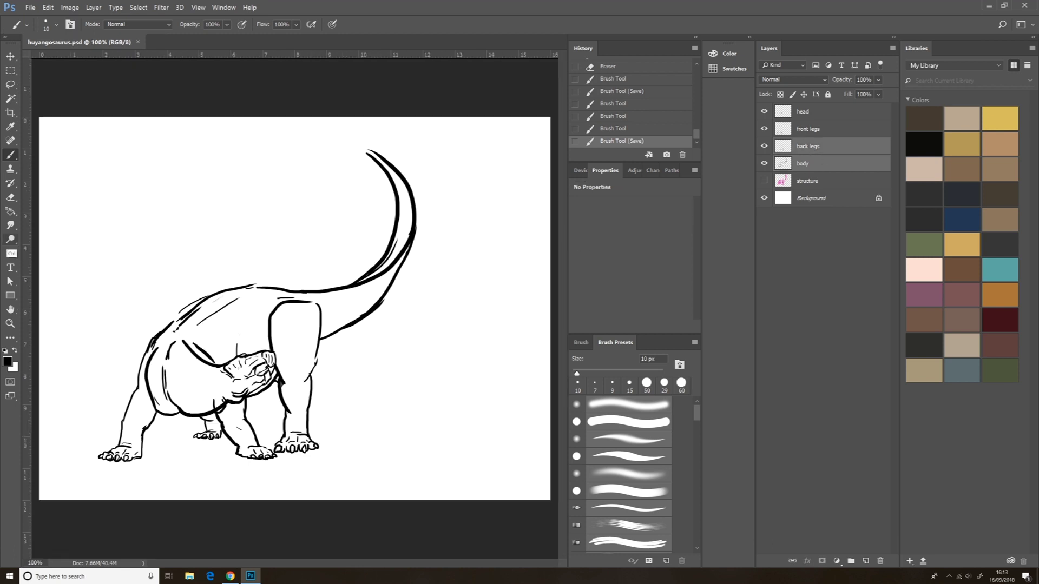
pyautogui.press('e')
pyautogui.press(']')
pyautogui.moveTo(270, 346)
pyautogui.mouseDown()
pyautogui.moveTo(274, 311)
pyautogui.moveTo(311, 302)
pyautogui.moveTo(276, 360)
pyautogui.mouseUp()
# Ink a slanted front edge for the thigh on the body layer with a 15 px brush, and save
pyautogui.hotkey('alt', '[')
pyautogui.press('b')
pyautogui.press(']')
pyautogui.press(']')
pyautogui.press(']')
pyautogui.press(']')
pyautogui.press(']')
pyautogui.moveTo(266, 311)
pyautogui.mouseDown()
pyautogui.moveTo(273, 365)
pyautogui.moveTo(278, 347)
pyautogui.mouseUp()
pyautogui.hotkey('ctrl', 's')
# Add a new layer named spikes above the body layer
pyautogui.hotkey('ctrl', 'shift', 'n')
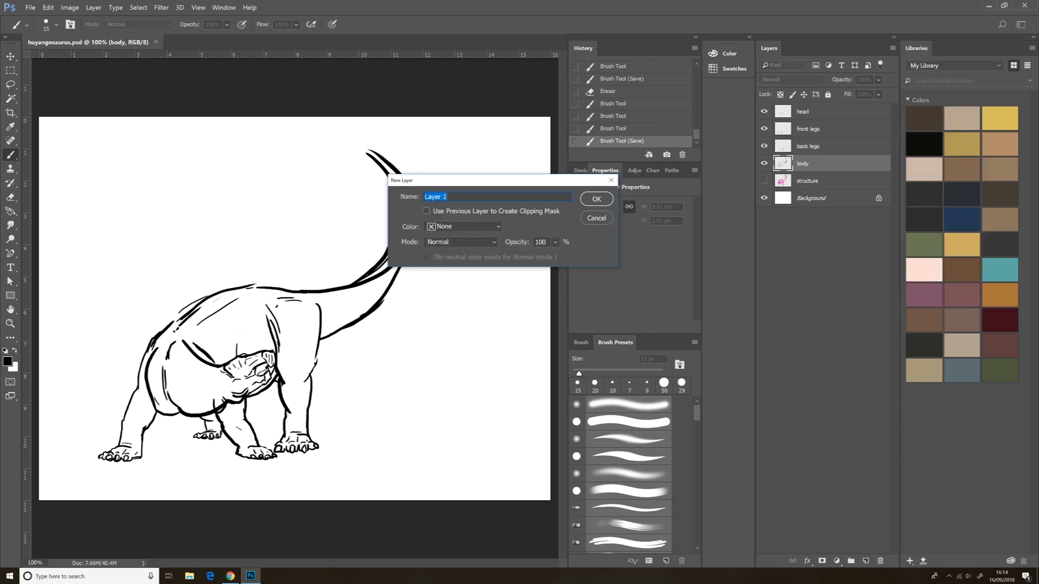
pyautogui.write('spikes')
pyautogui.press('Return')
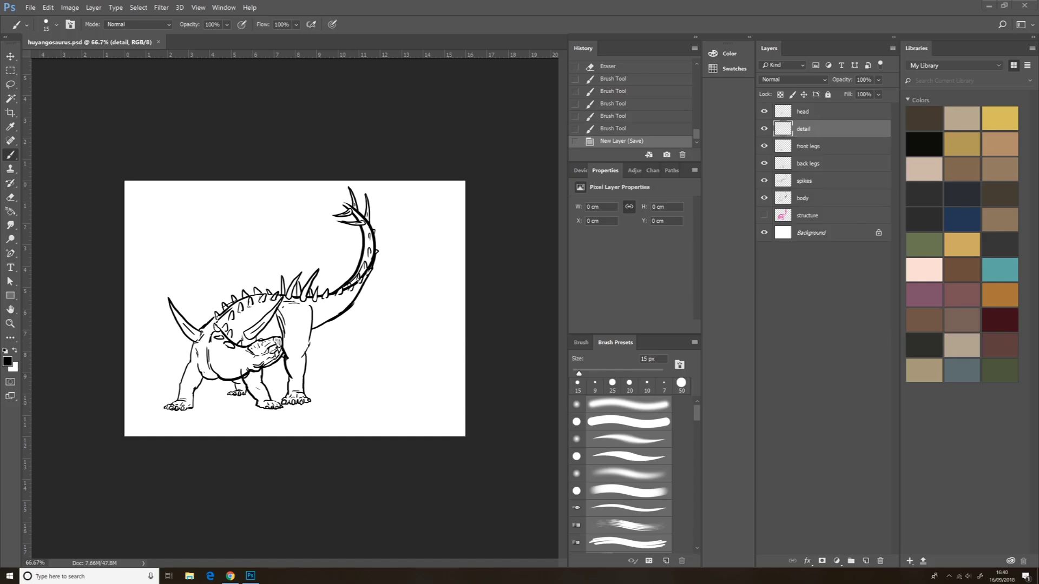
# Ink short skin creases in front of the thigh and along the tail base on the detail layer
pyautogui.hotkey('ctrl', '+')
pyautogui.hotkey('ctrl', '+')
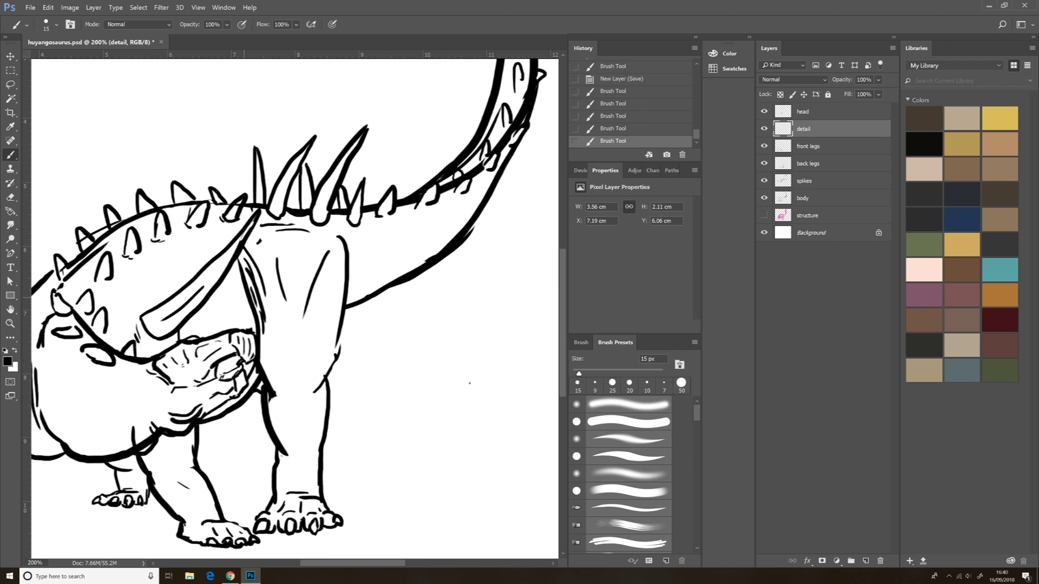
pyautogui.moveTo(243, 290); pyautogui.dragTo(244, 329)
pyautogui.moveTo(342, 237)
pyautogui.mouseDown()
pyautogui.moveTo(425, 258)
pyautogui.moveTo(473, 209)
pyautogui.mouseUp()
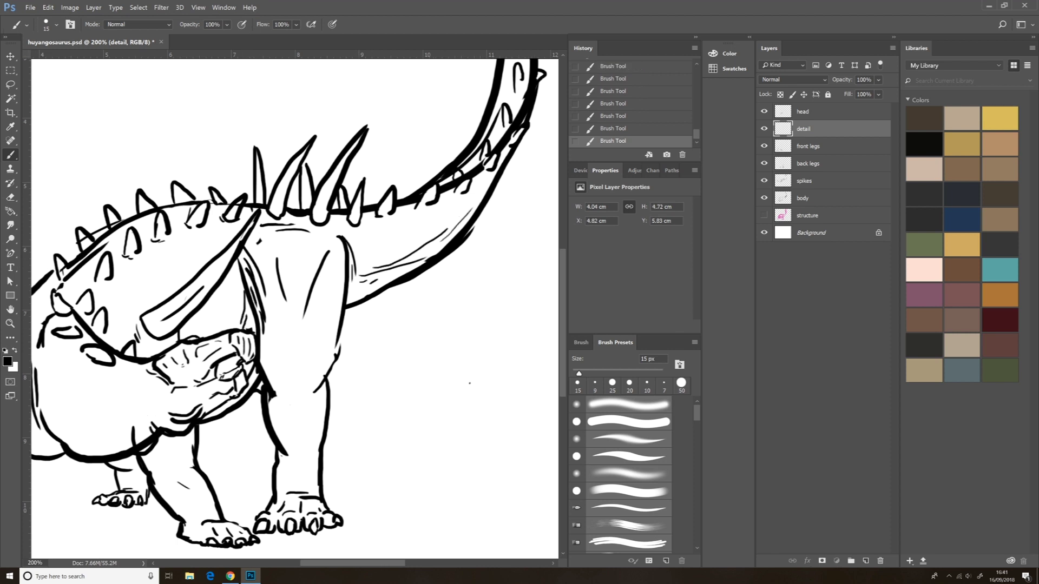
# Erase stray line fragments around the legs and belly, checking each layer from the lower ones up to the head layer
pyautogui.hotkey('alt', '[')
pyautogui.press('e')
pyautogui.hotkey('alt', '[')
pyautogui.hotkey('alt', '[')
pyautogui.hotkey('alt', '[')
pyautogui.hotkey('alt', ']')
pyautogui.hotkey('alt', ']')
pyautogui.hotkey('alt', ']')
pyautogui.hotkey('alt', ']')
pyautogui.hotkey('alt', ']')
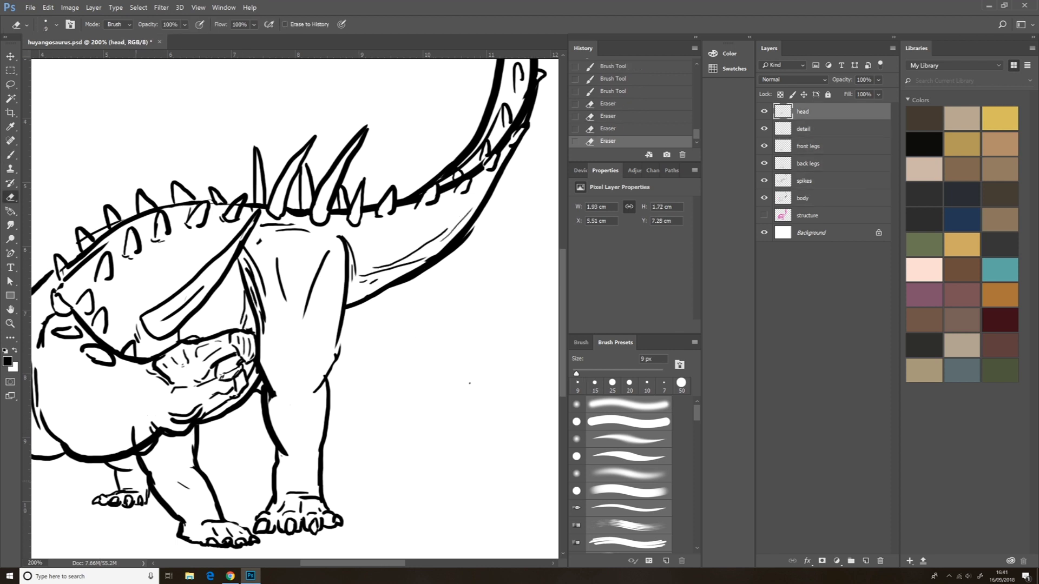
pyautogui.click(136, 481)
# Try to erase the belly outline where it meets the top of the near front leg on the body layer
pyautogui.click(803, 199)
pyautogui.moveTo(138, 452)
pyautogui.mouseDown()
pyautogui.moveTo(158, 430)
pyautogui.moveTo(157, 439)
pyautogui.mouseUp()
pyautogui.hotkey('ctrl', 'z')
# Clean up the front legs layer and ink a short stroke at the end of the far foot on the back legs layer
pyautogui.hotkey('alt', ']')
pyautogui.hotkey('alt', ']')
pyautogui.hotkey('alt', ']')
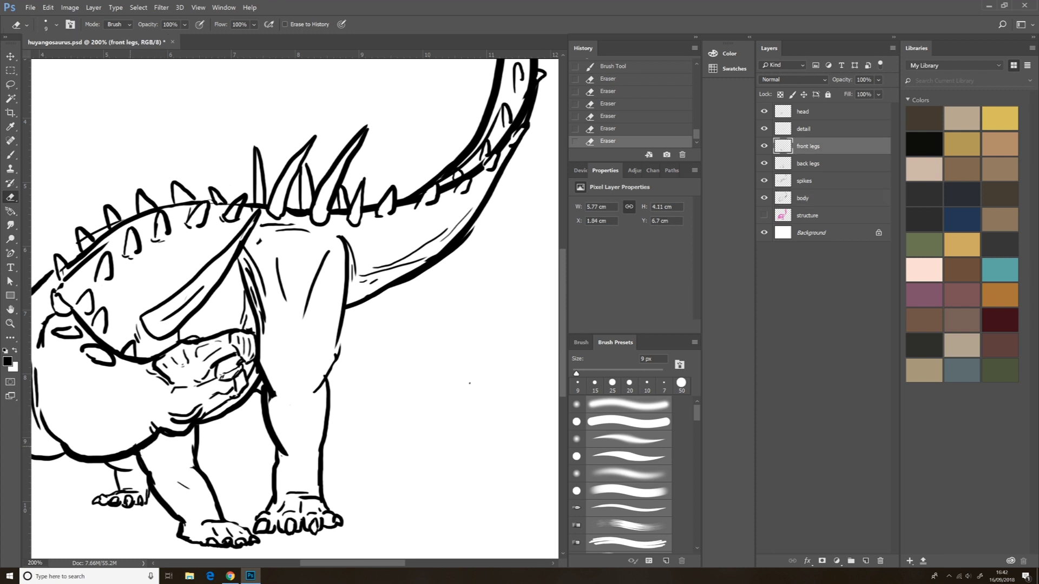
pyautogui.moveTo(469, 383); pyautogui.dragTo(636, 354)
pyautogui.press('b')
pyautogui.hotkey('alt', '[')
pyautogui.moveTo(312, 471); pyautogui.dragTo(318, 472)
pyautogui.press('e')
pyautogui.press('b')
# Ink small knee wrinkles and short creases on both front legs on the detail layer, and save
pyautogui.hotkey('alt', ']')
pyautogui.hotkey('alt', ']')
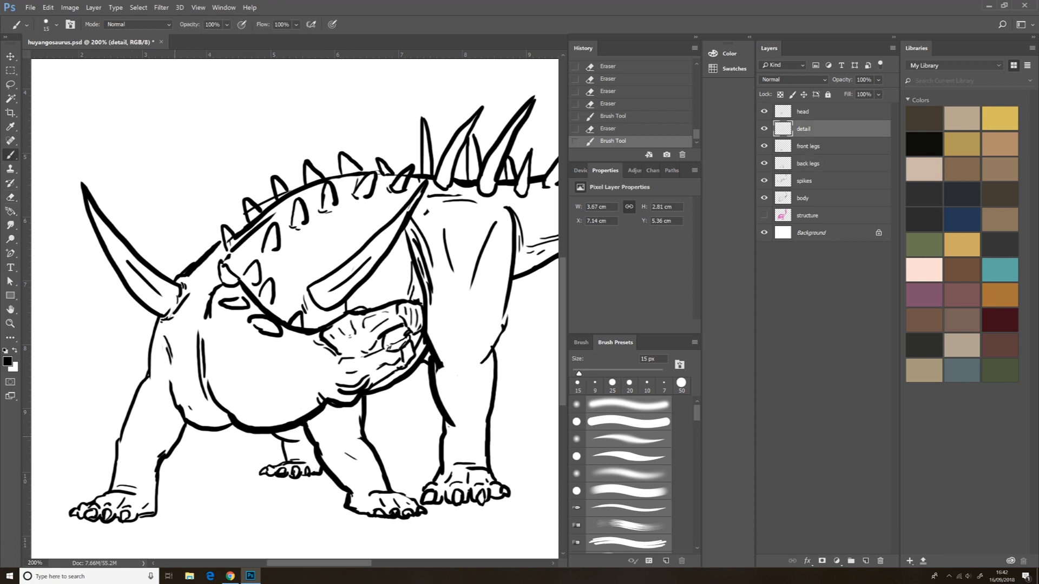
pyautogui.moveTo(131, 434); pyautogui.dragTo(147, 438)
pyautogui.moveTo(129, 440); pyautogui.dragTo(134, 449)
pyautogui.moveTo(124, 445); pyautogui.dragTo(139, 443)
pyautogui.moveTo(351, 438)
pyautogui.mouseDown()
pyautogui.moveTo(348, 447)
pyautogui.moveTo(361, 442)
pyautogui.mouseUp()
pyautogui.moveTo(449, 379)
pyautogui.mouseDown()
pyautogui.moveTo(369, 379)
pyautogui.moveTo(388, 375)
pyautogui.mouseUp()
pyautogui.moveTo(363, 358)
pyautogui.mouseDown()
pyautogui.moveTo(407, 400)
pyautogui.moveTo(368, 360)
pyautogui.mouseUp()
pyautogui.press('e')
pyautogui.hotkey('ctrl', 's')
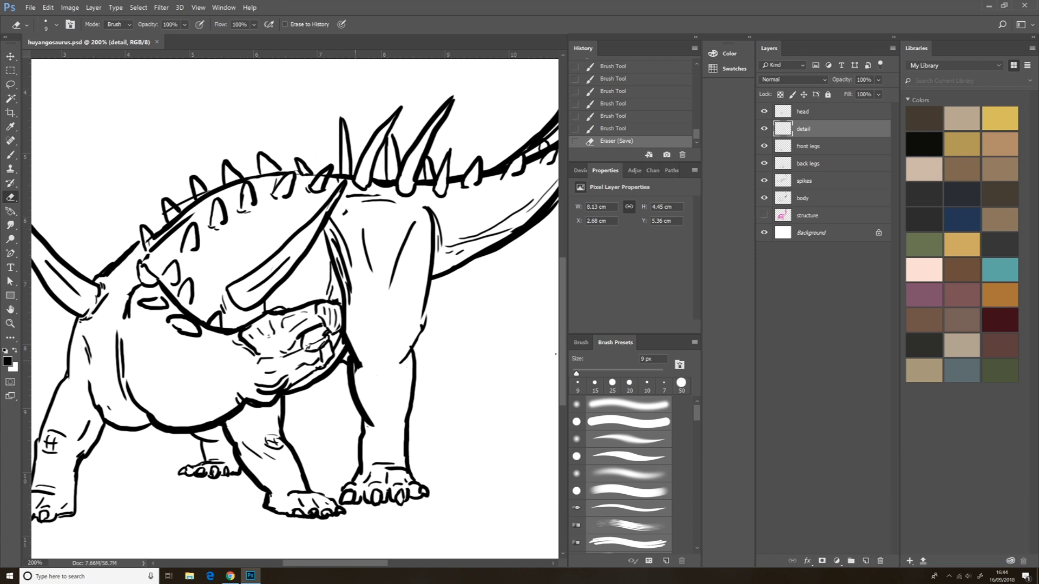
# Ink thin lines inside the tall spikes above the hips on the detail layer
pyautogui.press('b')
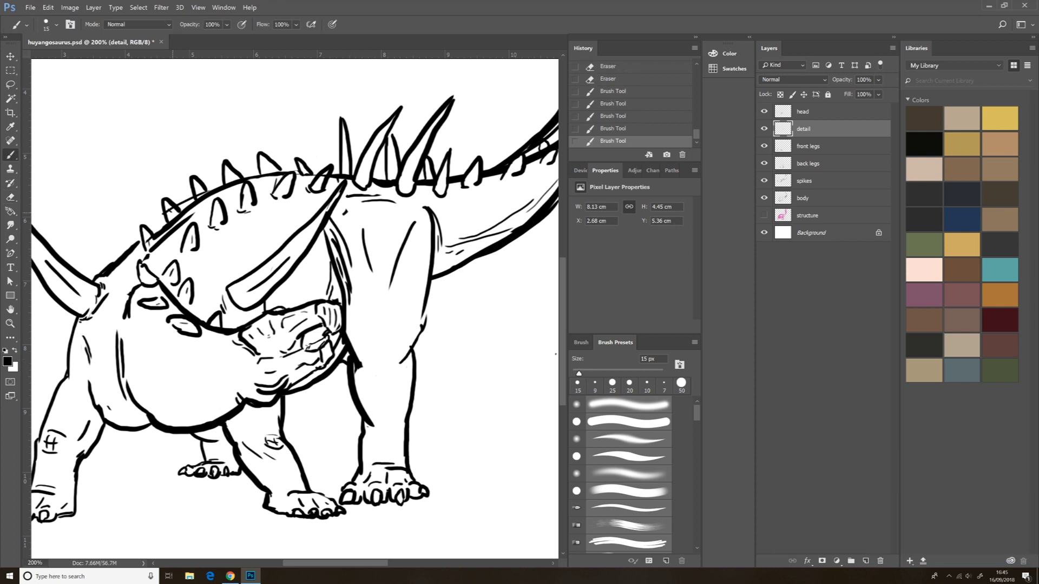
pyautogui.moveTo(414, 158); pyautogui.dragTo(402, 188)
pyautogui.moveTo(369, 155); pyautogui.dragTo(362, 172)
pyautogui.moveTo(345, 149); pyautogui.dragTo(343, 167)
# Ink fold lines from below the jaw along the lower edge of the belly and up the chest's side
pyautogui.moveTo(254, 376); pyautogui.dragTo(222, 394)
pyautogui.moveTo(223, 401); pyautogui.dragTo(163, 411)
pyautogui.moveTo(164, 405); pyautogui.dragTo(138, 390)
pyautogui.moveTo(248, 369); pyautogui.dragTo(241, 386)
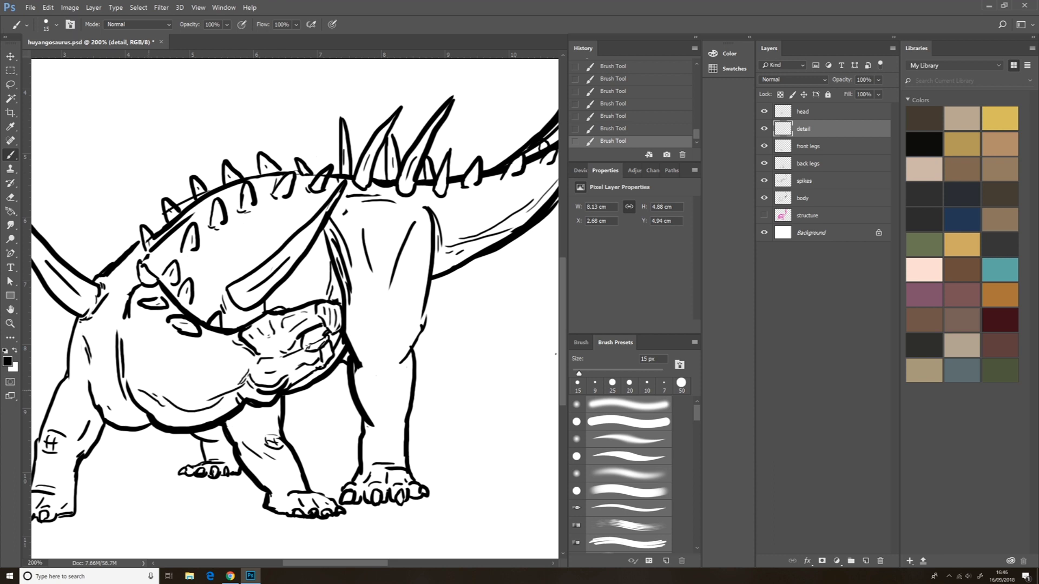
pyautogui.moveTo(119, 381); pyautogui.dragTo(101, 395)
pyautogui.moveTo(104, 384); pyautogui.dragTo(94, 398)
# Ink short creases on the tail base, the lower hind leg and the ankles of the hind feet
pyautogui.moveTo(437, 265); pyautogui.dragTo(450, 261)
pyautogui.moveTo(410, 365); pyautogui.dragTo(402, 405)
pyautogui.moveTo(372, 469); pyautogui.dragTo(386, 465)
pyautogui.moveTo(371, 477); pyautogui.dragTo(385, 473)
pyautogui.moveTo(389, 478)
pyautogui.mouseDown()
pyautogui.moveTo(400, 476)
pyautogui.moveTo(360, 492)
pyautogui.mouseUp()
pyautogui.moveTo(205, 449); pyautogui.dragTo(233, 469)
# Ink creases across the ankles and toes of both front feet
pyautogui.moveTo(291, 495)
pyautogui.mouseDown()
pyautogui.moveTo(314, 505)
pyautogui.moveTo(304, 486)
pyautogui.mouseUp()
pyautogui.moveTo(318, 503); pyautogui.dragTo(327, 506)
pyautogui.moveTo(325, 325); pyautogui.dragTo(509, 333)
pyautogui.moveTo(240, 497); pyautogui.dragTo(200, 506)
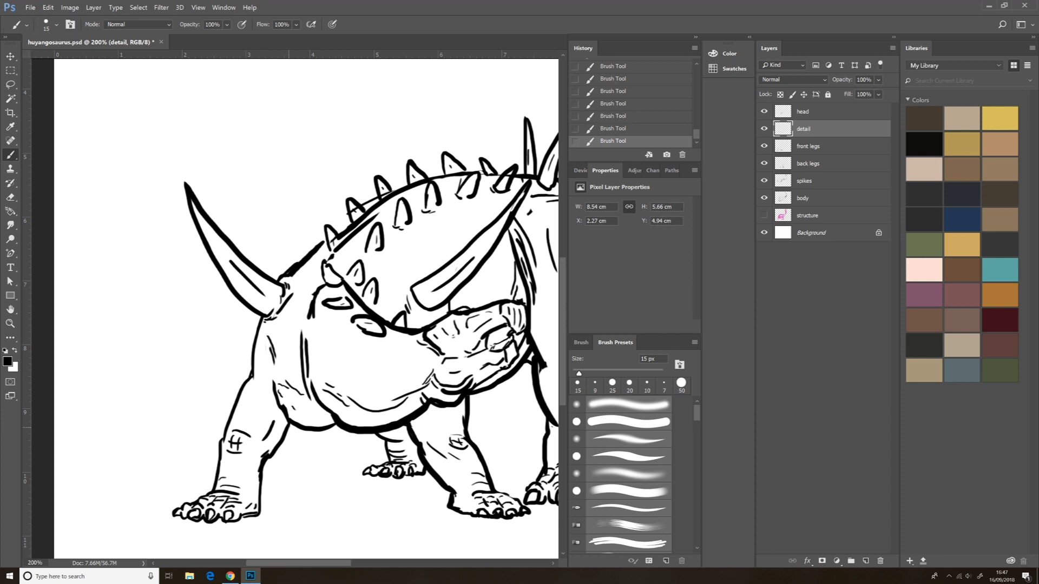
# Ink skin texture strokes down the shoulder and chest side beside the far shoulder spike
pyautogui.moveTo(394, 205)
pyautogui.mouseDown()
pyautogui.moveTo(195, 206)
pyautogui.moveTo(201, 282)
pyautogui.moveTo(204, 244)
pyautogui.moveTo(189, 306)
pyautogui.mouseUp()
pyautogui.moveTo(120, 261); pyautogui.dragTo(84, 325)
pyautogui.moveTo(96, 301); pyautogui.dragTo(83, 382)
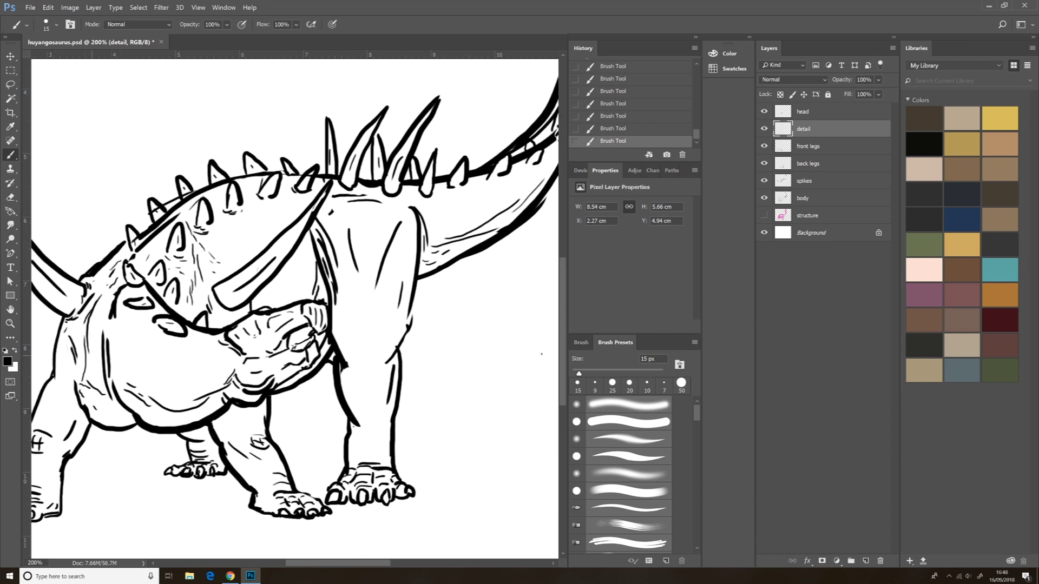
pyautogui.moveTo(111, 277); pyautogui.dragTo(97, 308)
# Ink long vertical skin folds down the front of the chest beneath the small neck plates
pyautogui.moveTo(113, 265)
pyautogui.mouseDown()
pyautogui.moveTo(98, 288)
pyautogui.moveTo(152, 316)
pyautogui.mouseUp()
pyautogui.moveTo(193, 329); pyautogui.dragTo(184, 342)
pyautogui.moveTo(138, 289); pyautogui.dragTo(116, 379)
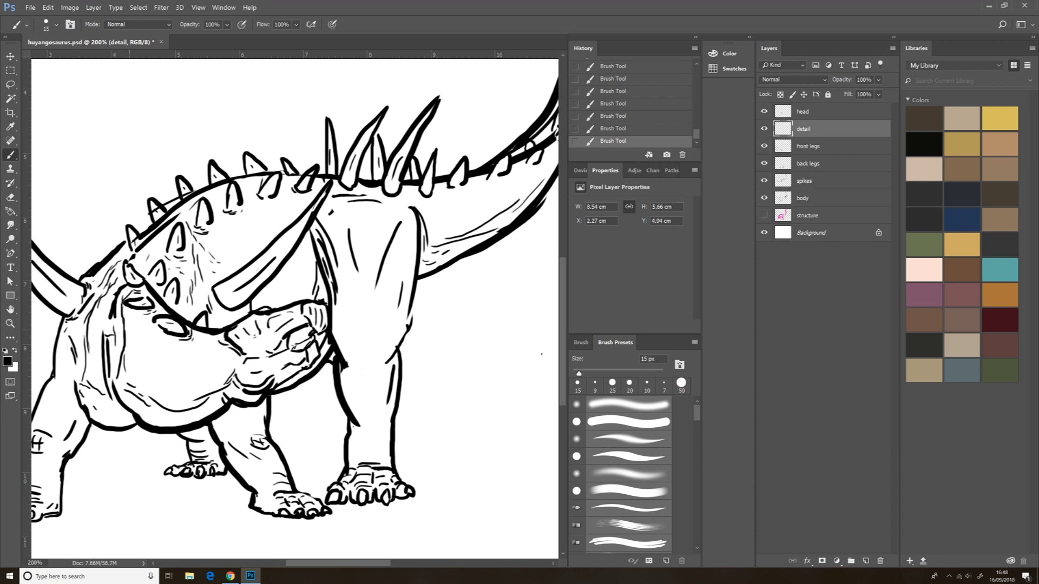
pyautogui.moveTo(138, 318); pyautogui.dragTo(133, 372)
pyautogui.moveTo(183, 342)
pyautogui.mouseDown()
pyautogui.moveTo(197, 350)
pyautogui.moveTo(197, 385)
pyautogui.mouseUp()
pyautogui.moveTo(160, 333)
pyautogui.mouseDown()
pyautogui.moveTo(153, 388)
pyautogui.moveTo(153, 360)
pyautogui.mouseUp()
# Ink short vertical creases on the upper parts of both front legs
pyautogui.moveTo(66, 351); pyautogui.dragTo(60, 420)
pyautogui.moveTo(80, 420); pyautogui.dragTo(71, 441)
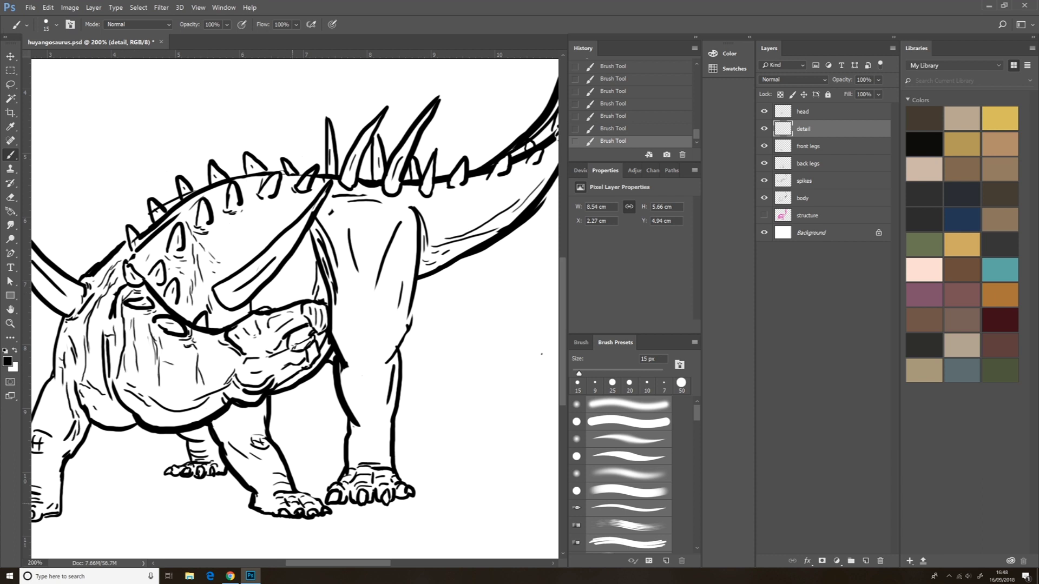
pyautogui.moveTo(226, 419); pyautogui.dragTo(220, 438)
pyautogui.moveTo(243, 409)
pyautogui.mouseDown()
pyautogui.moveTo(225, 423)
pyautogui.moveTo(237, 444)
pyautogui.mouseUp()
pyautogui.moveTo(233, 421); pyautogui.dragTo(230, 431)
pyautogui.moveTo(250, 463); pyautogui.dragTo(245, 475)
# Ink more skin creases down the outer front leg, from the shoulder to above the foot
pyautogui.moveTo(217, 325)
pyautogui.mouseDown()
pyautogui.moveTo(344, 270)
pyautogui.moveTo(181, 364)
pyautogui.mouseUp()
pyautogui.moveTo(185, 401); pyautogui.dragTo(177, 435)
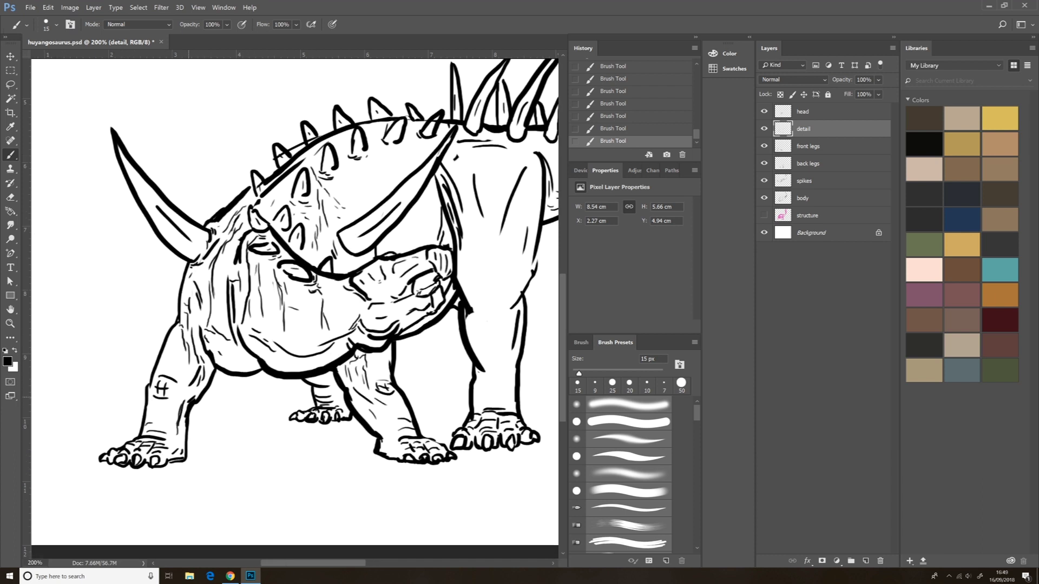
pyautogui.moveTo(195, 382); pyautogui.dragTo(191, 394)
pyautogui.moveTo(181, 343)
pyautogui.mouseDown()
pyautogui.moveTo(173, 372)
pyautogui.moveTo(170, 362)
pyautogui.mouseUp()
pyautogui.moveTo(169, 352); pyautogui.dragTo(153, 418)
pyautogui.hotkey('ctrl', '-')
pyautogui.hotkey('ctrl', '-')
pyautogui.hotkey('ctrl', '+')
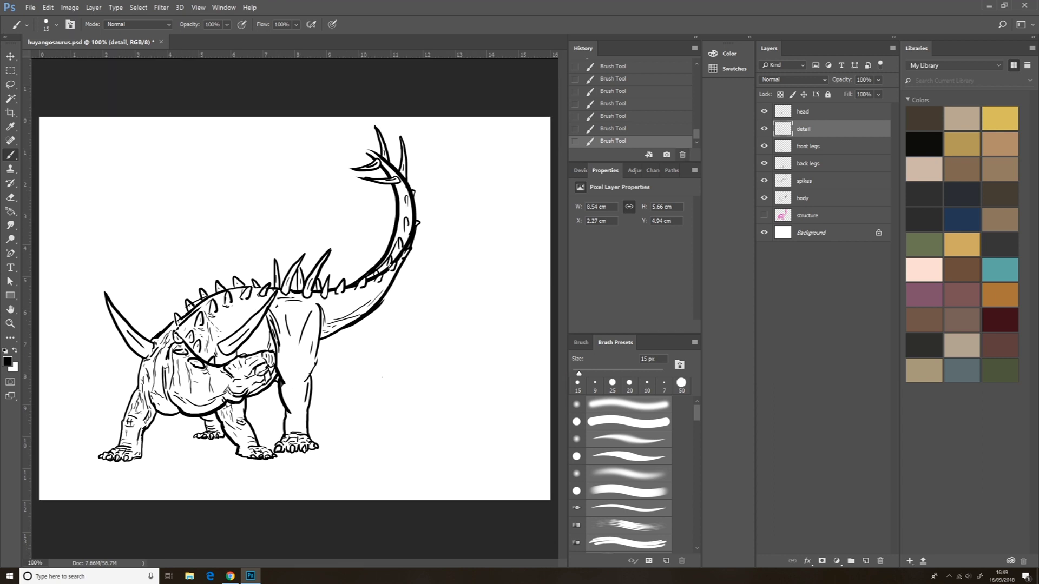
# Delete the detail layer, add a blank layer named detail in its place, and save
pyautogui.press('Delete')
pyautogui.hotkey('ctrl', 'shift', 'n')
pyautogui.write('detail')
pyautogui.press('Return')
pyautogui.hotkey('ctrl', 's')
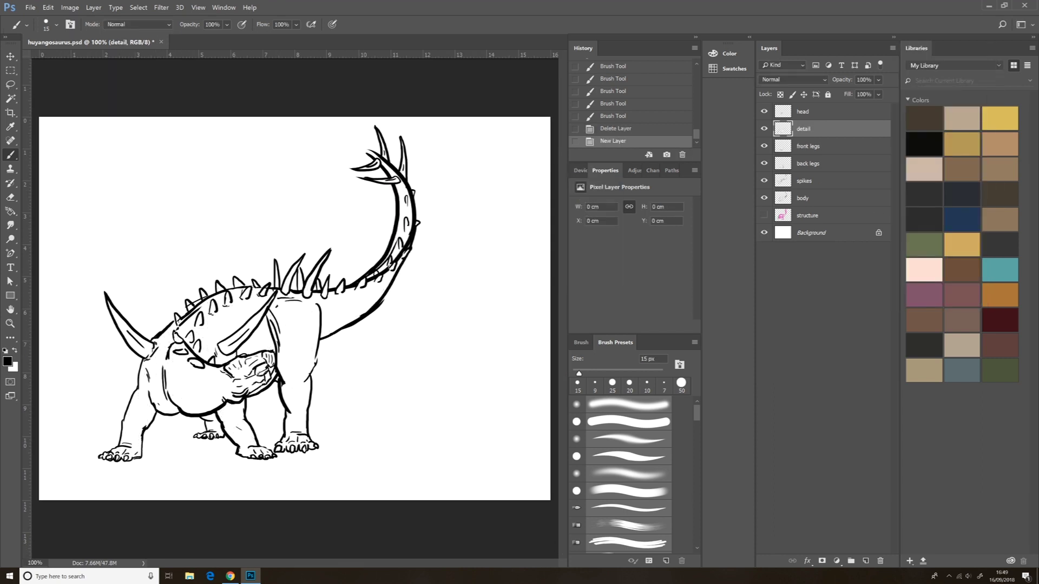
# Ink short creases along the front and rear edges of the large thigh on the blank detail layer
pyautogui.hotkey('ctrl', '-')
pyautogui.hotkey('ctrl', '+')
pyautogui.hotkey('ctrl', '+')
pyautogui.hotkey('ctrl', '+')
pyautogui.moveTo(379, 289); pyautogui.dragTo(373, 362)
pyautogui.moveTo(265, 319); pyautogui.dragTo(282, 438)
pyautogui.moveTo(352, 314); pyautogui.dragTo(349, 417)
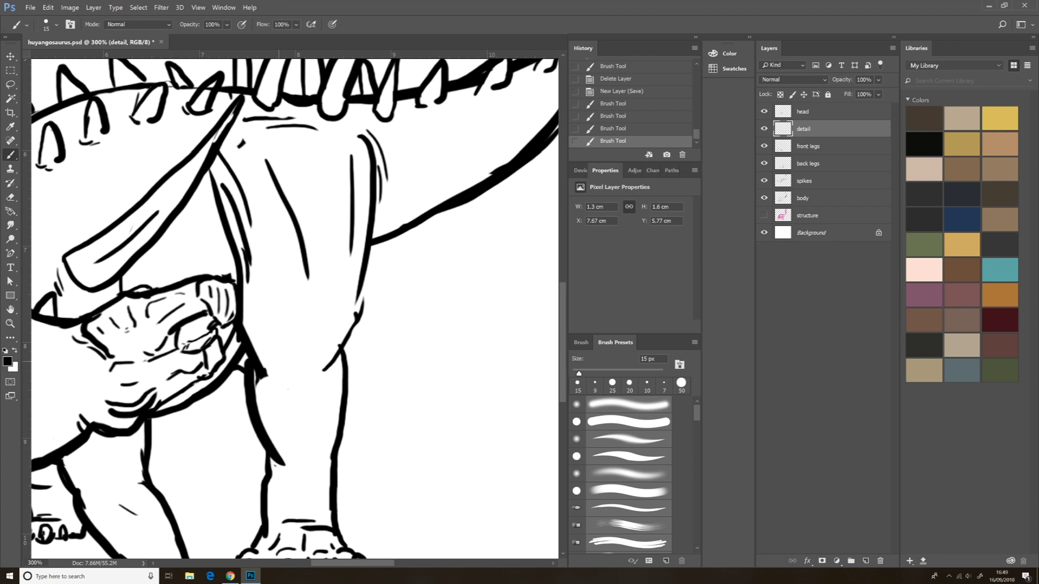
# Ink wrinkles and a kneecap shape across the knee of the large hind leg
pyautogui.moveTo(282, 357); pyautogui.dragTo(272, 385)
pyautogui.moveTo(317, 363)
pyautogui.mouseDown()
pyautogui.moveTo(303, 387)
pyautogui.moveTo(284, 394)
pyautogui.mouseUp()
pyautogui.moveTo(310, 392); pyautogui.dragTo(292, 396)
# Ink knee wrinkles and short creases on both front legs on the detail layer, and save
pyautogui.moveTo(135, 298); pyautogui.dragTo(540, 188)
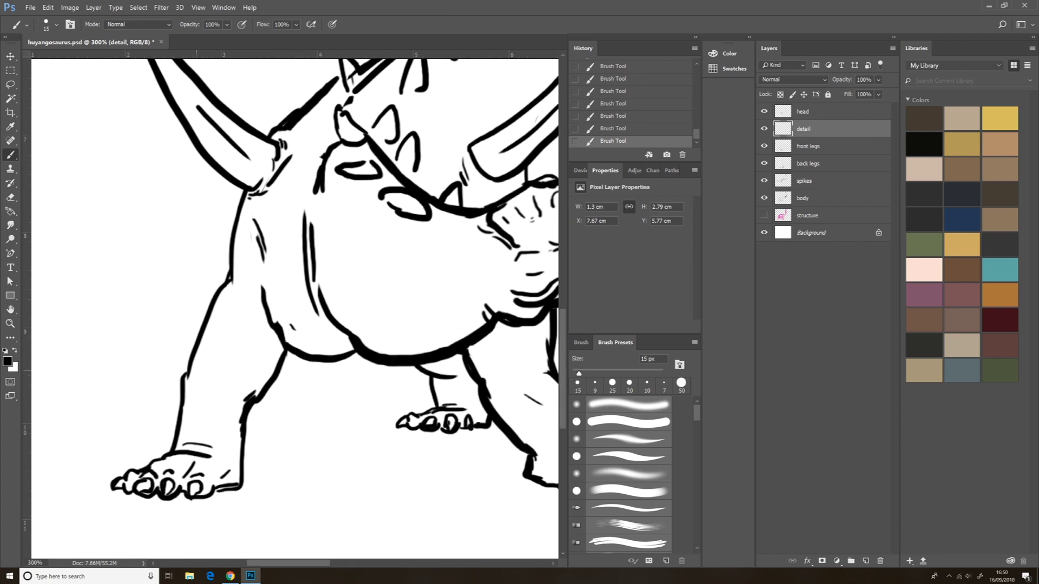
pyautogui.moveTo(216, 369); pyautogui.dragTo(194, 377)
pyautogui.moveTo(201, 378); pyautogui.dragTo(198, 394)
pyautogui.moveTo(274, 350); pyautogui.dragTo(254, 382)
pyautogui.moveTo(379, 270); pyautogui.dragTo(146, 271)
pyautogui.moveTo(274, 390); pyautogui.dragTo(262, 413)
pyautogui.moveTo(284, 354); pyautogui.dragTo(306, 379)
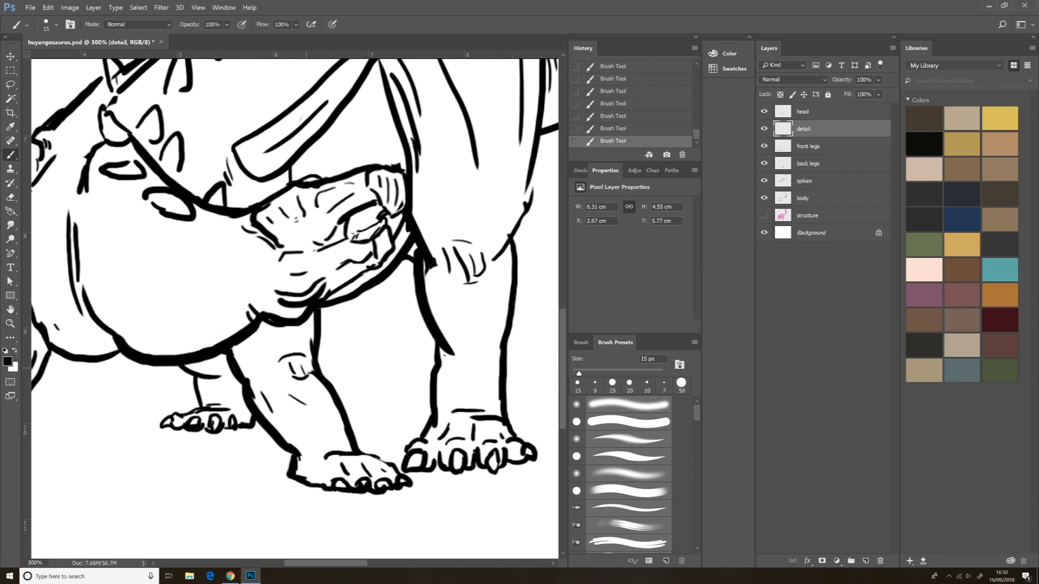
pyautogui.hotkey('ctrl', 's')
# Ink fold lines along the lower chest and belly and short creases in the neck behind the head
pyautogui.moveTo(325, 563); pyautogui.dragTo(306, 564)
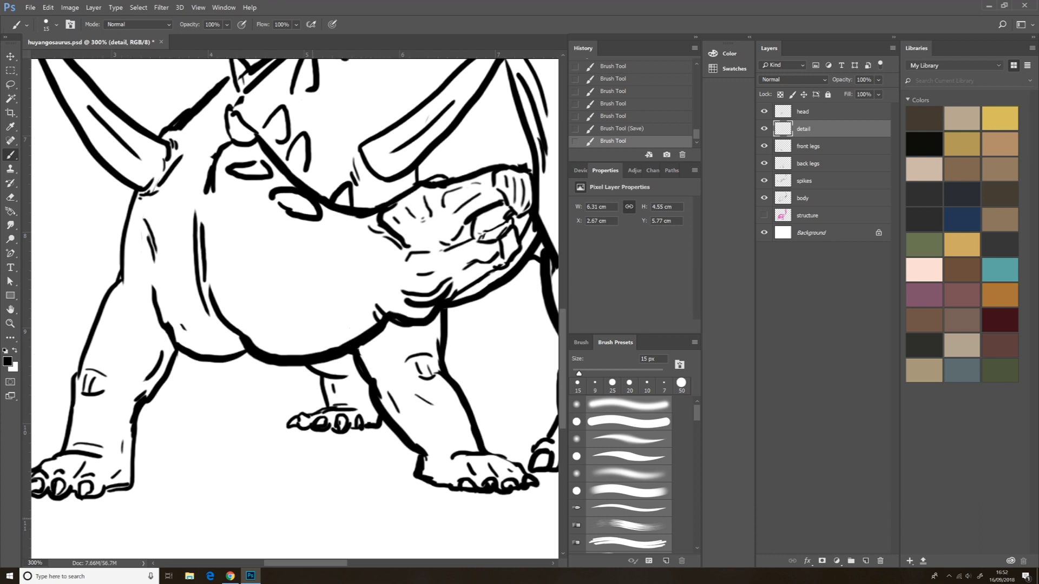
pyautogui.moveTo(194, 288); pyautogui.dragTo(209, 330)
pyautogui.moveTo(200, 288); pyautogui.dragTo(223, 336)
pyautogui.moveTo(387, 286); pyautogui.dragTo(395, 303)
pyautogui.moveTo(398, 273)
pyautogui.mouseDown()
pyautogui.moveTo(398, 293)
pyautogui.moveTo(272, 315)
pyautogui.mouseUp()
pyautogui.moveTo(217, 281); pyautogui.dragTo(273, 317)
pyautogui.moveTo(327, 223)
pyautogui.mouseDown()
pyautogui.moveTo(318, 230)
pyautogui.moveTo(395, 265)
pyautogui.mouseUp()
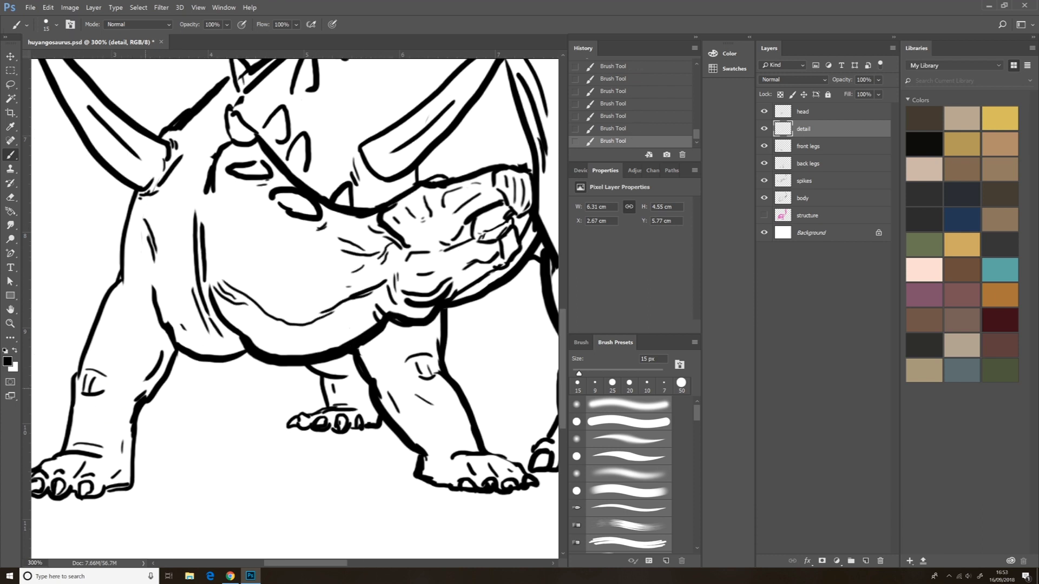
# Ink short creases on the flank between the large shoulder spike and the front of the thigh
pyautogui.scroll(5, 295, 309)
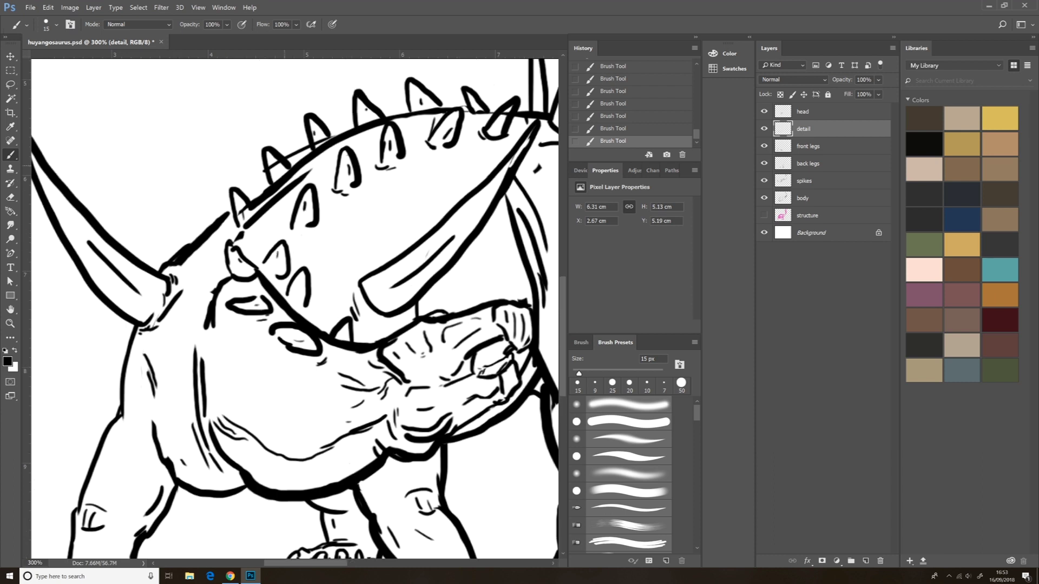
pyautogui.hscroll(6, 181, 282)
pyautogui.moveTo(320, 218); pyautogui.dragTo(342, 275)
pyautogui.moveTo(307, 224); pyautogui.dragTo(323, 294)
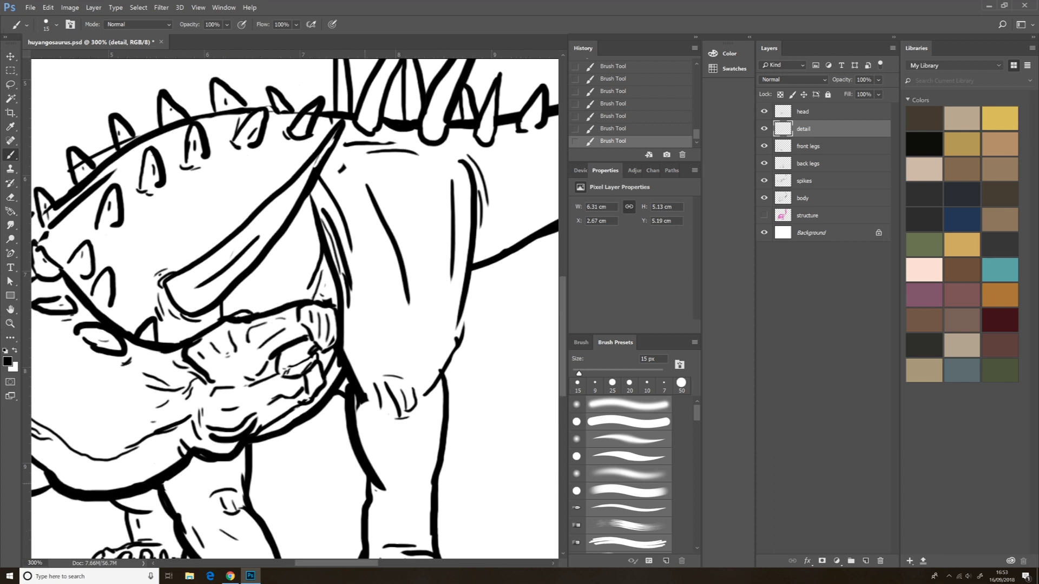
# Ink a fold line with short creases along the underside of the tail base
pyautogui.hscroll(6, 314, 298)
pyautogui.scroll(4, 314, 297)
pyautogui.moveTo(228, 407); pyautogui.dragTo(350, 353)
pyautogui.moveTo(334, 374); pyautogui.dragTo(365, 356)
# Ink two long curved motion lines outside the raised tail, add a short detail stroke, and save
pyautogui.scroll(4, 346, 325)
pyautogui.moveTo(437, 125)
pyautogui.mouseDown()
pyautogui.moveTo(449, 130)
pyautogui.moveTo(438, 182)
pyautogui.mouseUp()
pyautogui.hotkey('ctrl', '-')
pyautogui.hotkey('ctrl', '-')
pyautogui.hotkey('ctrl', '-')
pyautogui.hotkey('ctrl', '+')
pyautogui.moveTo(422, 165); pyautogui.dragTo(445, 240)
pyautogui.hotkey('ctrl', 's')
pyautogui.hotkey('ctrl', '+')
pyautogui.hotkey('ctrl', '+')
pyautogui.moveTo(275, 220); pyautogui.dragTo(278, 244)
pyautogui.hotkey('ctrl', '-')
pyautogui.hotkey('ctrl', '-')
pyautogui.hotkey('ctrl', 's')
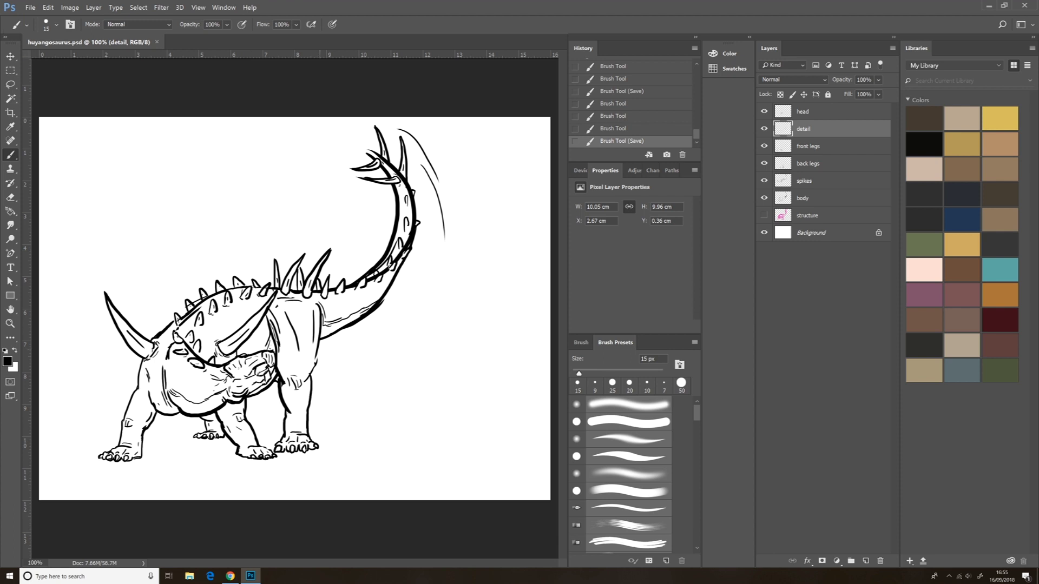
# Ink a long crease down the lower hind leg and short creases across the hind foot above the toes
pyautogui.hotkey('ctrl', '+')
pyautogui.hotkey('ctrl', '+')
pyautogui.scroll(-3, 295, 309)
pyautogui.moveTo(332, 381); pyautogui.dragTo(329, 423)
pyautogui.moveTo(279, 531); pyautogui.dragTo(299, 534)
pyautogui.moveTo(280, 525); pyautogui.dragTo(299, 529)
pyautogui.moveTo(306, 533); pyautogui.dragTo(342, 536)
pyautogui.moveTo(258, 538); pyautogui.dragTo(277, 525)
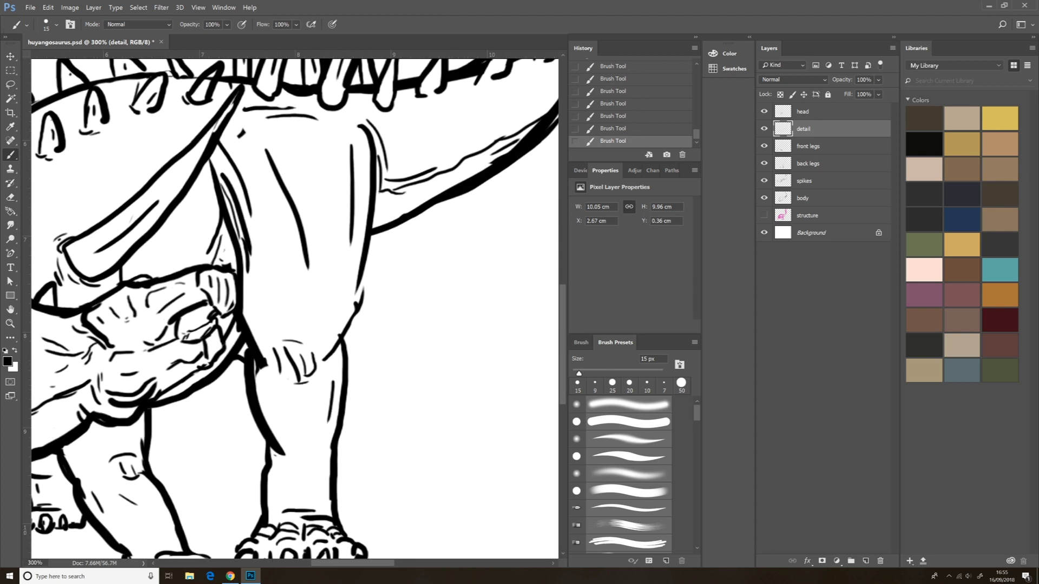
# Ink short creases across both front feet above the toes
pyautogui.scroll(-2, 295, 309)
pyautogui.moveTo(173, 496); pyautogui.dragTo(187, 493)
pyautogui.moveTo(194, 496)
pyautogui.mouseDown()
pyautogui.moveTo(209, 502)
pyautogui.moveTo(171, 507)
pyautogui.mouseUp()
pyautogui.moveTo(136, 495); pyautogui.dragTo(193, 494)
pyautogui.hscroll(-10, 295, 309)
pyautogui.moveTo(142, 499)
pyautogui.mouseDown()
pyautogui.moveTo(160, 495)
pyautogui.moveTo(163, 473)
pyautogui.mouseUp()
# Ink creases where the front leg meets the chest and small wrinkles on the far hind leg
pyautogui.moveTo(228, 320); pyautogui.dragTo(229, 346)
pyautogui.moveTo(225, 347); pyautogui.dragTo(240, 364)
pyautogui.moveTo(418, 394); pyautogui.dragTo(423, 405)
pyautogui.moveTo(404, 399); pyautogui.dragTo(414, 405)
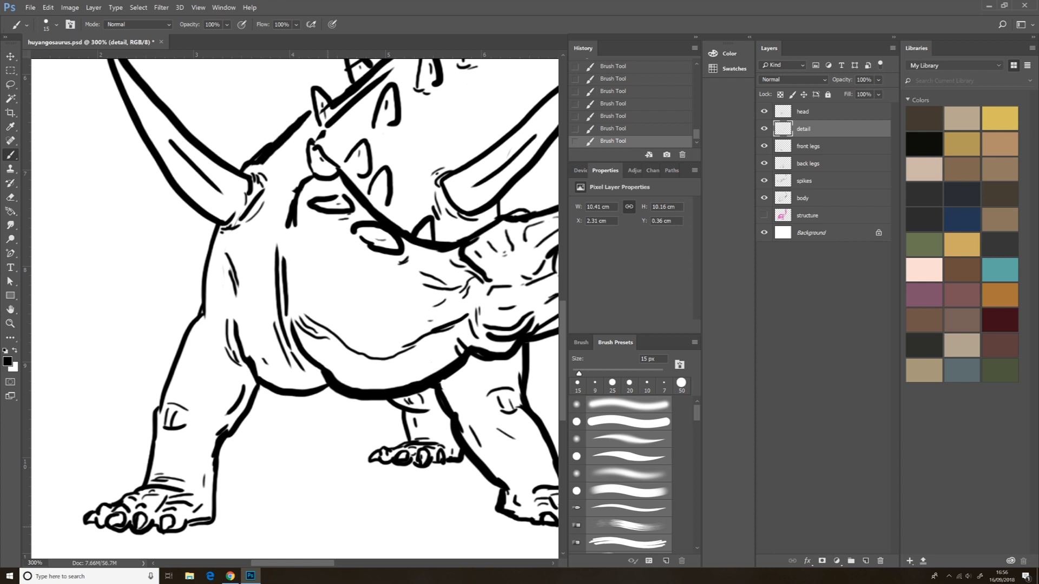
# Reduce the brush to 10 px and ink the eye with its pupil, lids and surrounding wrinkles
pyautogui.moveTo(307, 564); pyautogui.dragTo(356, 563)
pyautogui.moveTo(563, 360); pyautogui.dragTo(563, 340)
pyautogui.press('[')
pyautogui.hotkey('ctrl', '+')
pyautogui.hotkey('ctrl', '+')
pyautogui.hotkey('ctrl', '+')
pyautogui.moveTo(340, 563); pyautogui.dragTo(317, 564)
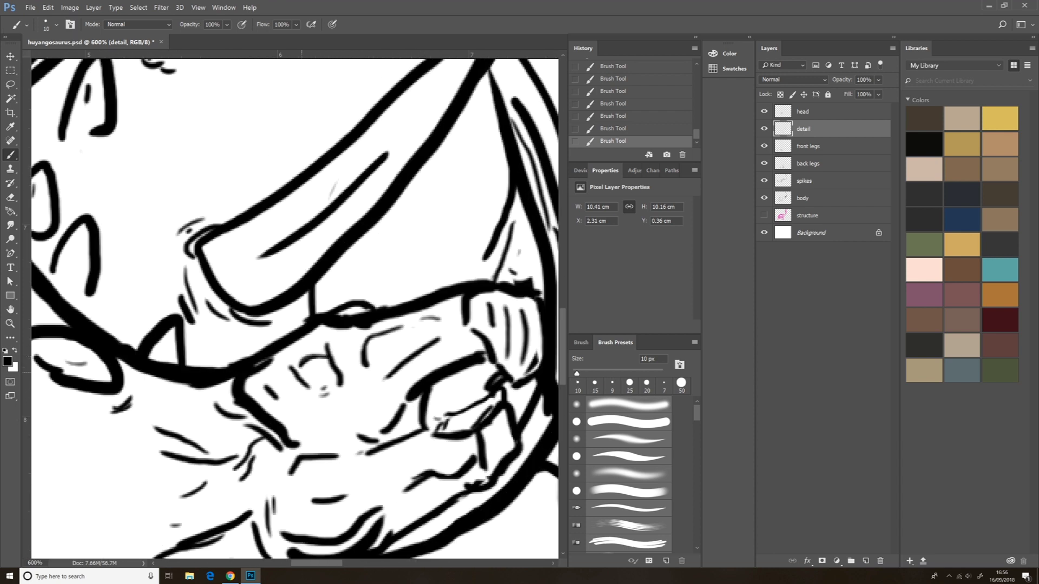
pyautogui.moveTo(299, 355); pyautogui.dragTo(329, 362)
pyautogui.moveTo(301, 368); pyautogui.dragTo(331, 377)
pyautogui.moveTo(292, 349); pyautogui.dragTo(312, 360)
pyautogui.moveTo(309, 377)
pyautogui.mouseDown()
pyautogui.moveTo(334, 385)
pyautogui.moveTo(319, 369)
pyautogui.moveTo(325, 355)
pyautogui.mouseUp()
pyautogui.moveTo(333, 347); pyautogui.dragTo(341, 364)
# Ink short creases at the corner of the mouth and along the jaw, and save
pyautogui.moveTo(413, 409); pyautogui.dragTo(405, 430)
pyautogui.moveTo(399, 425); pyautogui.dragTo(391, 436)
pyautogui.moveTo(319, 438); pyautogui.dragTo(360, 450)
pyautogui.hotkey('ctrl', 's')
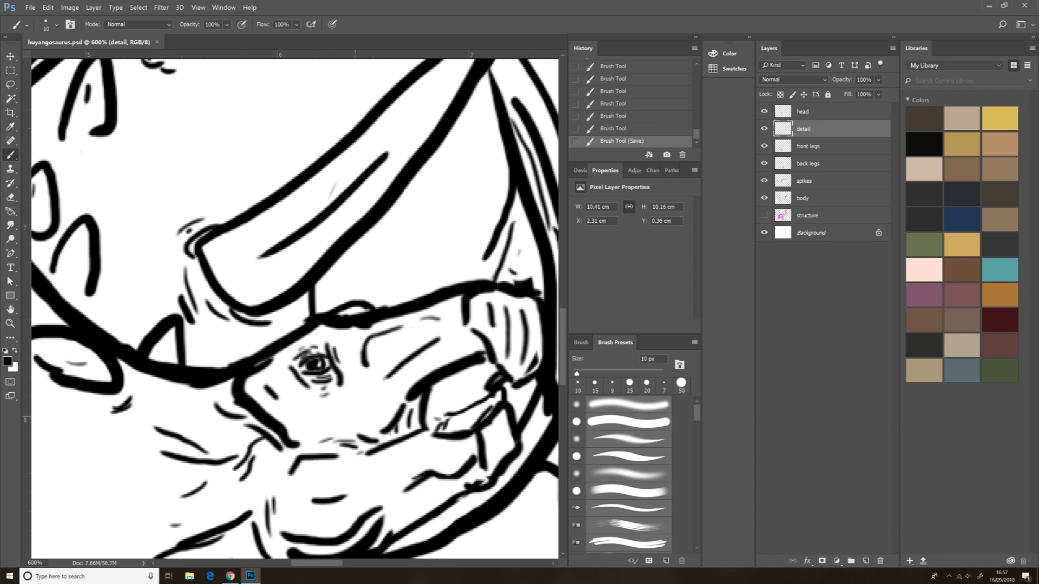
# Ink fine skin creases over the shoulder, the upper back and the flank between the plates
pyautogui.hotkey('ctrl', '-')
pyautogui.hotkey('ctrl', '-')
pyautogui.hotkey('ctrl', '-')
pyautogui.hotkey('ctrl', '-')
pyautogui.hotkey('ctrl', '-')
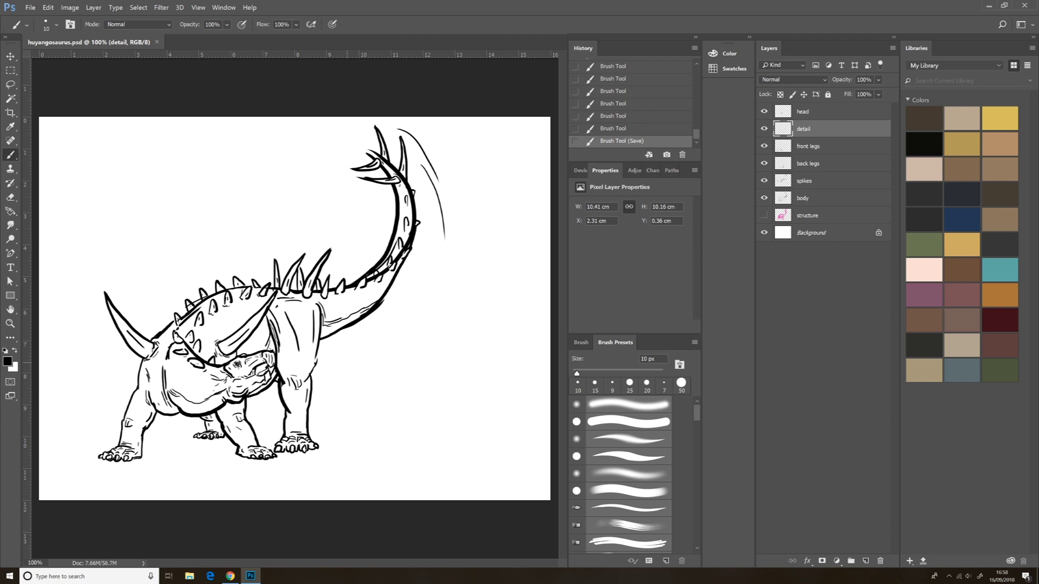
pyautogui.moveTo(254, 293); pyautogui.dragTo(259, 300)
pyautogui.moveTo(257, 294); pyautogui.dragTo(259, 302)
pyautogui.moveTo(255, 292); pyautogui.dragTo(261, 303)
pyautogui.moveTo(163, 329); pyautogui.dragTo(174, 343)
pyautogui.moveTo(159, 341); pyautogui.dragTo(165, 361)
pyautogui.moveTo(199, 327); pyautogui.dragTo(202, 339)
pyautogui.moveTo(201, 345); pyautogui.dragTo(206, 360)
pyautogui.moveTo(208, 319)
pyautogui.mouseDown()
pyautogui.moveTo(213, 344)
pyautogui.moveTo(222, 319)
pyautogui.mouseUp()
pyautogui.moveTo(236, 293)
pyautogui.mouseDown()
pyautogui.moveTo(244, 320)
pyautogui.moveTo(269, 344)
pyautogui.mouseUp()
# Ink fine creases on the tail base, neck, flank and lower hind leg
pyautogui.moveTo(331, 314); pyautogui.dragTo(343, 309)
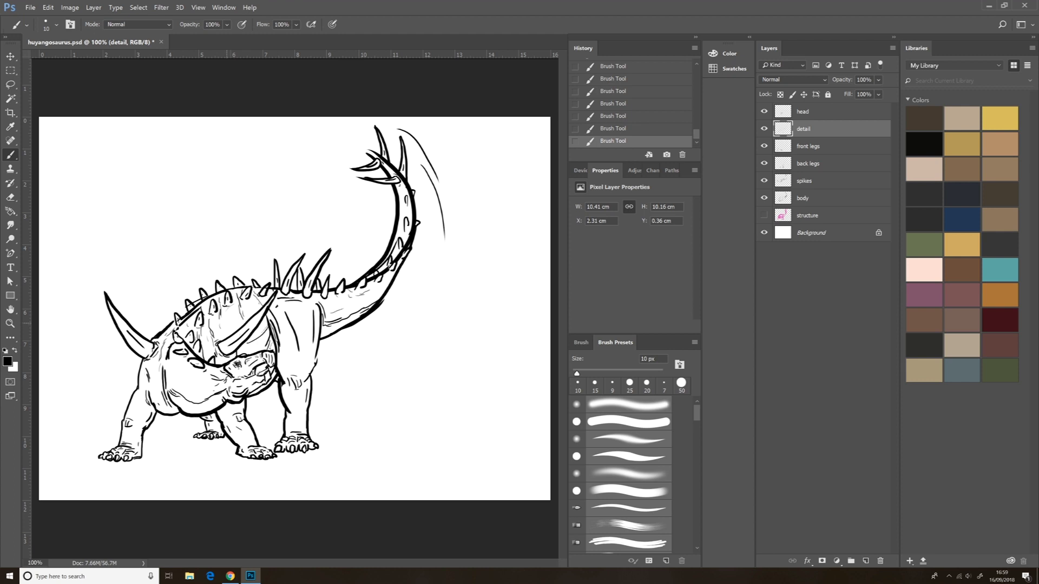
pyautogui.moveTo(188, 361); pyautogui.dragTo(184, 381)
pyautogui.moveTo(230, 312); pyautogui.dragTo(224, 332)
pyautogui.moveTo(317, 297); pyautogui.dragTo(329, 307)
pyautogui.moveTo(327, 307); pyautogui.dragTo(344, 311)
pyautogui.moveTo(286, 378); pyautogui.dragTo(284, 399)
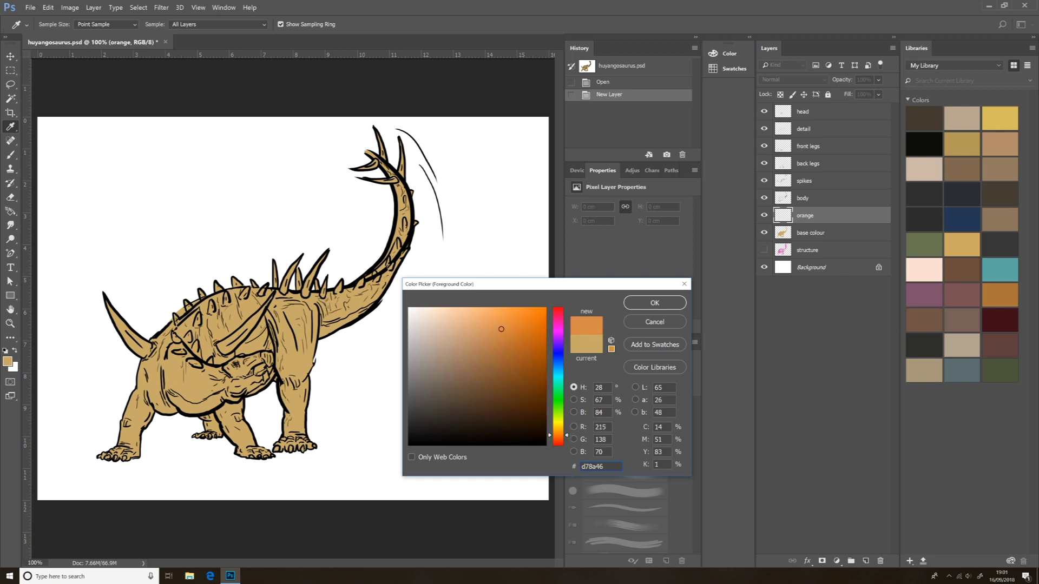
# Set the foreground colour to orange, choose a soft 40 px brush, and undo a trial stroke on the flank
pyautogui.press('Return')
pyautogui.press('b')
pyautogui.click(56, 25)
pyautogui.doubleClick(108, 102)
pyautogui.moveTo(211, 327); pyautogui.dragTo(222, 332)
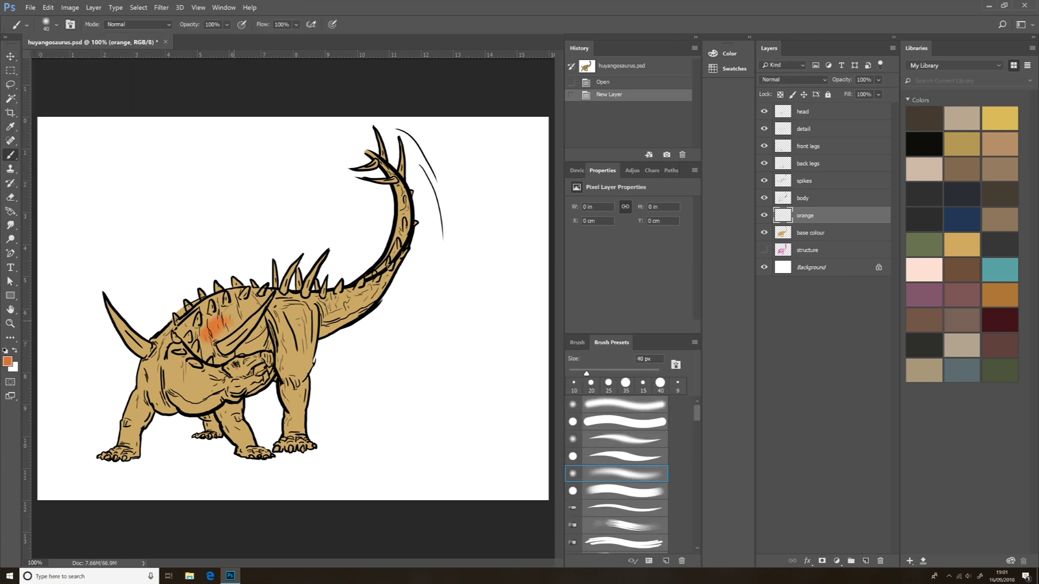
pyautogui.hotkey('ctrl', 'z')
# Paint orange over the shoulder beside the far shoulder spike, then reduce the brush to 20 px and extend it along the neck
pyautogui.scroll(2, 128, 380)
pyautogui.moveTo(254, 211)
pyautogui.mouseDown()
pyautogui.moveTo(222, 254)
pyautogui.moveTo(262, 287)
pyautogui.moveTo(216, 292)
pyautogui.mouseUp()
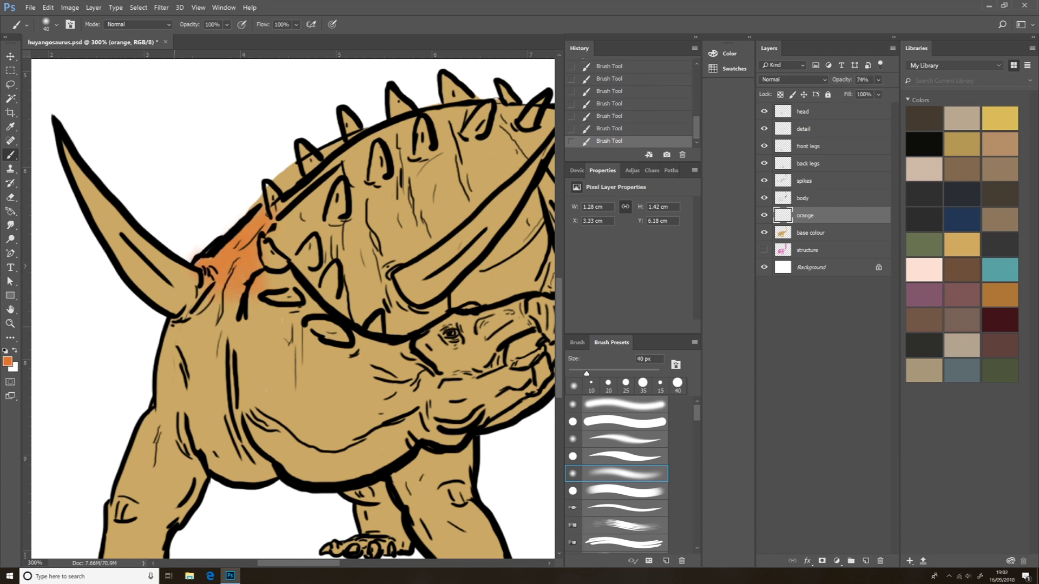
pyautogui.press('[')
pyautogui.press('[')
pyautogui.press('[')
pyautogui.press('[')
pyautogui.press('[')
pyautogui.moveTo(179, 330)
pyautogui.mouseDown()
pyautogui.moveTo(235, 311)
pyautogui.moveTo(238, 295)
pyautogui.mouseUp()
pyautogui.scroll(1, 238, 295)
pyautogui.moveTo(178, 352)
pyautogui.mouseDown()
pyautogui.moveTo(278, 285)
pyautogui.moveTo(325, 317)
pyautogui.mouseUp()
pyautogui.moveTo(401, 357)
pyautogui.mouseDown()
pyautogui.moveTo(421, 378)
pyautogui.moveTo(346, 405)
pyautogui.mouseUp()
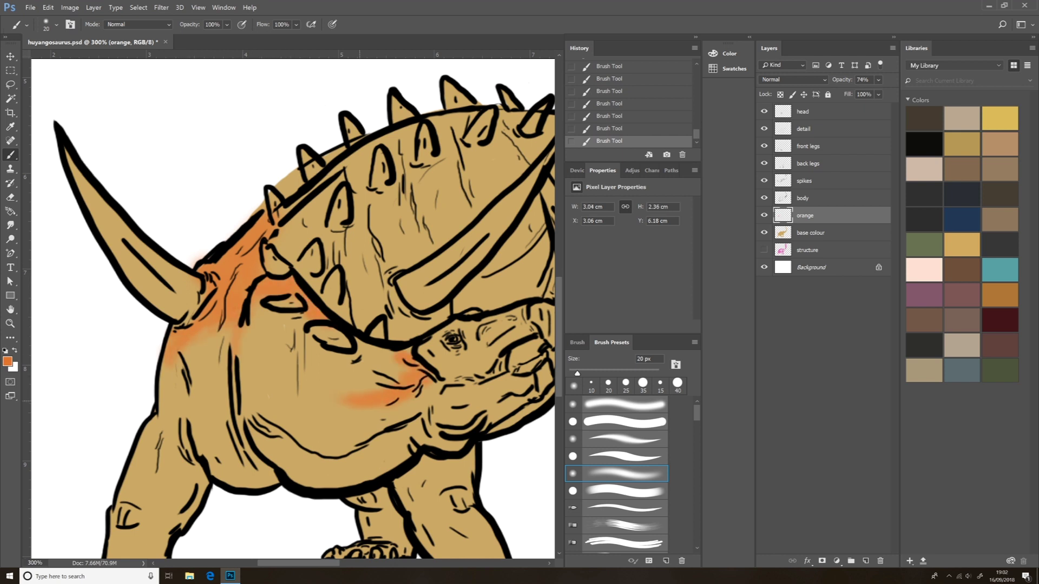
# Fill the upper neck and chest with orange around the plates, fading it into the tan underside
pyautogui.moveTo(237, 331); pyautogui.dragTo(252, 383)
pyautogui.moveTo(200, 331); pyautogui.dragTo(229, 335)
pyautogui.moveTo(254, 302); pyautogui.dragTo(263, 328)
pyautogui.moveTo(194, 297); pyautogui.dragTo(203, 305)
pyautogui.moveTo(254, 323)
pyautogui.mouseDown()
pyautogui.moveTo(268, 372)
pyautogui.moveTo(400, 373)
pyautogui.moveTo(359, 347)
pyautogui.moveTo(336, 365)
pyautogui.moveTo(268, 320)
pyautogui.moveTo(303, 365)
pyautogui.mouseUp()
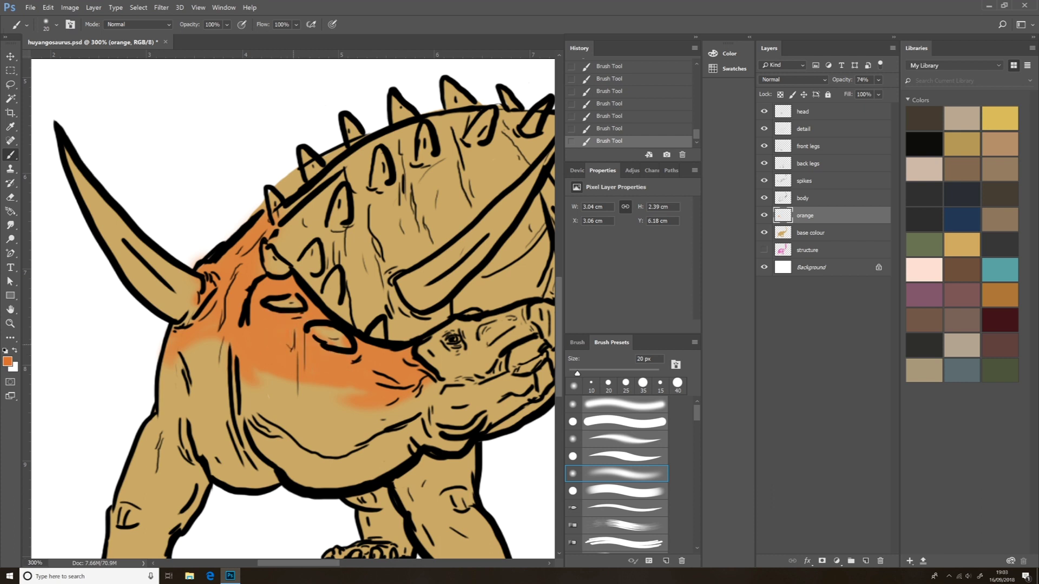
pyautogui.moveTo(211, 349)
pyautogui.mouseDown()
pyautogui.moveTo(161, 341)
pyautogui.moveTo(206, 357)
pyautogui.moveTo(179, 401)
pyautogui.mouseUp()
pyautogui.moveTo(260, 376); pyautogui.dragTo(416, 401)
# Shade the outer side of the front leg below the far shoulder spike with orange
pyautogui.scroll(-2, 379, 406)
pyautogui.moveTo(111, 479)
pyautogui.mouseDown()
pyautogui.moveTo(114, 430)
pyautogui.moveTo(154, 333)
pyautogui.mouseUp()
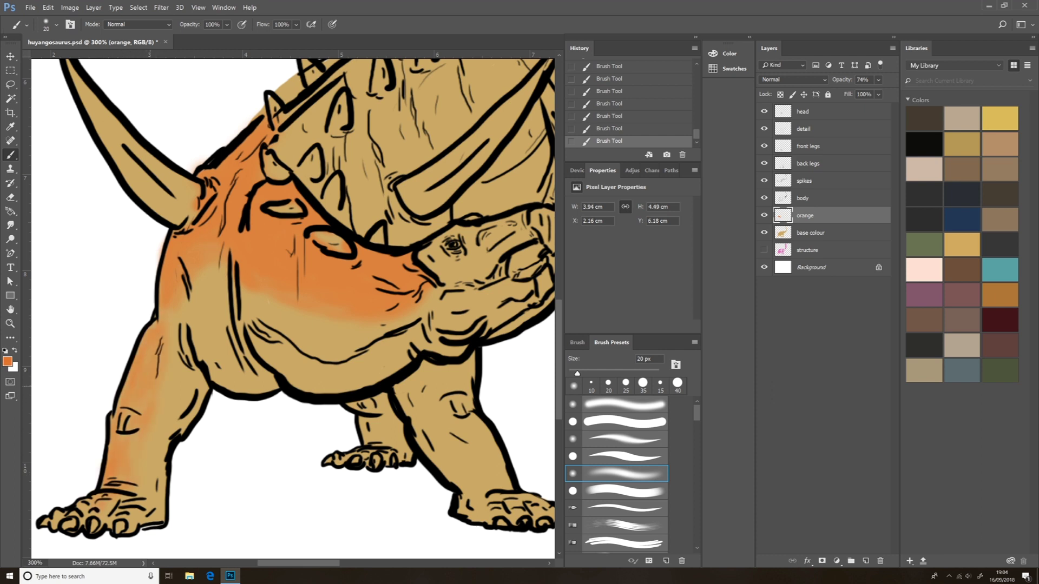
pyautogui.moveTo(171, 327); pyautogui.dragTo(168, 298)
# Paint orange down the front leg below the head, over its foot, and on the far hind leg
pyautogui.hscroll(3, 292, 303)
pyautogui.moveTo(295, 373); pyautogui.dragTo(341, 481)
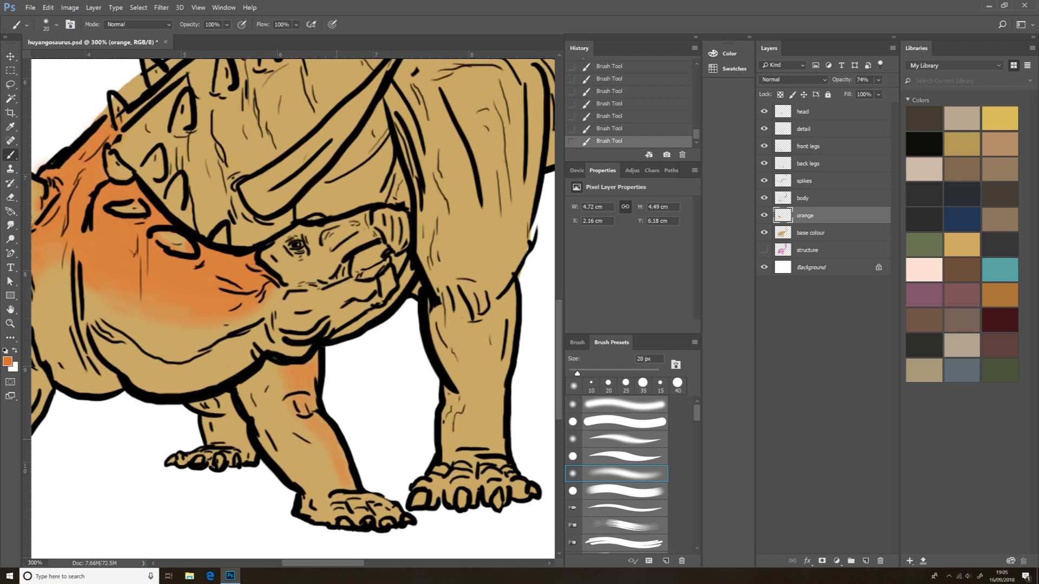
pyautogui.moveTo(320, 444); pyautogui.dragTo(335, 482)
pyautogui.moveTo(268, 366); pyautogui.dragTo(279, 393)
pyautogui.moveTo(314, 448); pyautogui.dragTo(320, 457)
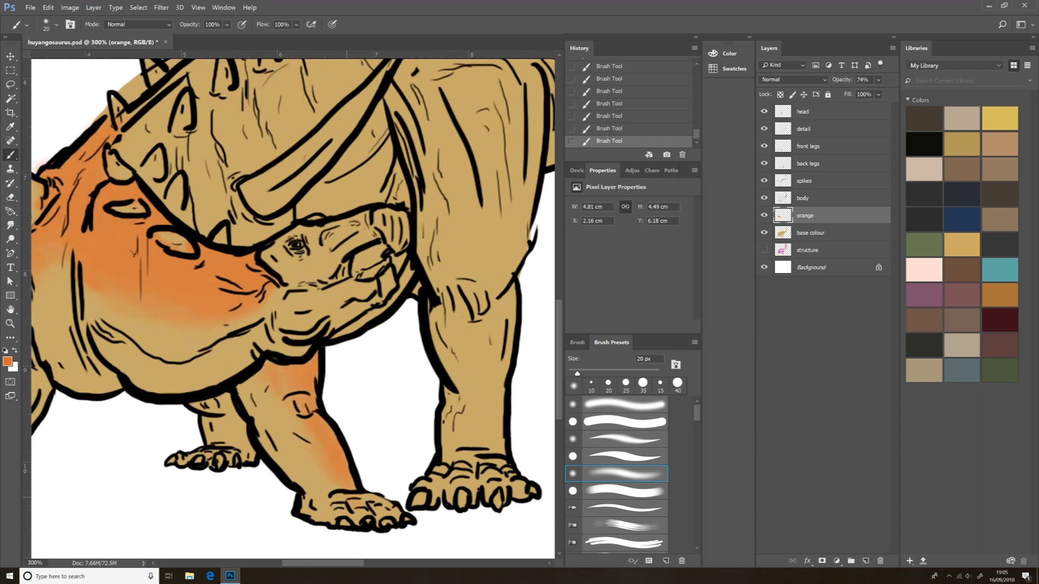
pyautogui.moveTo(355, 495); pyautogui.dragTo(390, 513)
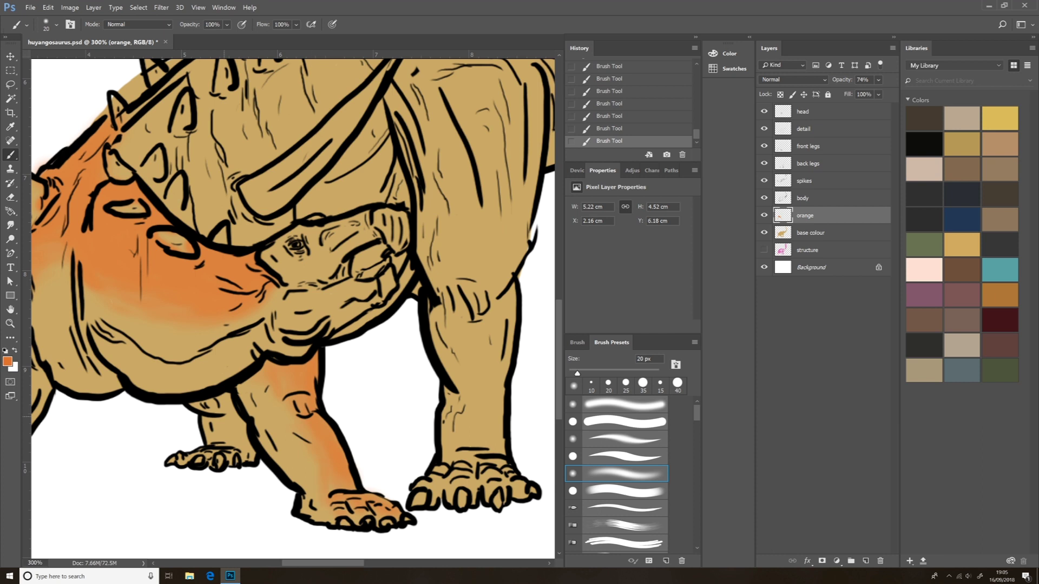
pyautogui.moveTo(193, 406)
pyautogui.mouseDown()
pyautogui.moveTo(220, 403)
pyautogui.moveTo(233, 444)
pyautogui.mouseUp()
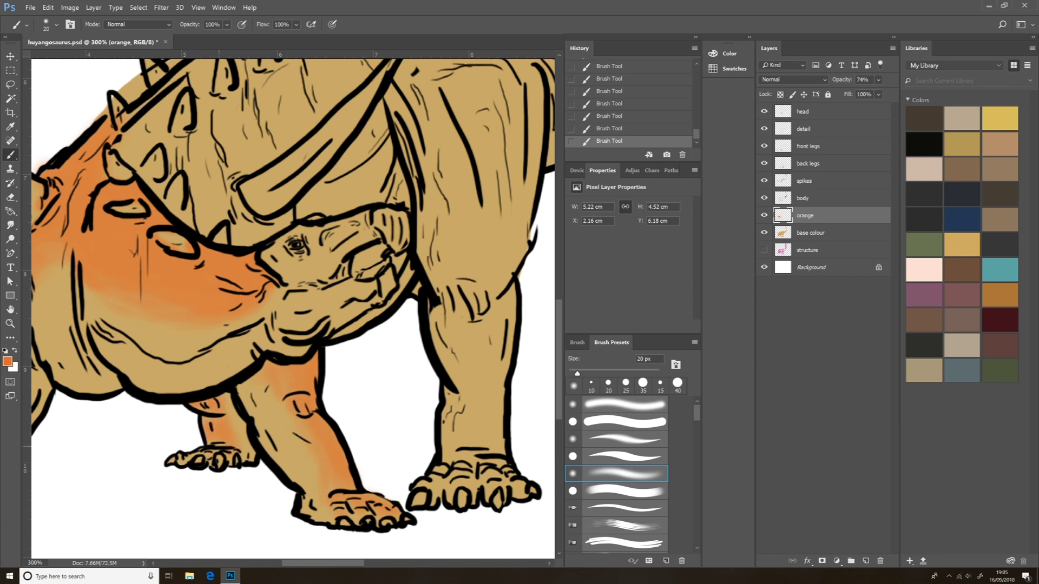
# Reduce the brush to 15 px, paint the head, snout and jaw orange while leaving the beak tan, and save
pyautogui.press('[')
pyautogui.press('[')
pyautogui.press(']')
pyautogui.press(']')
pyautogui.moveTo(266, 253)
pyautogui.mouseDown()
pyautogui.moveTo(281, 266)
pyautogui.moveTo(292, 238)
pyautogui.moveTo(352, 246)
pyautogui.mouseUp()
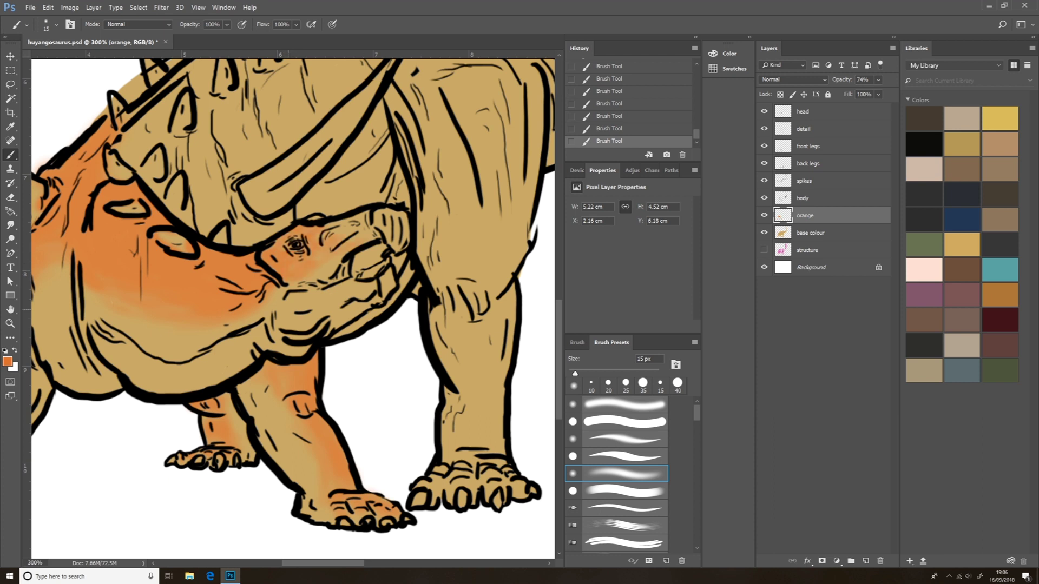
pyautogui.moveTo(297, 297)
pyautogui.mouseDown()
pyautogui.moveTo(280, 324)
pyautogui.moveTo(366, 291)
pyautogui.mouseUp()
pyautogui.moveTo(322, 234); pyautogui.dragTo(362, 218)
pyautogui.moveTo(327, 266); pyautogui.dragTo(332, 272)
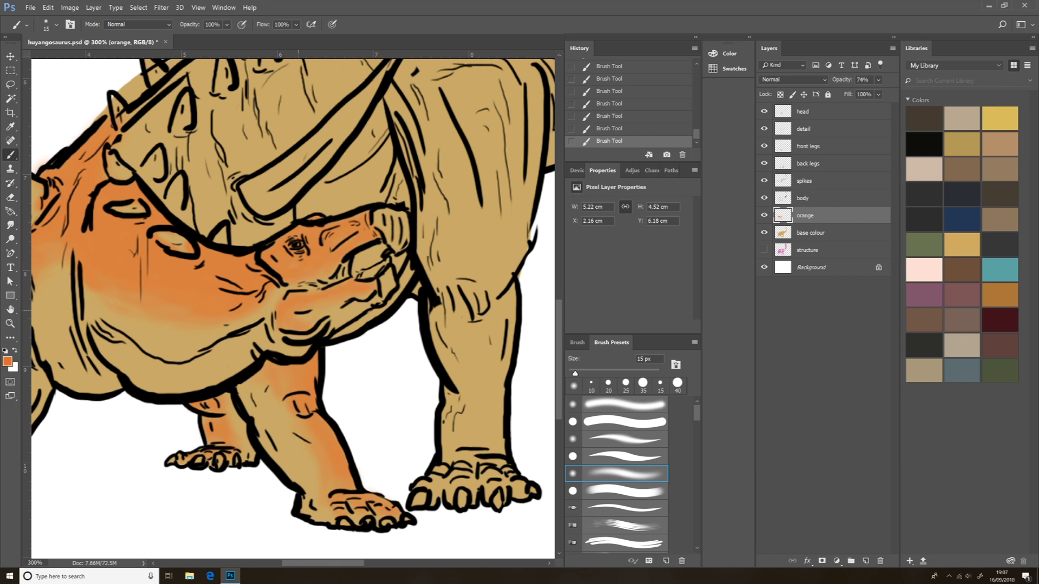
pyautogui.hotkey('ctrl', 's')
# Paint the back and flank orange around the plates and the near shoulder spike, enlarging the brush to 25 px
pyautogui.moveTo(178, 222)
pyautogui.mouseDown()
pyautogui.moveTo(181, 205)
pyautogui.moveTo(116, 111)
pyautogui.moveTo(162, 181)
pyautogui.moveTo(227, 155)
pyautogui.moveTo(201, 189)
pyautogui.mouseUp()
pyautogui.scroll(4, 292, 308)
pyautogui.moveTo(265, 147); pyautogui.dragTo(314, 134)
pyautogui.moveTo(208, 260)
pyautogui.mouseDown()
pyautogui.moveTo(187, 325)
pyautogui.moveTo(241, 230)
pyautogui.mouseUp()
pyautogui.press('h')
pyautogui.click(292, 270)
pyautogui.press(']')
pyautogui.moveTo(163, 268)
pyautogui.mouseDown()
pyautogui.moveTo(184, 221)
pyautogui.moveTo(403, 140)
pyautogui.moveTo(265, 206)
pyautogui.mouseUp()
pyautogui.moveTo(325, 187)
pyautogui.mouseDown()
pyautogui.moveTo(238, 251)
pyautogui.moveTo(352, 178)
pyautogui.moveTo(205, 319)
pyautogui.moveTo(219, 309)
pyautogui.moveTo(252, 323)
pyautogui.moveTo(214, 338)
pyautogui.mouseUp()
pyautogui.moveTo(378, 232)
pyautogui.mouseDown()
pyautogui.moveTo(335, 295)
pyautogui.moveTo(379, 270)
pyautogui.moveTo(395, 200)
pyautogui.moveTo(433, 146)
pyautogui.mouseUp()
pyautogui.moveTo(417, 209); pyautogui.dragTo(412, 230)
# Paint orange across the hip and the top of the large hind leg's thigh
pyautogui.scroll(-2, 411, 230)
pyautogui.scroll(1, 292, 309)
pyautogui.hscroll(3, 292, 308)
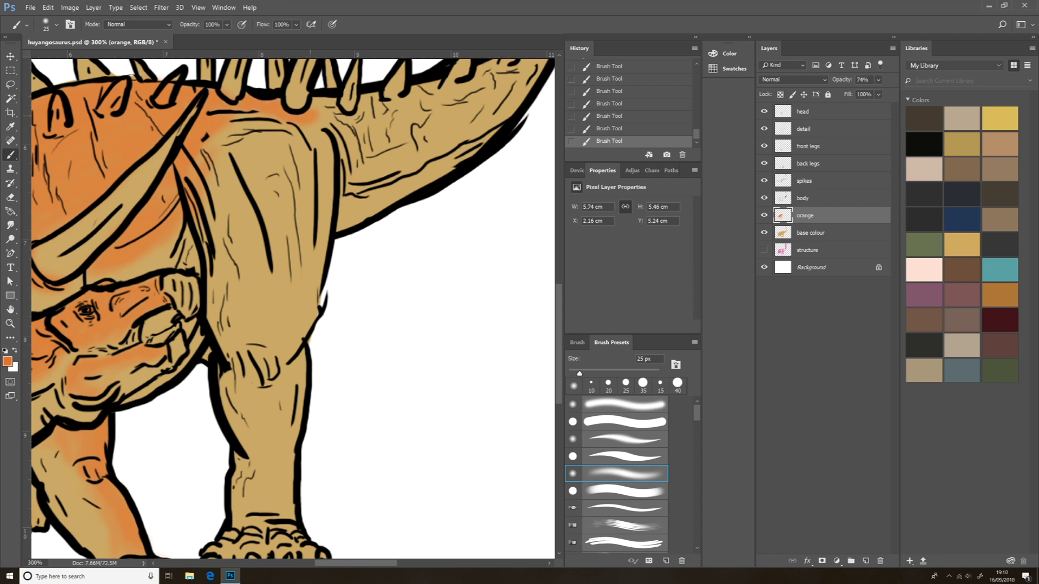
pyautogui.moveTo(319, 102); pyautogui.dragTo(322, 138)
pyautogui.moveTo(243, 127)
pyautogui.mouseDown()
pyautogui.moveTo(205, 157)
pyautogui.moveTo(247, 127)
pyautogui.mouseUp()
pyautogui.moveTo(217, 160); pyautogui.dragTo(322, 127)
pyautogui.moveTo(325, 144)
pyautogui.mouseDown()
pyautogui.moveTo(327, 171)
pyautogui.moveTo(216, 179)
pyautogui.mouseUp()
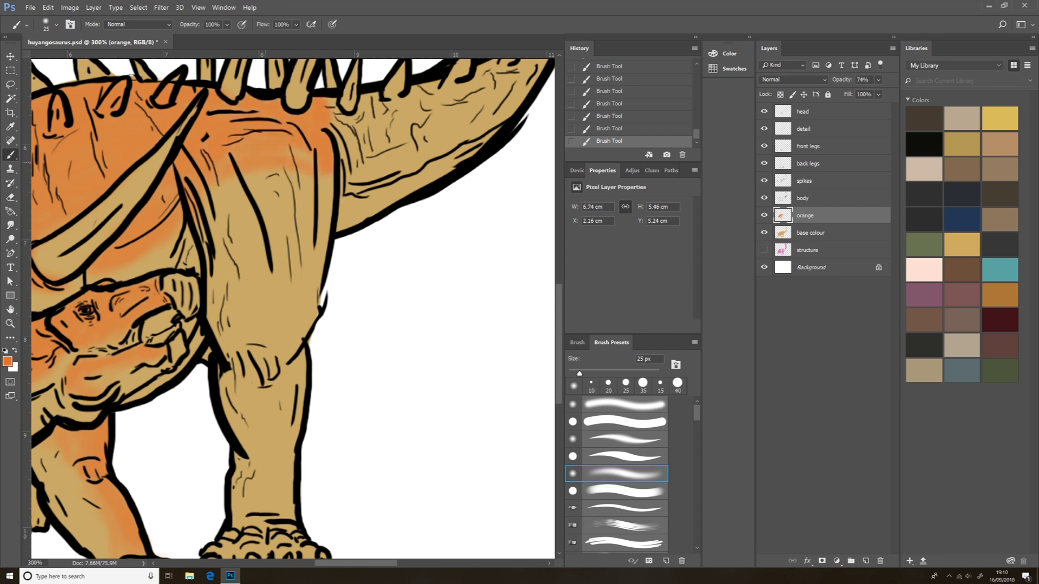
pyautogui.moveTo(284, 151); pyautogui.dragTo(311, 165)
# Extend the orange down both edges and the middle of the thigh to the knee
pyautogui.moveTo(214, 211)
pyautogui.mouseDown()
pyautogui.moveTo(322, 195)
pyautogui.moveTo(292, 304)
pyautogui.mouseUp()
pyautogui.moveTo(215, 220); pyautogui.dragTo(220, 257)
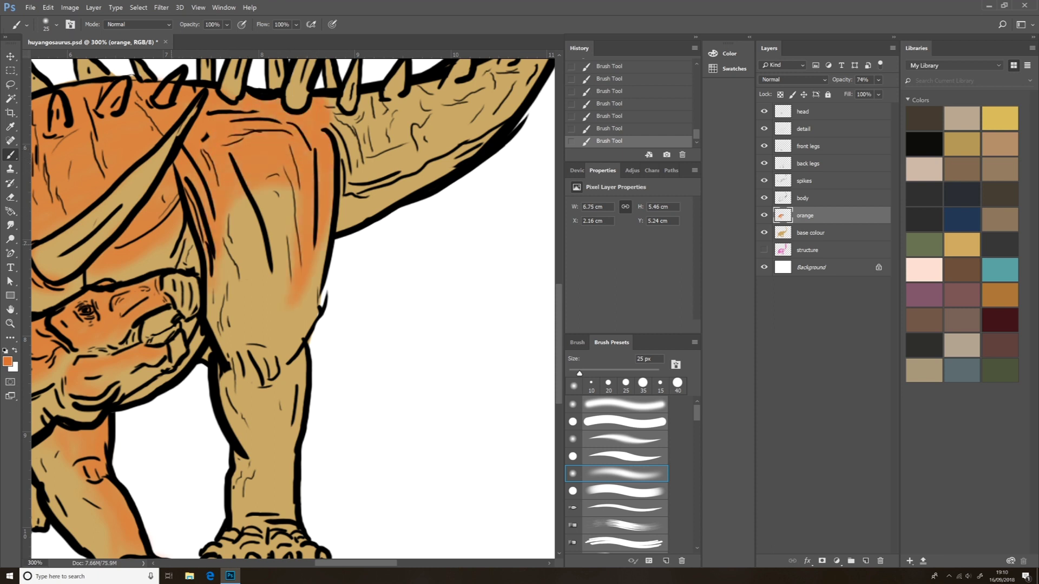
pyautogui.moveTo(177, 222); pyautogui.dragTo(192, 245)
pyautogui.moveTo(271, 189); pyautogui.dragTo(233, 352)
pyautogui.moveTo(276, 314)
pyautogui.mouseDown()
pyautogui.moveTo(260, 217)
pyautogui.moveTo(265, 357)
pyautogui.mouseUp()
# Paint the lower part of the large hind leg and its foot orange, leaving the claws tan
pyautogui.scroll(-3, 287, 303)
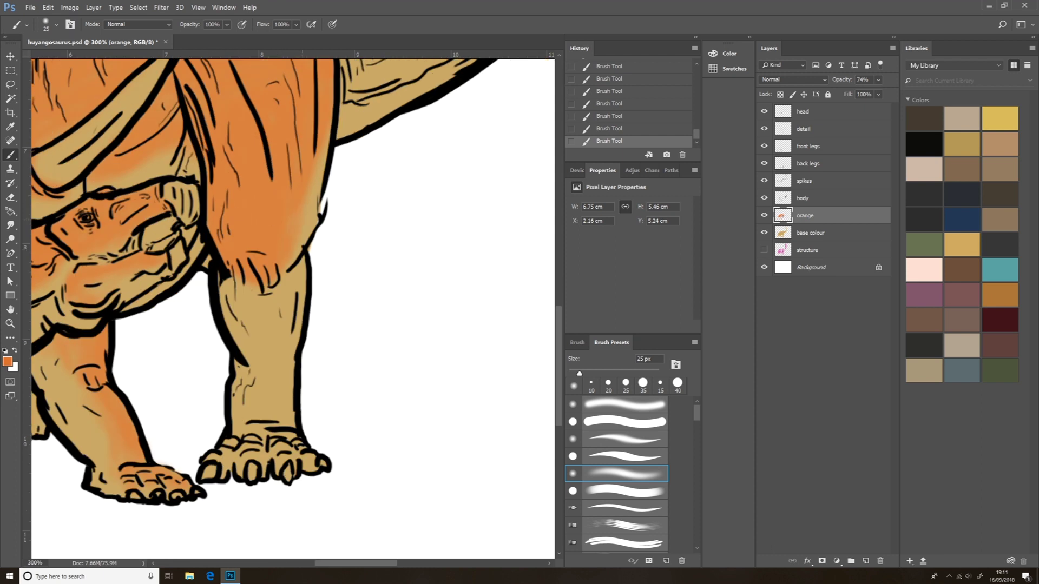
pyautogui.moveTo(238, 281); pyautogui.dragTo(230, 327)
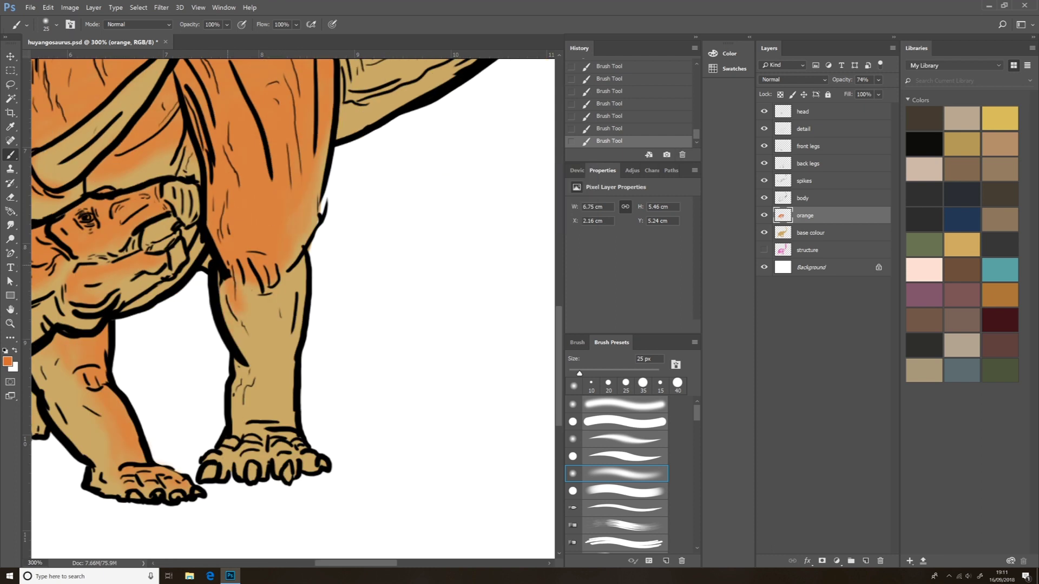
pyautogui.moveTo(286, 265); pyautogui.dragTo(249, 335)
pyautogui.moveTo(265, 287)
pyautogui.mouseDown()
pyautogui.moveTo(289, 330)
pyautogui.moveTo(257, 351)
pyautogui.moveTo(255, 420)
pyautogui.mouseUp()
pyautogui.moveTo(279, 351); pyautogui.dragTo(278, 425)
pyautogui.moveTo(243, 384); pyautogui.dragTo(244, 421)
pyautogui.moveTo(288, 374); pyautogui.dragTo(288, 422)
pyautogui.moveTo(246, 342); pyautogui.dragTo(246, 353)
pyautogui.moveTo(238, 421)
pyautogui.mouseDown()
pyautogui.moveTo(257, 433)
pyautogui.moveTo(246, 447)
pyautogui.moveTo(305, 453)
pyautogui.mouseUp()
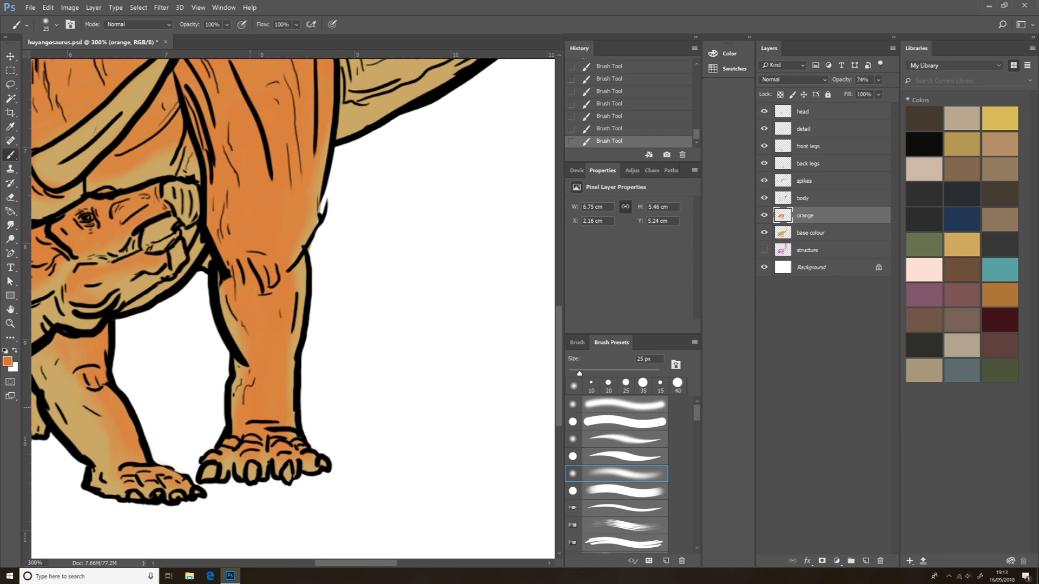
# Paint orange over the upper part of the tail base, leaving the underside tan
pyautogui.scroll(5, 292, 304)
pyautogui.moveTo(347, 295)
pyautogui.mouseDown()
pyautogui.moveTo(411, 260)
pyautogui.moveTo(347, 233)
pyautogui.moveTo(471, 211)
pyautogui.mouseUp()
pyautogui.scroll(-1, 292, 303)
pyautogui.scroll(2, 292, 303)
pyautogui.hscroll(3, 292, 303)
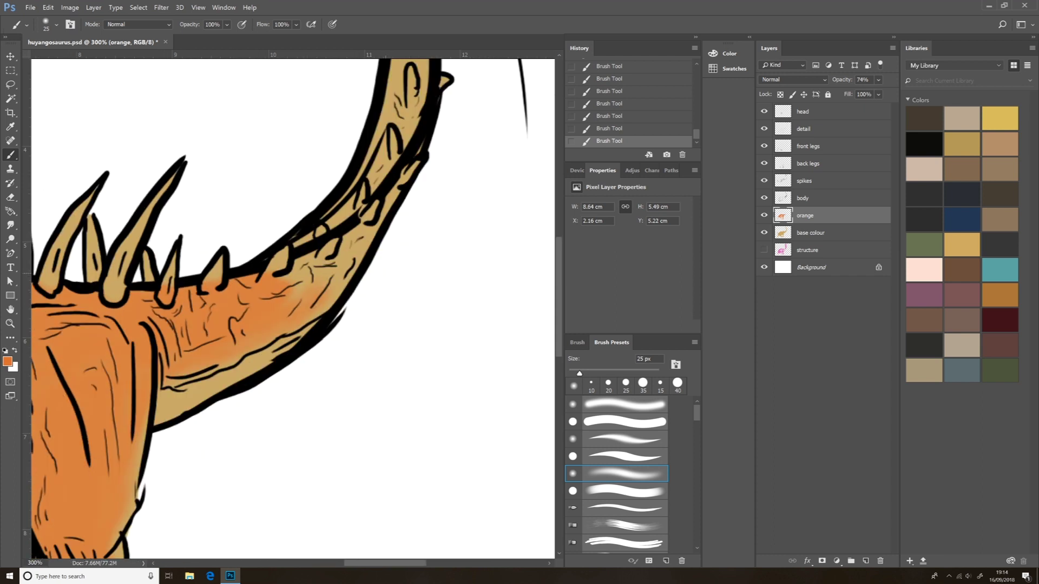
pyautogui.moveTo(271, 281)
pyautogui.mouseDown()
pyautogui.moveTo(362, 238)
pyautogui.moveTo(303, 241)
pyautogui.mouseUp()
# Continue the orange up the raised tail to its tip, leaving the tail spikes tan
pyautogui.moveTo(379, 190); pyautogui.dragTo(392, 146)
pyautogui.scroll(5, 292, 303)
pyautogui.moveTo(414, 270); pyautogui.dragTo(411, 103)
pyautogui.moveTo(400, 155); pyautogui.dragTo(392, 119)
pyautogui.scroll(2, 292, 303)
pyautogui.moveTo(379, 200); pyautogui.dragTo(308, 131)
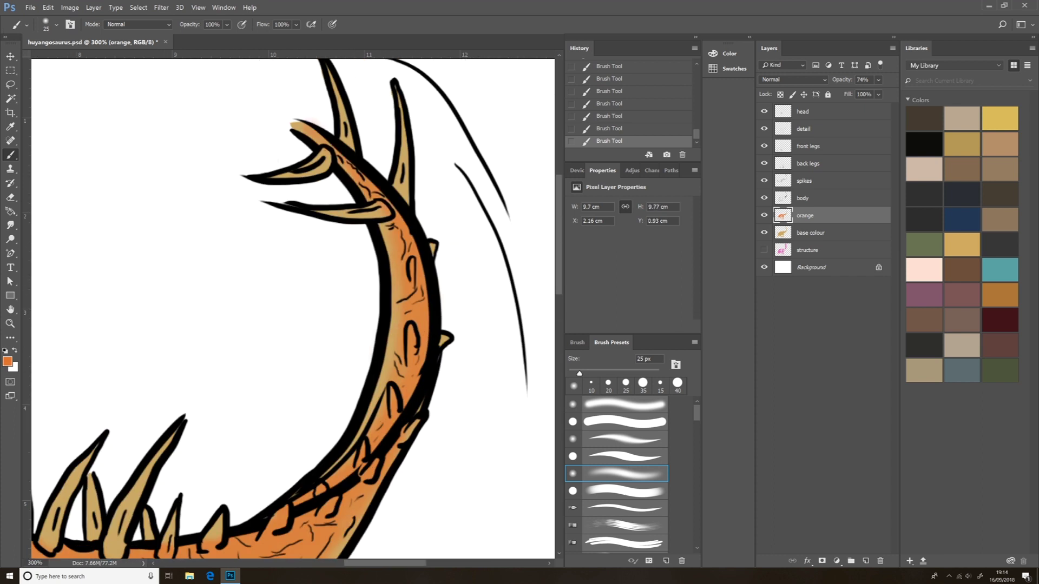
# Lower the orange layer's opacity to roughly half
pyautogui.hotkey('ctrl', '-')
pyautogui.hotkey('ctrl', '-')
pyautogui.click(878, 79)
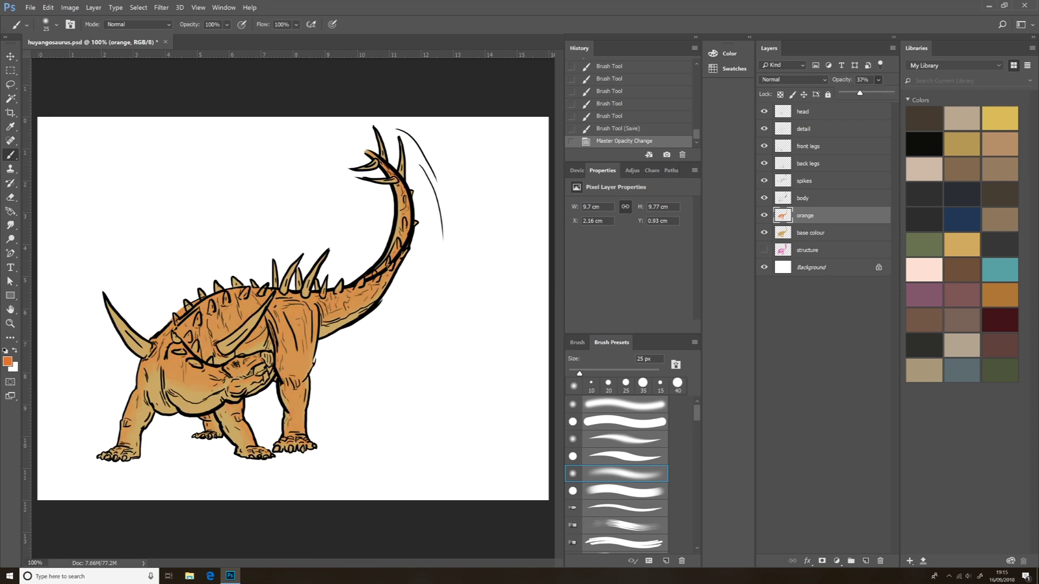
pyautogui.moveTo(880, 93); pyautogui.dragTo(867, 93)
# Create a new layer named "white" directly above the base colour layer
pyautogui.click(811, 233)
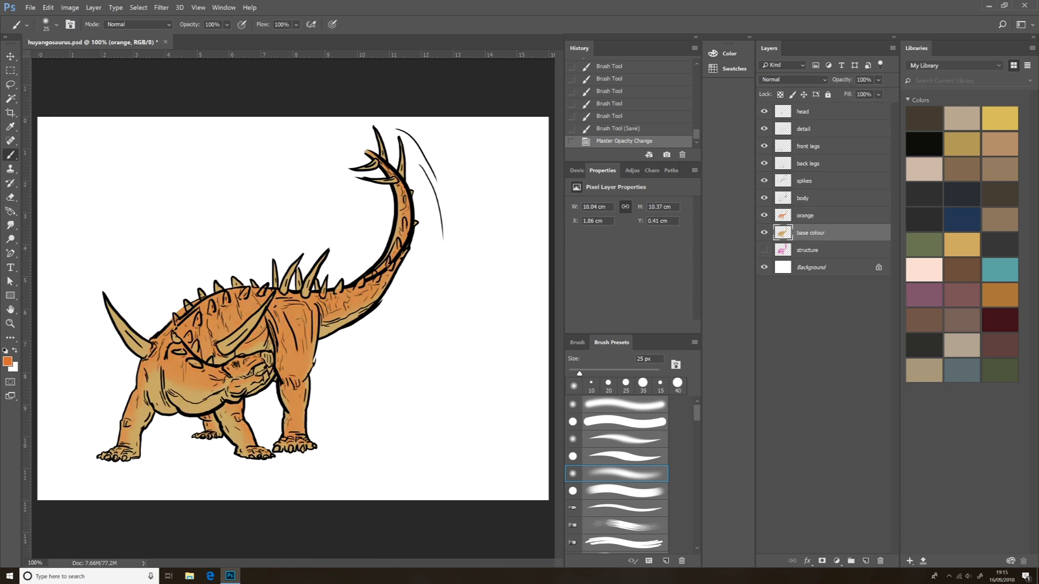
pyautogui.hotkey('ctrl', 'shift', 'n')
pyautogui.write('uhite')
pyautogui.press('Return')
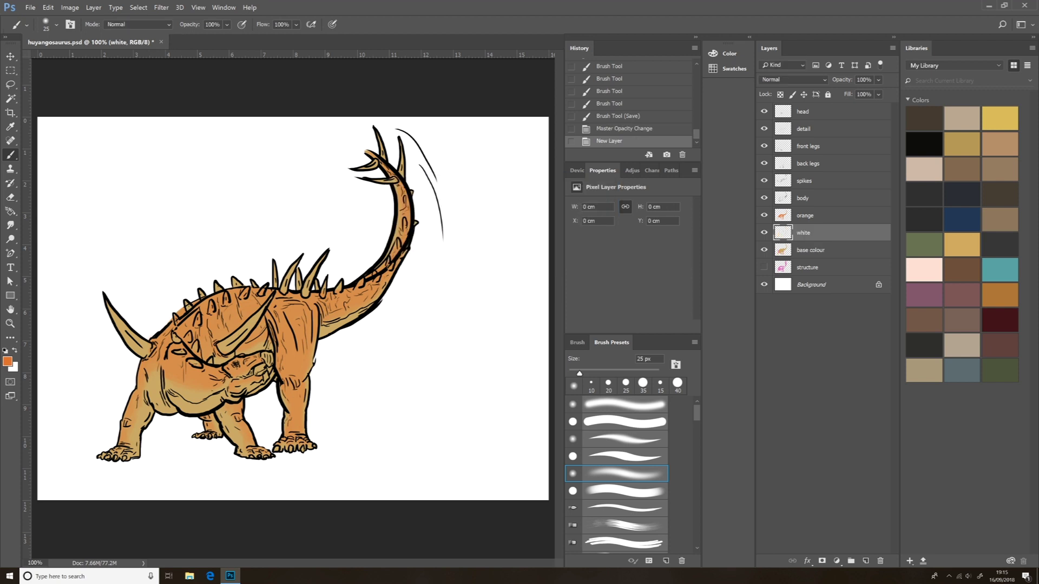
# Paint soft pale cream along the undersides of the chest and neck, and set the white layer's opacity to 93%
pyautogui.click(8, 362)
pyautogui.press('Return')
pyautogui.hotkey('ctrl', '+')
pyautogui.hotkey('ctrl', '+')
pyautogui.moveTo(146, 378)
pyautogui.mouseDown()
pyautogui.moveTo(219, 421)
pyautogui.moveTo(216, 407)
pyautogui.mouseUp()
pyautogui.click(879, 80)
pyautogui.moveTo(880, 96); pyautogui.dragTo(877, 96)
pyautogui.moveTo(205, 382)
pyautogui.mouseDown()
pyautogui.moveTo(232, 402)
pyautogui.moveTo(319, 411)
pyautogui.moveTo(408, 368)
pyautogui.mouseUp()
pyautogui.moveTo(268, 392); pyautogui.dragTo(360, 374)
pyautogui.moveTo(379, 331)
pyautogui.mouseDown()
pyautogui.moveTo(363, 368)
pyautogui.moveTo(227, 382)
pyautogui.moveTo(141, 368)
pyautogui.moveTo(138, 454)
pyautogui.moveTo(92, 457)
pyautogui.mouseUp()
# Paint pale cream down the inner edge of the front leg beneath the chest to its foot, using a finer brush
pyautogui.scroll(-3, 292, 308)
pyautogui.moveTo(111, 403); pyautogui.dragTo(100, 452)
pyautogui.press('[')
pyautogui.moveTo(115, 368); pyautogui.dragTo(103, 416)
pyautogui.press('[')
pyautogui.moveTo(82, 454)
pyautogui.mouseDown()
pyautogui.moveTo(79, 466)
pyautogui.moveTo(84, 458)
pyautogui.mouseUp()
pyautogui.hscroll(-3, 87, 456)
pyautogui.moveTo(190, 457); pyautogui.dragTo(161, 460)
pyautogui.moveTo(135, 458); pyautogui.dragTo(134, 464)
pyautogui.press(']')
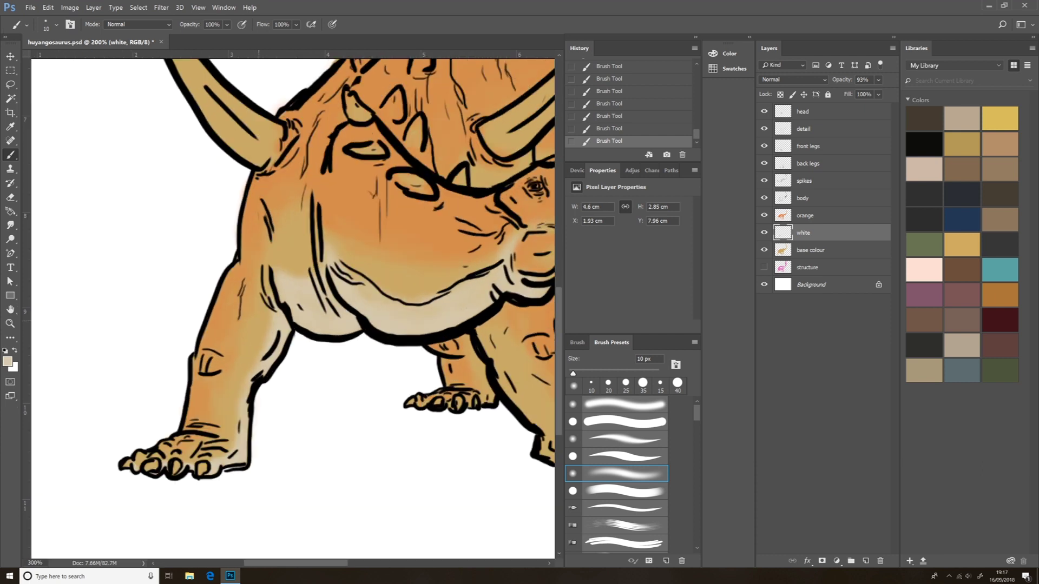
pyautogui.moveTo(266, 309); pyautogui.dragTo(260, 352)
# Add pale cream highlights down the inner side of the other front leg to its foot
pyautogui.hscroll(3, 292, 309)
pyautogui.moveTo(377, 324)
pyautogui.mouseDown()
pyautogui.moveTo(372, 355)
pyautogui.moveTo(452, 462)
pyautogui.mouseUp()
pyautogui.moveTo(400, 347); pyautogui.dragTo(406, 387)
# Touch up the lower edge and toes of the large hind leg with pale cream using a 15 px brush
pyautogui.hscroll(6, 292, 308)
pyautogui.moveTo(269, 224); pyautogui.dragTo(269, 234)
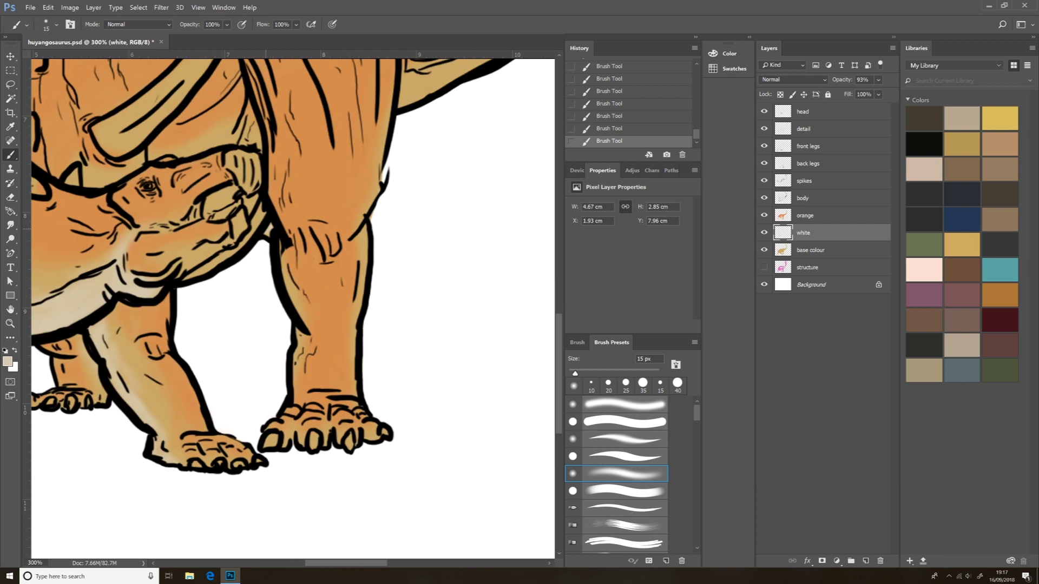
pyautogui.moveTo(363, 230); pyautogui.dragTo(364, 267)
pyautogui.moveTo(284, 431); pyautogui.dragTo(304, 446)
pyautogui.moveTo(298, 433)
pyautogui.mouseDown()
pyautogui.moveTo(329, 445)
pyautogui.moveTo(380, 439)
pyautogui.mouseUp()
# Paint pale cream on the belly behind the head and along the underside of the jaw
pyautogui.scroll(2, 292, 309)
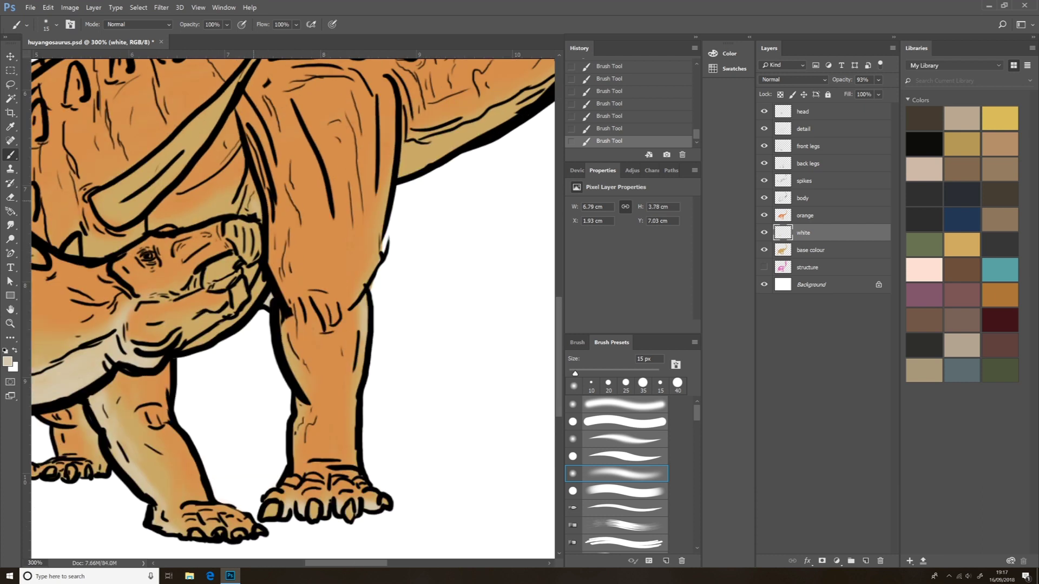
pyautogui.moveTo(242, 199); pyautogui.dragTo(259, 214)
pyautogui.moveTo(246, 269)
pyautogui.mouseDown()
pyautogui.moveTo(255, 303)
pyautogui.moveTo(189, 346)
pyautogui.mouseUp()
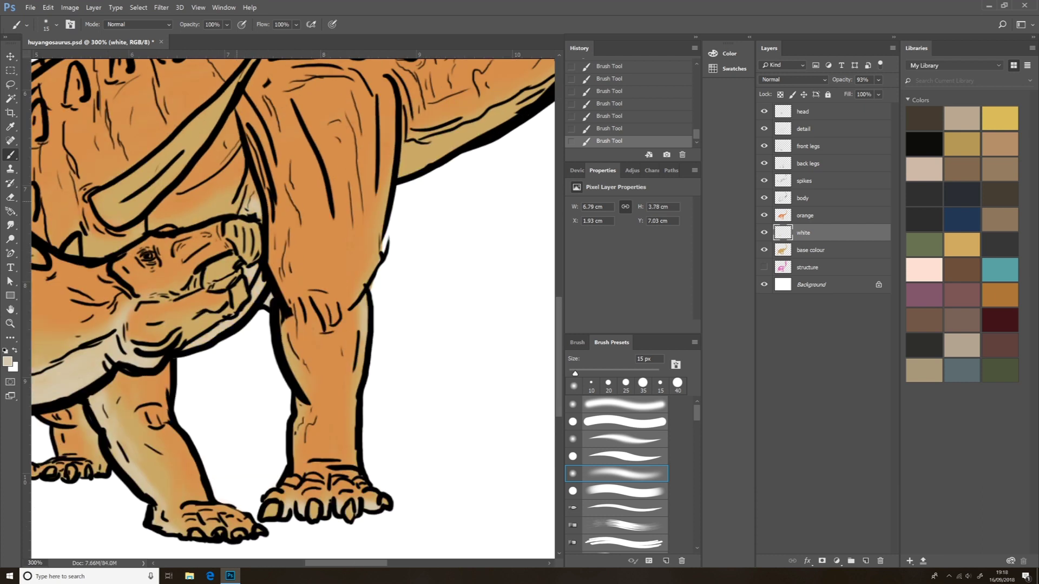
# Paint pale cream along the underside of the tail from its base upward and save the file
pyautogui.scroll(5, 292, 308)
pyautogui.hscroll(3, 292, 309)
pyautogui.moveTo(246, 279); pyautogui.dragTo(308, 252)
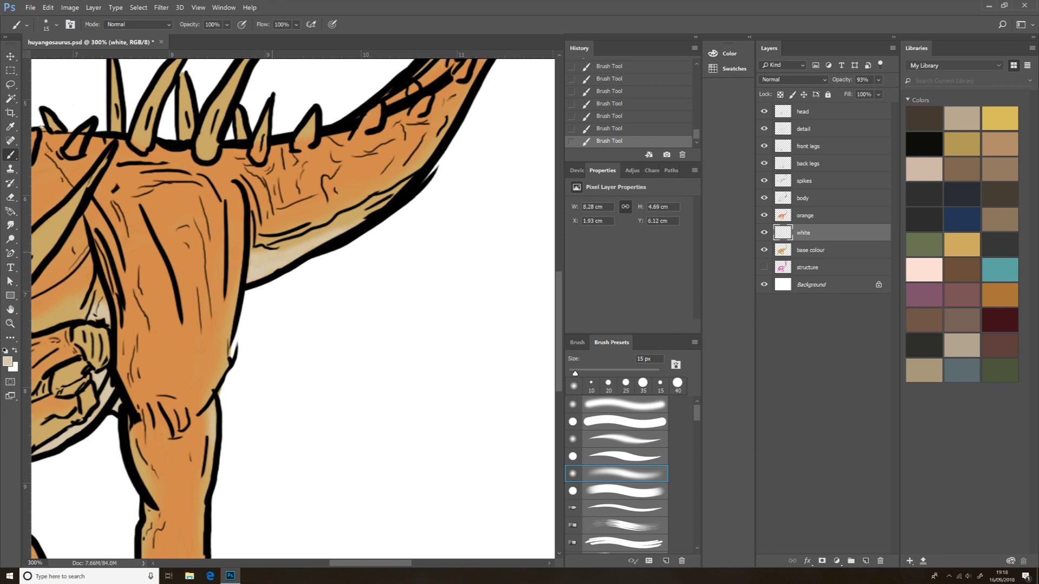
pyautogui.scroll(4, 292, 309)
pyautogui.moveTo(485, 151); pyautogui.dragTo(469, 289)
pyautogui.scroll(-6, 292, 308)
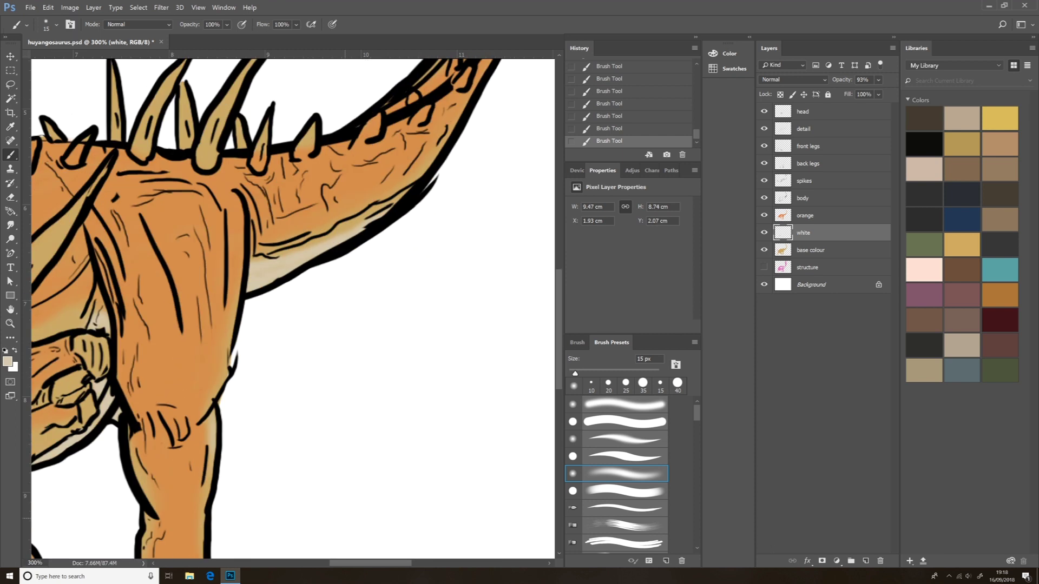
pyautogui.hscroll(-6, 292, 309)
pyautogui.hotkey('ctrl', '1')
pyautogui.hotkey('ctrl', 's')
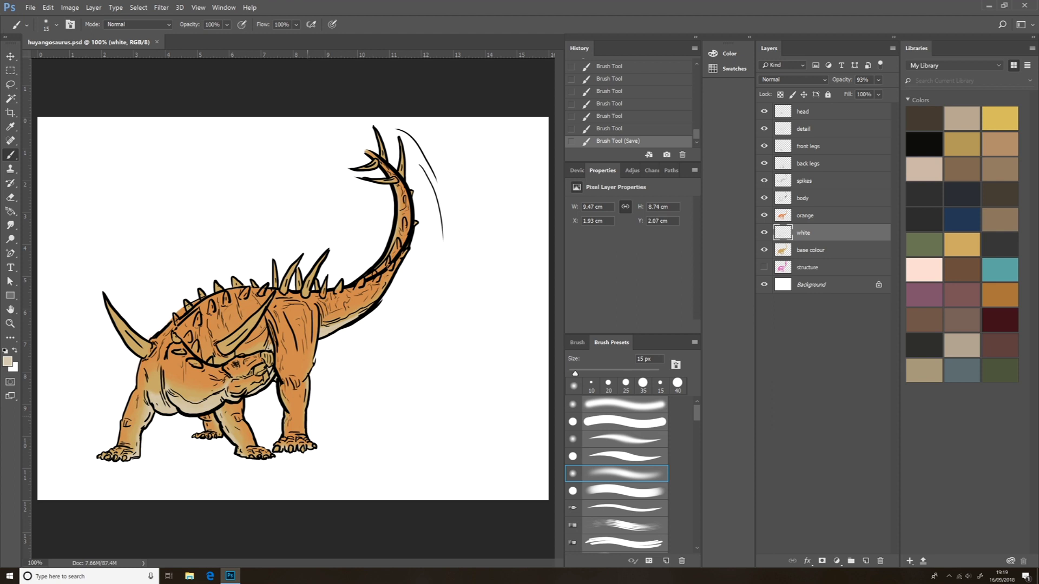
# Create a new layer named "gold" directly above the orange layer
pyautogui.click(805, 216)
pyautogui.click(893, 47)
pyautogui.click(920, 54)
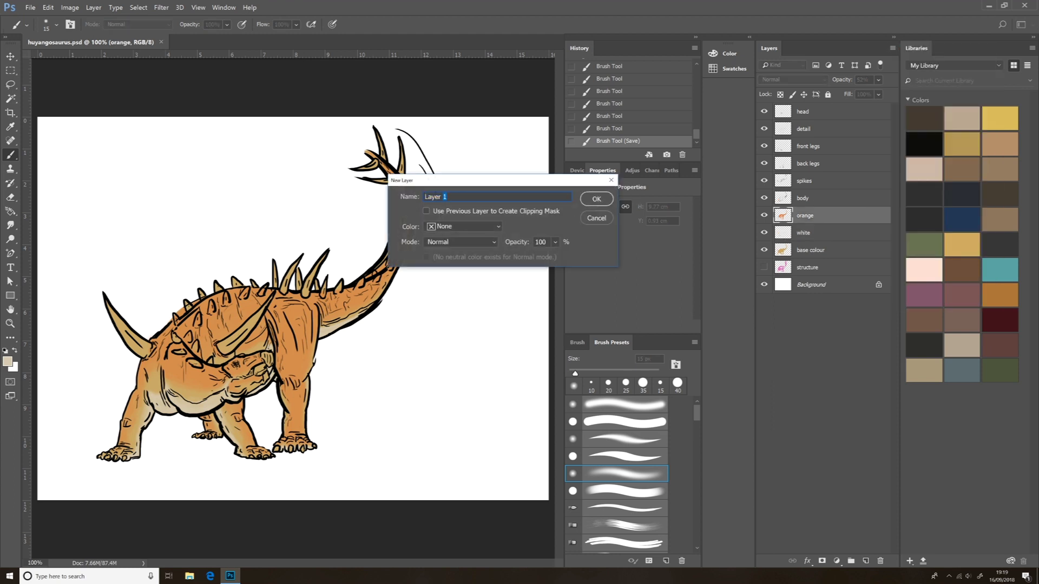
pyautogui.press('Escape')
# Set the foreground colour to the golden tone c78d1e and save the file
pyautogui.hotkey('ctrl', '+')
pyautogui.click(8, 362)
pyautogui.click(524, 339)
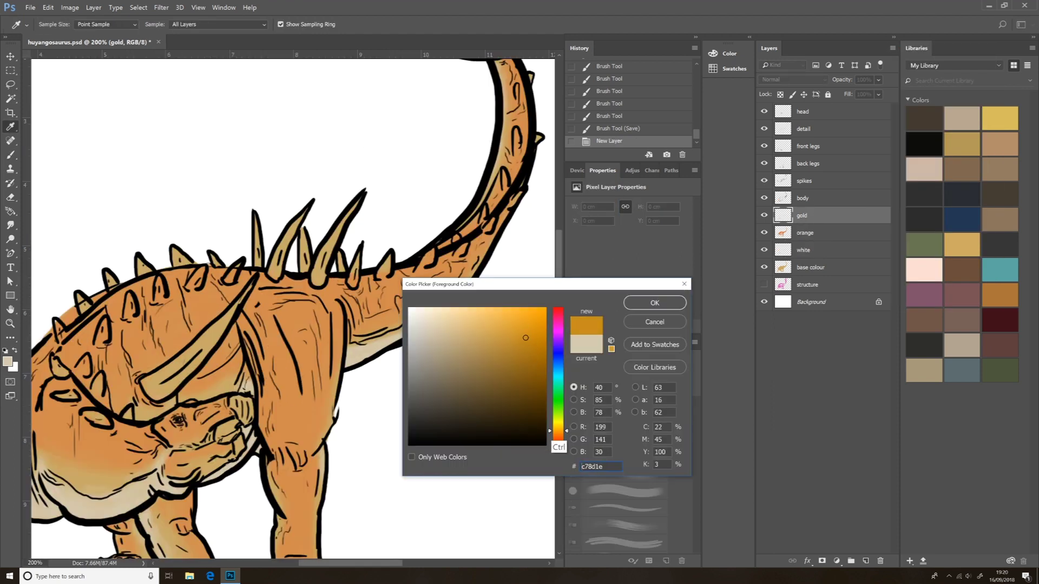
pyautogui.click(666, 301)
pyautogui.hotkey('ctrl', 's')
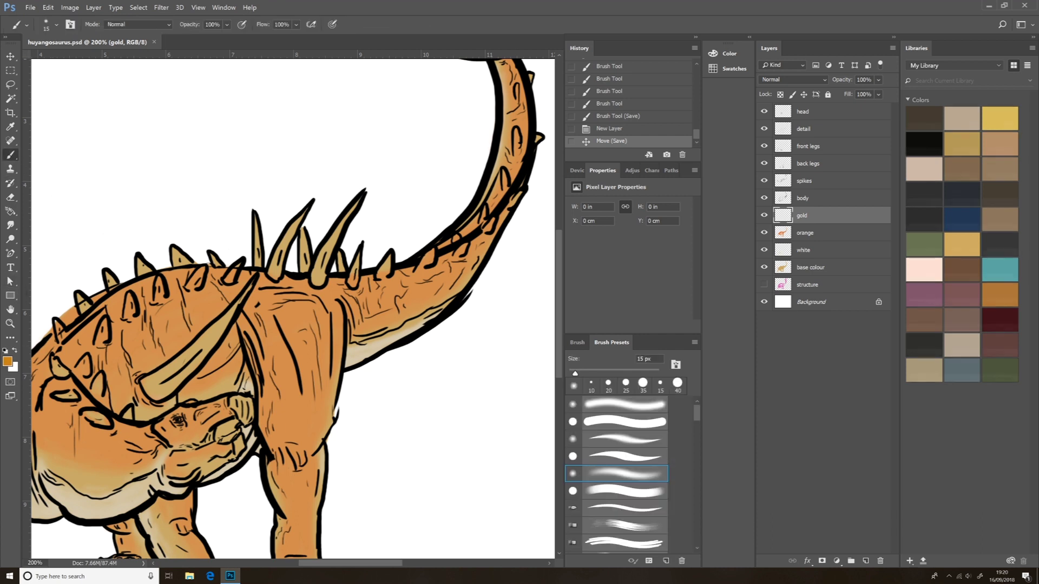
# Paint gold over the upper neck and the back around the small spikes with a 30 px soft brush
pyautogui.hscroll(-5, 292, 309)
pyautogui.moveTo(320, 563); pyautogui.dragTo(351, 564)
pyautogui.press(']')
pyautogui.press(']')
pyautogui.press(']')
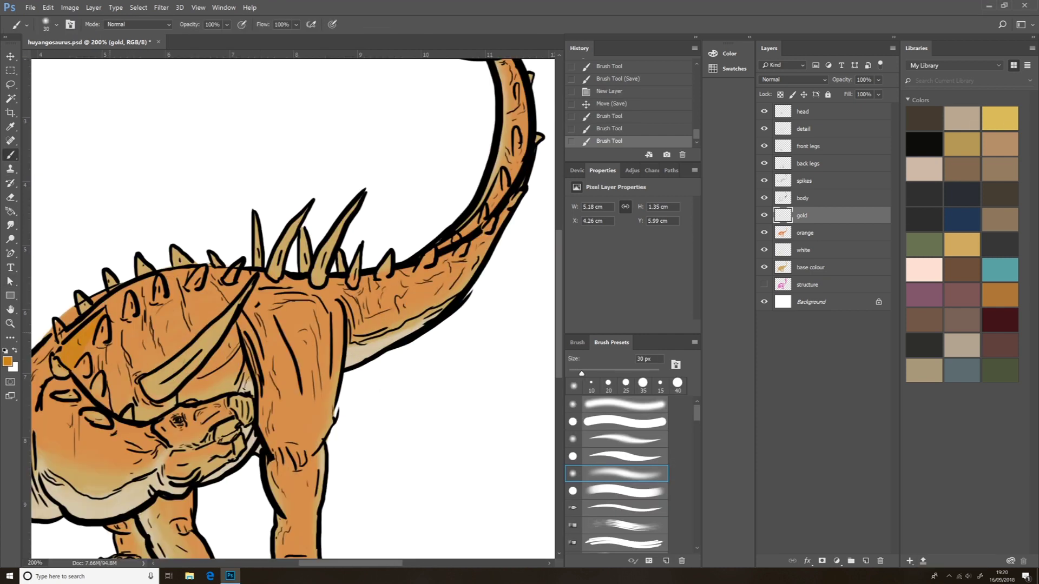
pyautogui.moveTo(123, 294); pyautogui.dragTo(98, 311)
pyautogui.moveTo(136, 327); pyautogui.dragTo(113, 350)
pyautogui.moveTo(85, 413); pyautogui.dragTo(148, 441)
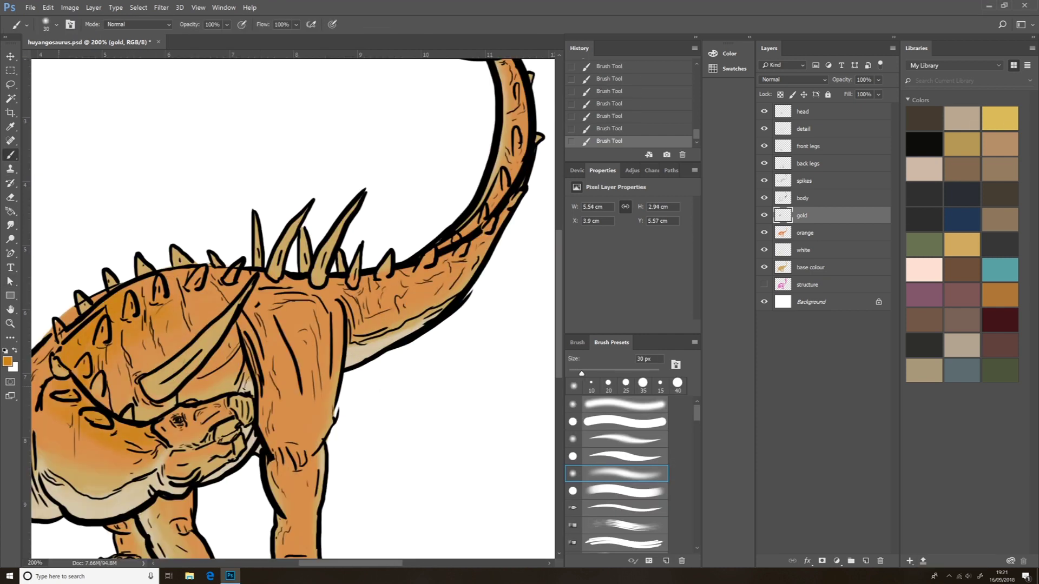
pyautogui.moveTo(133, 287)
pyautogui.mouseDown()
pyautogui.moveTo(219, 277)
pyautogui.moveTo(211, 320)
pyautogui.moveTo(233, 308)
pyautogui.moveTo(261, 318)
pyautogui.mouseUp()
# Paint gold down the shoulder and along both front legs
pyautogui.scroll(-2, 292, 308)
pyautogui.hscroll(-5, 292, 308)
pyautogui.scroll(-1, 292, 309)
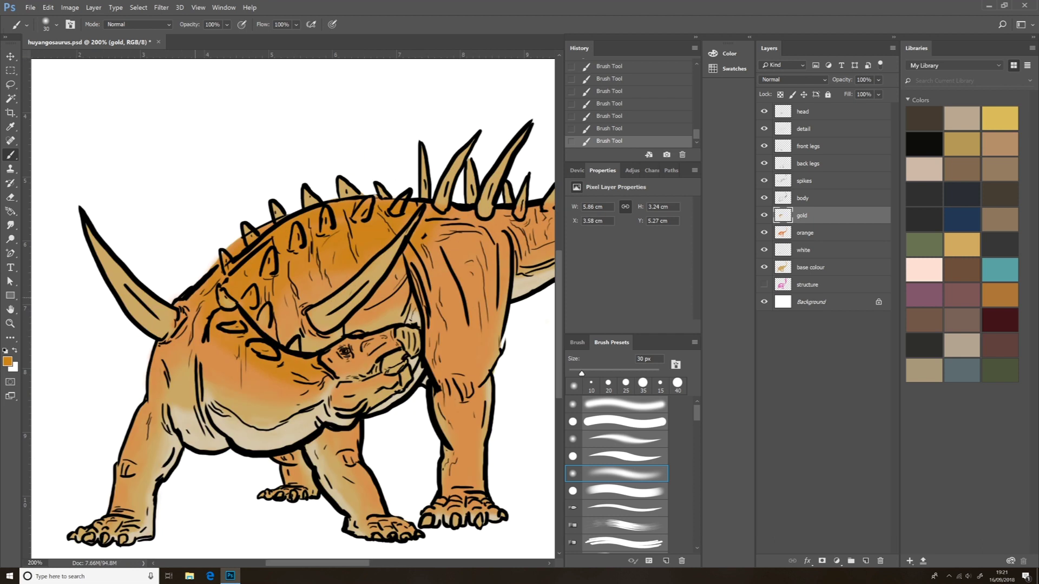
pyautogui.moveTo(179, 341); pyautogui.dragTo(135, 449)
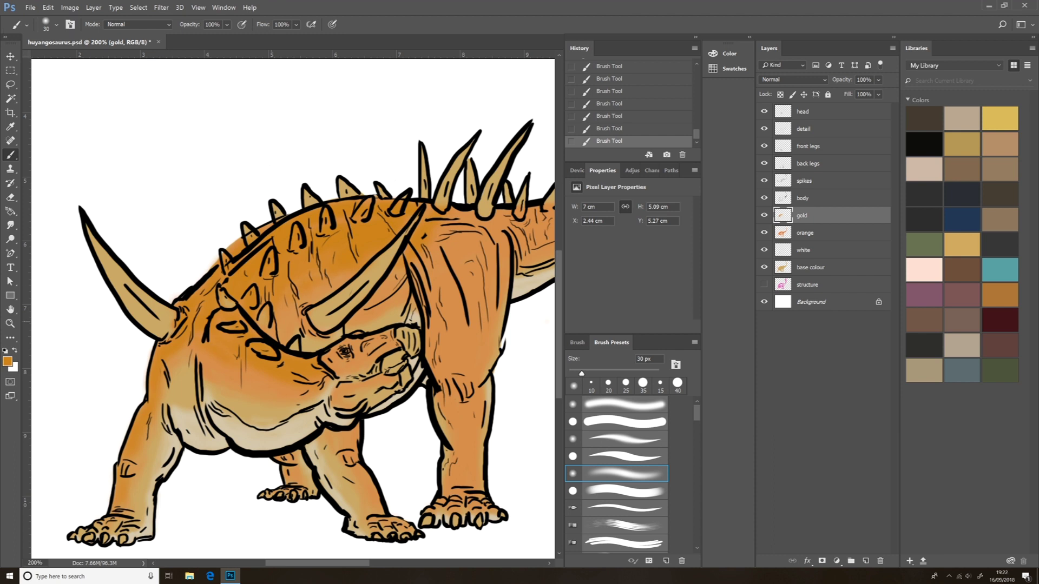
pyautogui.moveTo(352, 435); pyautogui.dragTo(371, 506)
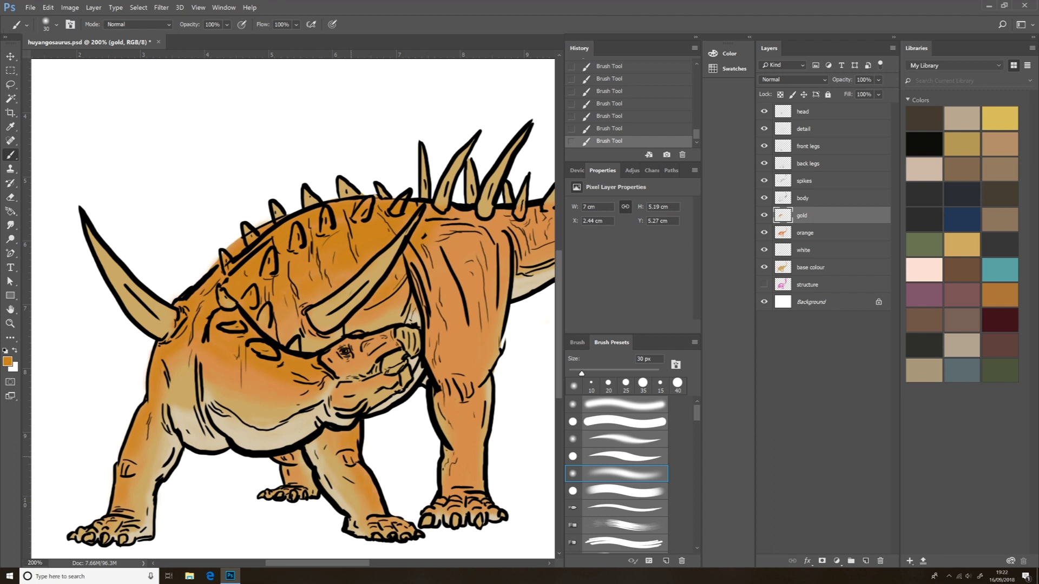
pyautogui.hotkey('ctrl', 's')
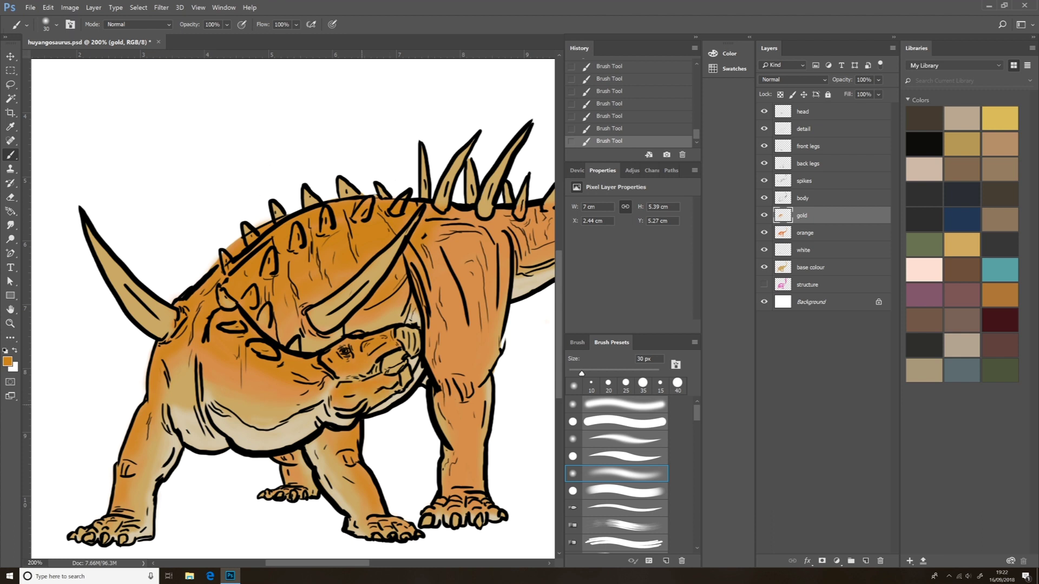
# Cover the thigh and lower part of the large hind leg with gold
pyautogui.hscroll(4, 373, 395)
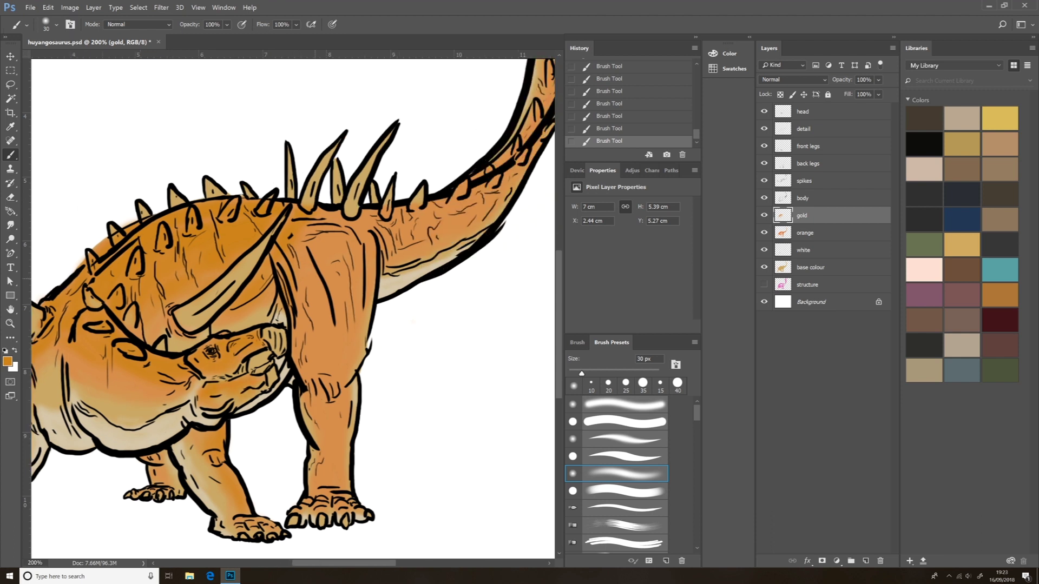
pyautogui.moveTo(306, 230)
pyautogui.mouseDown()
pyautogui.moveTo(430, 211)
pyautogui.moveTo(308, 303)
pyautogui.moveTo(355, 271)
pyautogui.moveTo(369, 314)
pyautogui.moveTo(297, 355)
pyautogui.mouseUp()
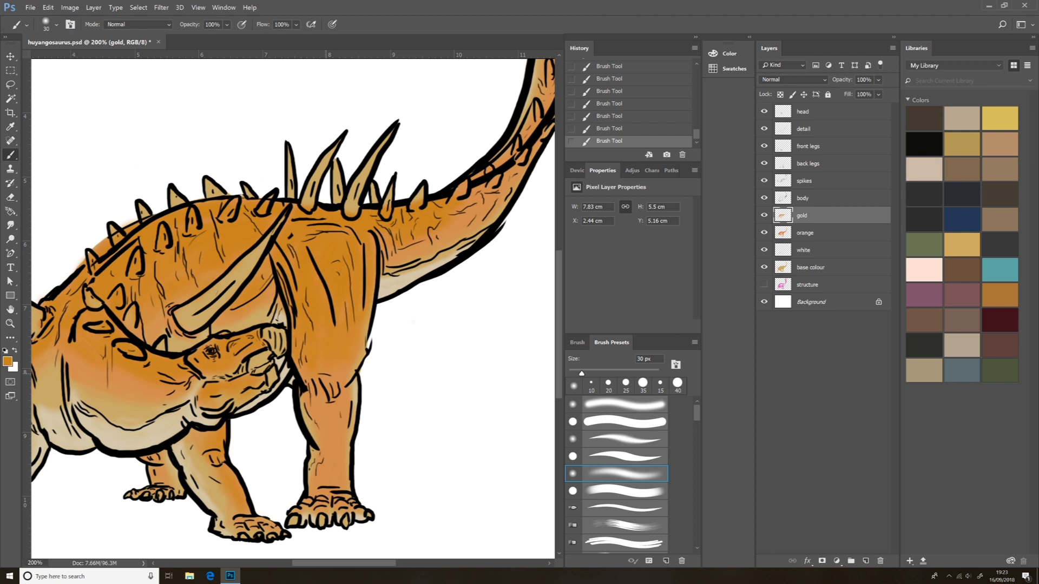
pyautogui.hscroll(-1, 289, 308)
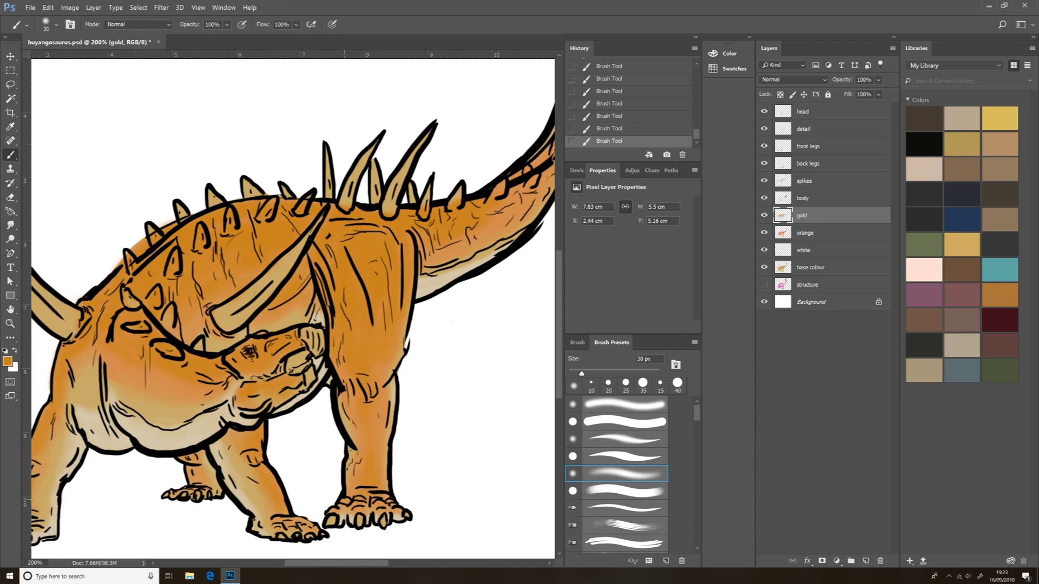
# Continue the gold from the tail base up the raised tail and save the file
pyautogui.hscroll(-3, 292, 309)
pyautogui.hscroll(6, 292, 308)
pyautogui.moveTo(382, 213); pyautogui.dragTo(426, 167)
pyautogui.moveTo(411, 165); pyautogui.dragTo(425, 146)
pyautogui.scroll(4, 293, 308)
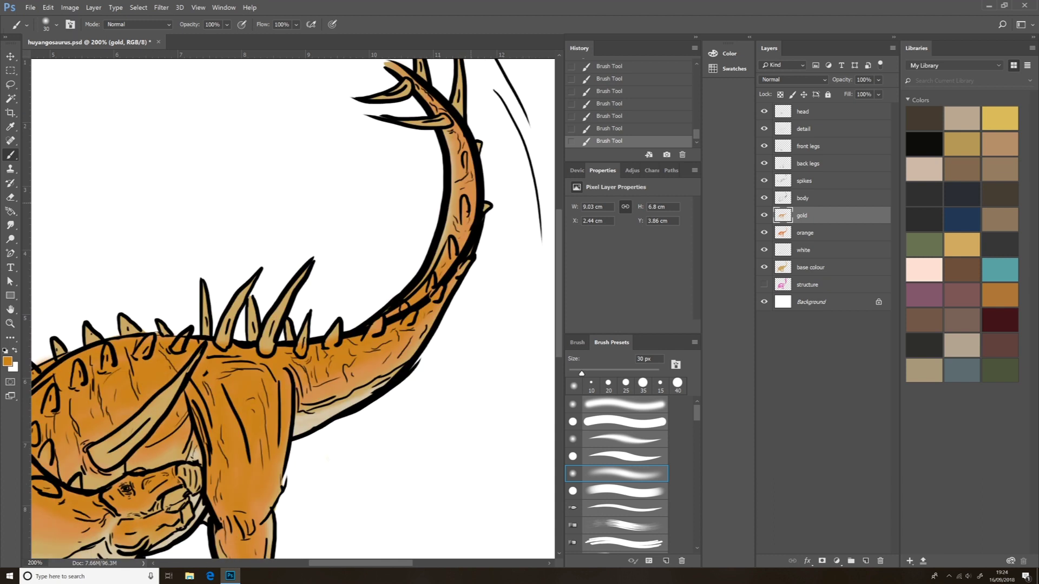
pyautogui.moveTo(471, 203); pyautogui.dragTo(450, 111)
pyautogui.scroll(-3, 293, 308)
pyautogui.hscroll(-2, 293, 308)
pyautogui.press('[')
pyautogui.hotkey('ctrl', '-')
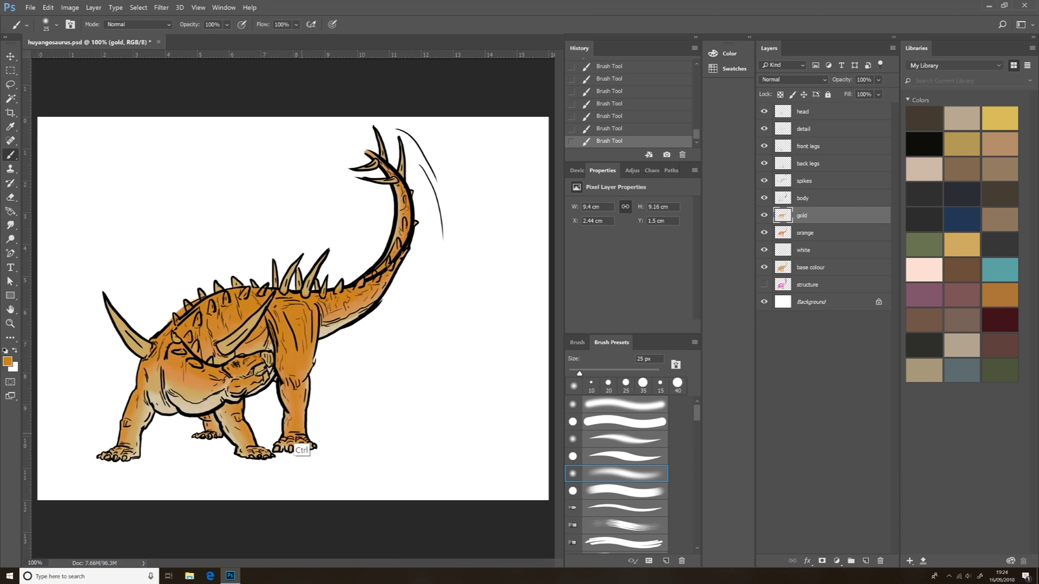
pyautogui.hotkey('ctrl', 's')
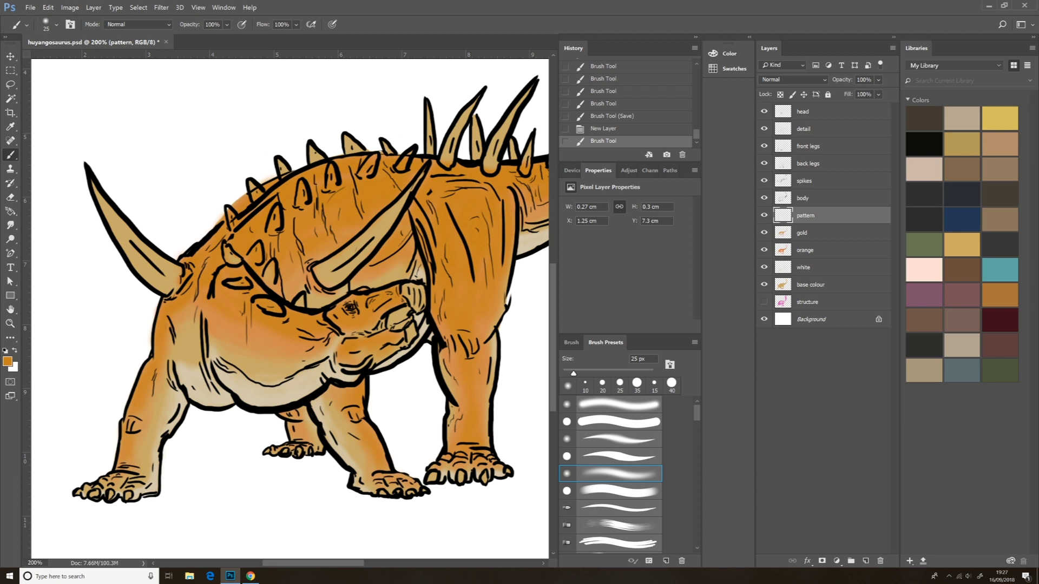
# Switch to a 25 px hard round brush, test a stroke above the back and undo it
pyautogui.click(56, 25)
pyautogui.click(618, 421)
pyautogui.moveTo(162, 176); pyautogui.dragTo(302, 93)
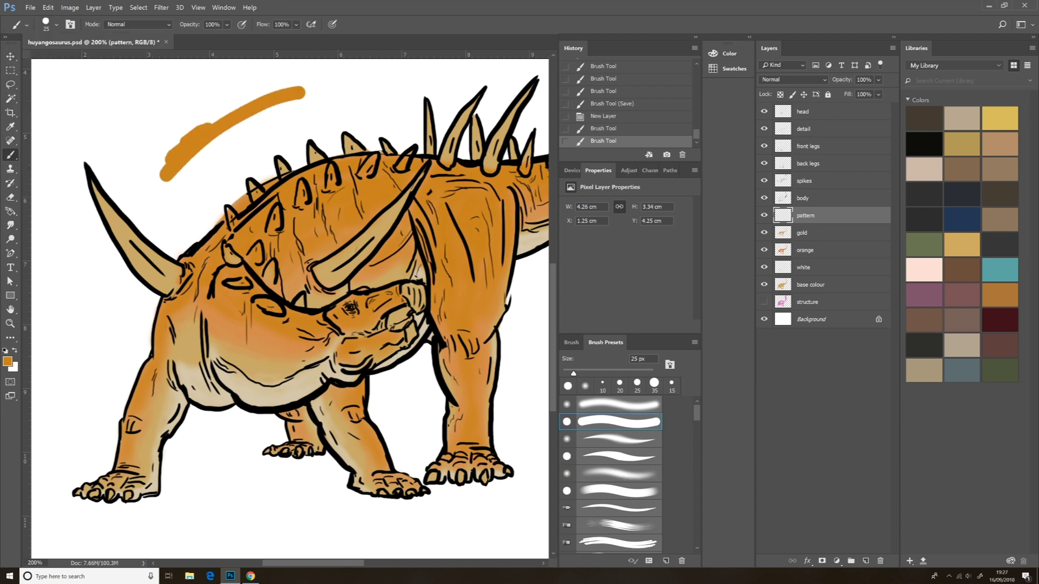
pyautogui.hotkey('ctrl', 'z')
pyautogui.click(57, 24)
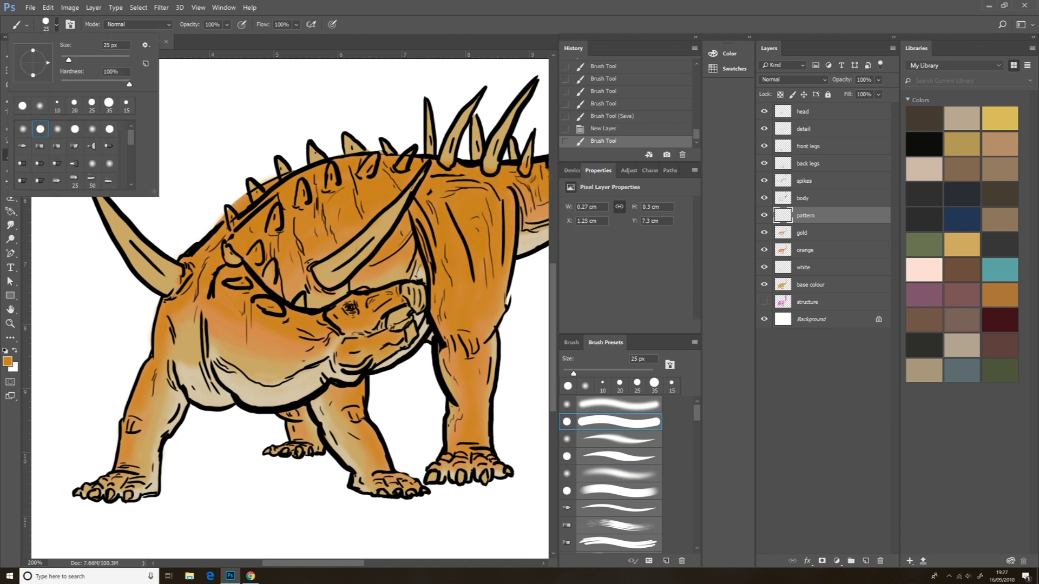
pyautogui.hotkey('ctrl', 'z')
pyautogui.hotkey('ctrl', 'z')
pyautogui.click(8, 362)
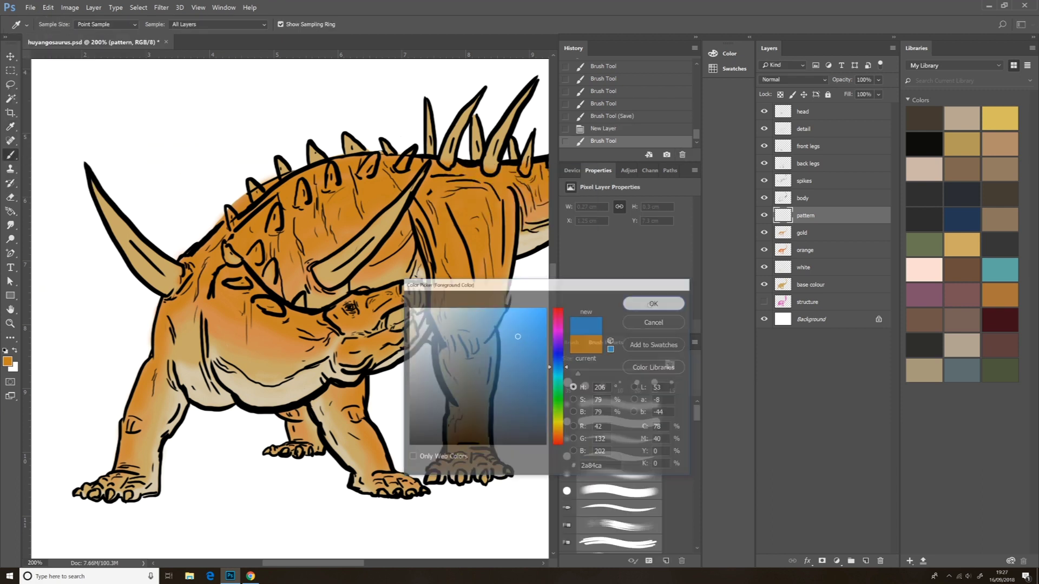
pyautogui.moveTo(233, 304); pyautogui.dragTo(244, 314)
pyautogui.hotkey('ctrl', 'z')
# Check the Huayangosaurus reference picture in Chrome and set the foreground colour in Photoshop to a dark reddish brown
pyautogui.click(251, 577)
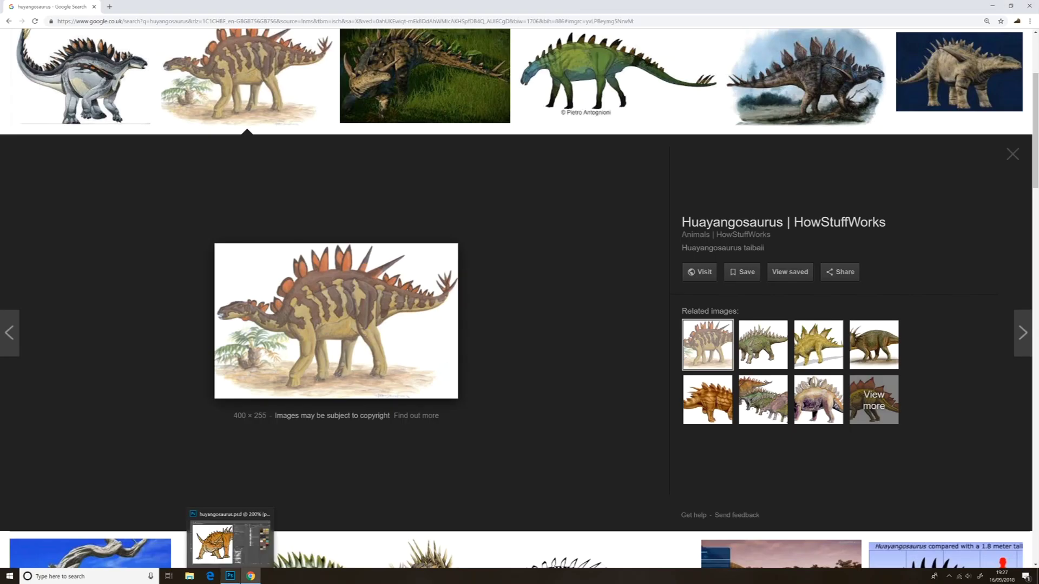
pyautogui.click(230, 576)
pyautogui.click(8, 362)
pyautogui.write('5f3727')
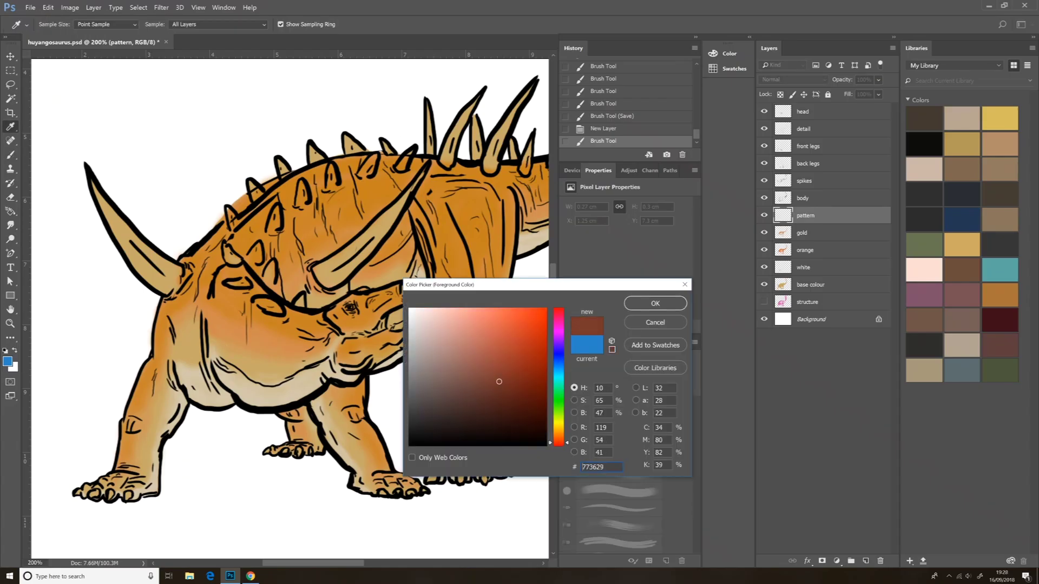
pyautogui.press('Return')
# Paint large irregular brown spots on the neck, the shoulder edge and the flank on the pattern layer
pyautogui.press('b')
pyautogui.moveTo(234, 301)
pyautogui.mouseDown()
pyautogui.moveTo(227, 334)
pyautogui.moveTo(244, 327)
pyautogui.mouseUp()
pyautogui.moveTo(303, 238)
pyautogui.mouseDown()
pyautogui.moveTo(322, 238)
pyautogui.moveTo(314, 227)
pyautogui.mouseUp()
pyautogui.moveTo(408, 249); pyautogui.dragTo(398, 238)
pyautogui.moveTo(168, 322); pyautogui.dragTo(176, 323)
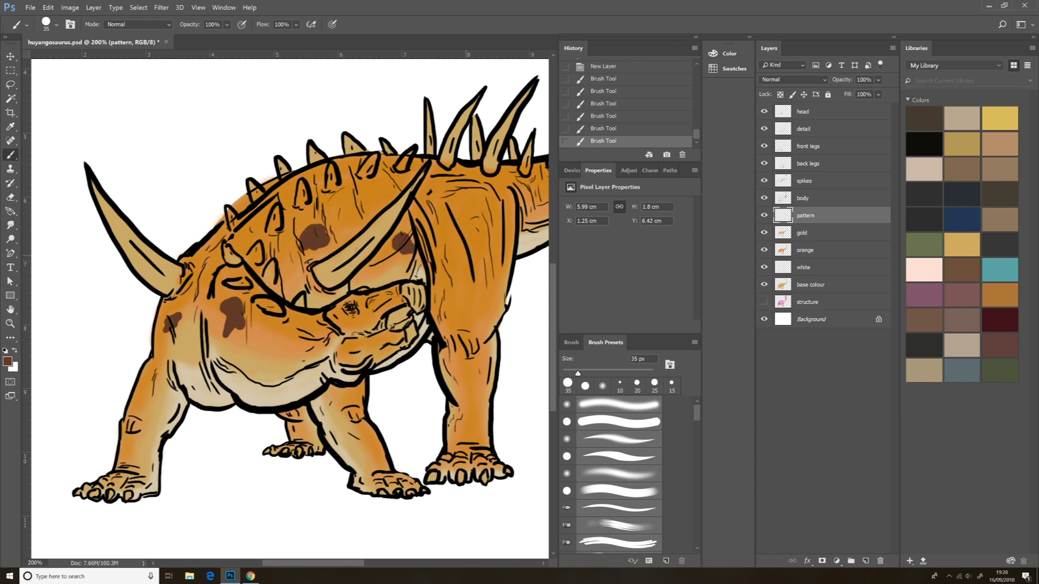
# Add brown spots on the upper back, behind the neck plates and on the side of the neck
pyautogui.moveTo(341, 195); pyautogui.dragTo(363, 199)
pyautogui.moveTo(294, 264); pyautogui.dragTo(295, 275)
pyautogui.moveTo(282, 323); pyautogui.dragTo(276, 337)
pyautogui.moveTo(209, 259); pyautogui.dragTo(216, 273)
pyautogui.moveTo(208, 230); pyautogui.dragTo(222, 246)
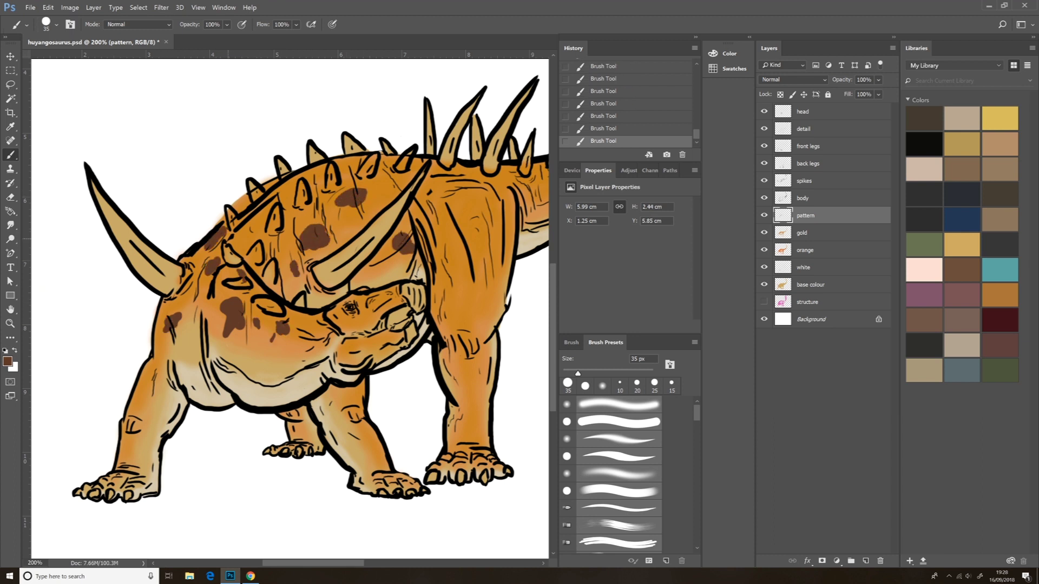
# Add more brown spots on the flank around the long shoulder spike and beside the hip
pyautogui.hscroll(3, 290, 303)
pyautogui.moveTo(239, 211); pyautogui.dragTo(248, 220)
pyautogui.moveTo(252, 264); pyautogui.dragTo(265, 272)
pyautogui.moveTo(265, 170); pyautogui.dragTo(273, 181)
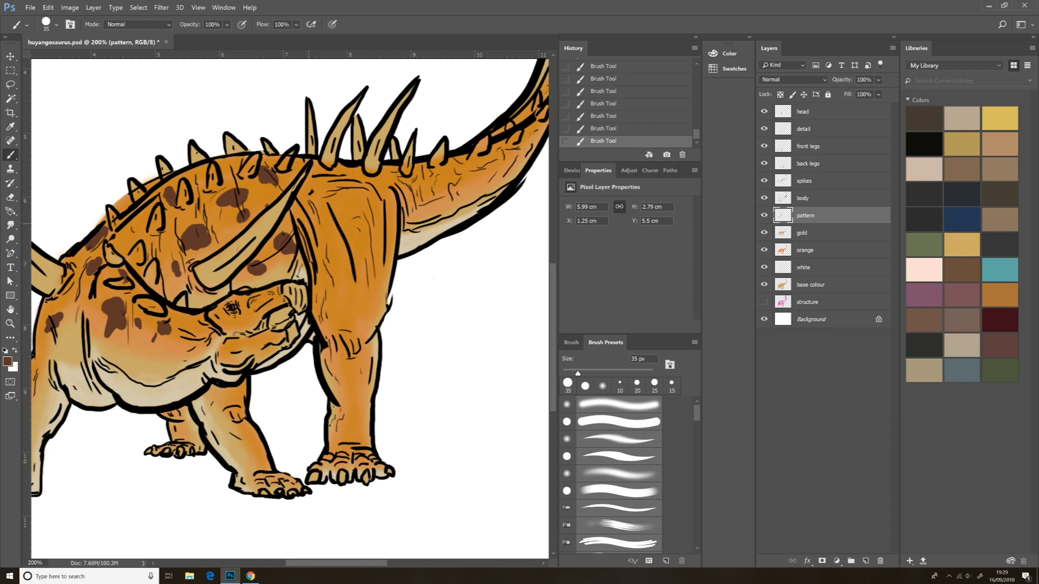
# Paint brown spots across the hip and thigh of the large hind leg with a 35 px brush
pyautogui.moveTo(368, 192); pyautogui.dragTo(374, 208)
pyautogui.moveTo(314, 183); pyautogui.dragTo(325, 194)
pyautogui.moveTo(337, 255); pyautogui.dragTo(337, 273)
pyautogui.moveTo(372, 227)
pyautogui.mouseDown()
pyautogui.moveTo(375, 243)
pyautogui.moveTo(379, 230)
pyautogui.mouseUp()
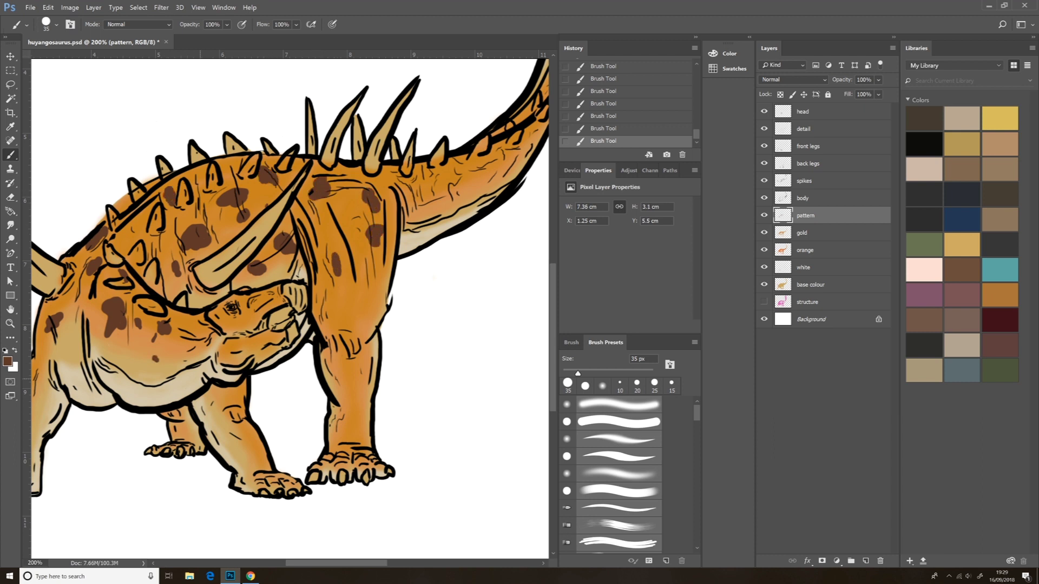
pyautogui.moveTo(377, 175); pyautogui.dragTo(381, 181)
# Paint brown spots along the tail, from its base upwards, and on the upper front leg with the 35 px brush
pyautogui.moveTo(420, 172); pyautogui.dragTo(428, 177)
pyautogui.moveTo(456, 162); pyautogui.dragTo(464, 170)
pyautogui.scroll(2, 379, 217)
pyautogui.moveTo(336, 261); pyautogui.dragTo(342, 273)
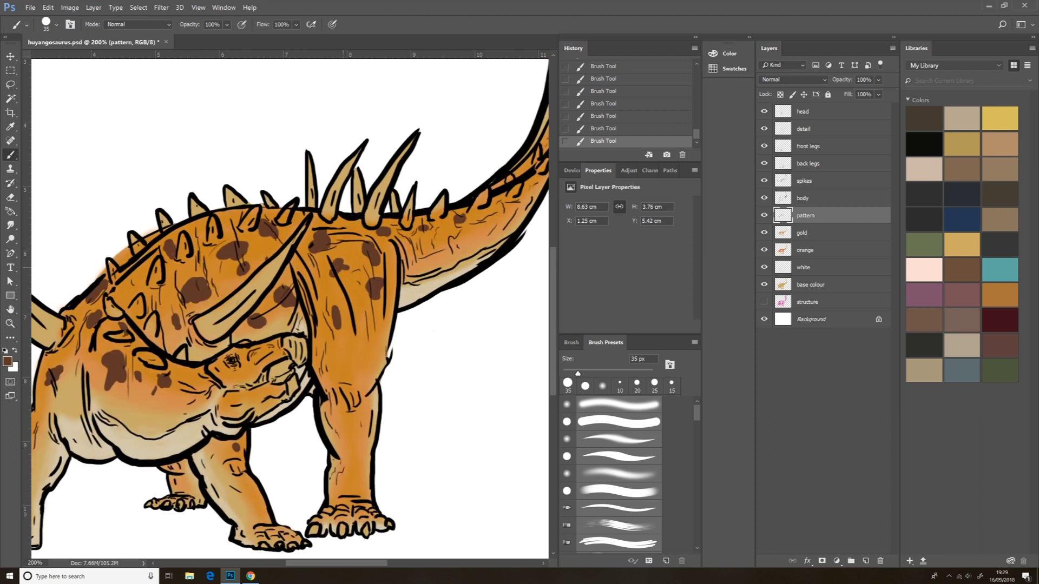
pyautogui.hscroll(3, 226, 214)
pyautogui.scroll(3, 227, 215)
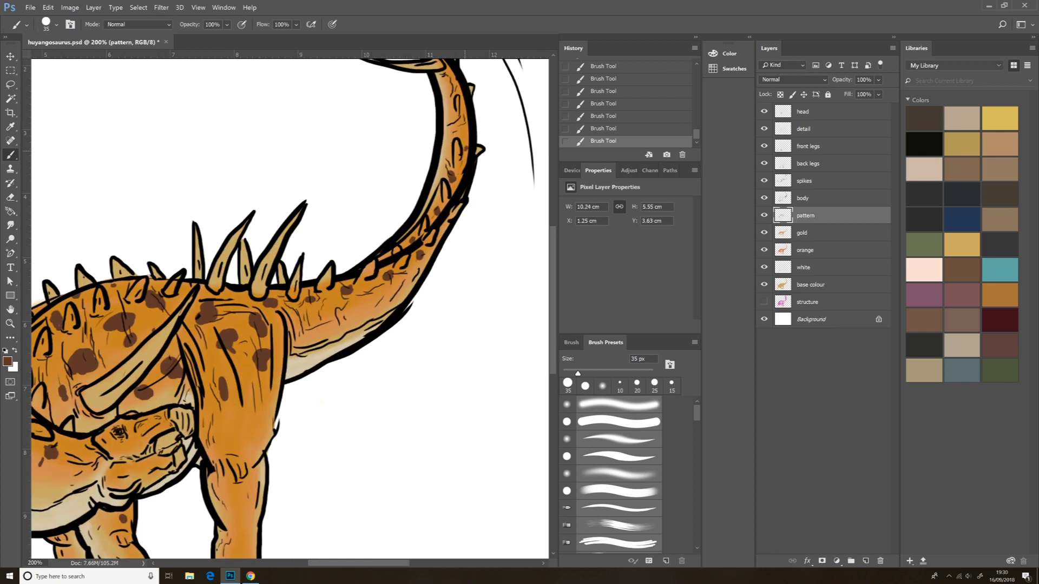
pyautogui.scroll(-1, 290, 309)
pyautogui.hscroll(-4, 290, 309)
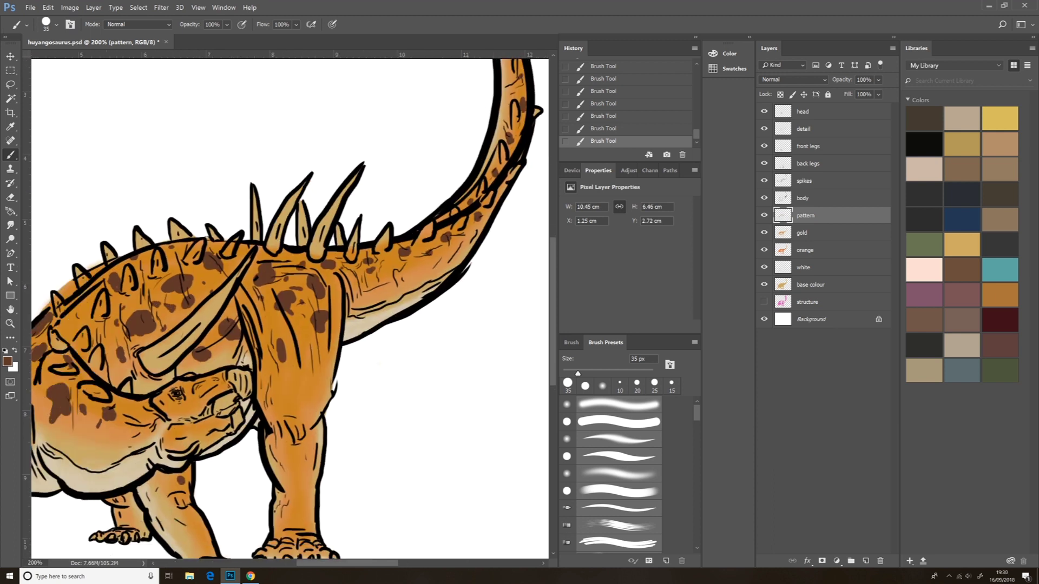
# Choose a soft 15 px brush and dab blurred brown spots across the lower neck, chest and belly edge
pyautogui.click(46, 24)
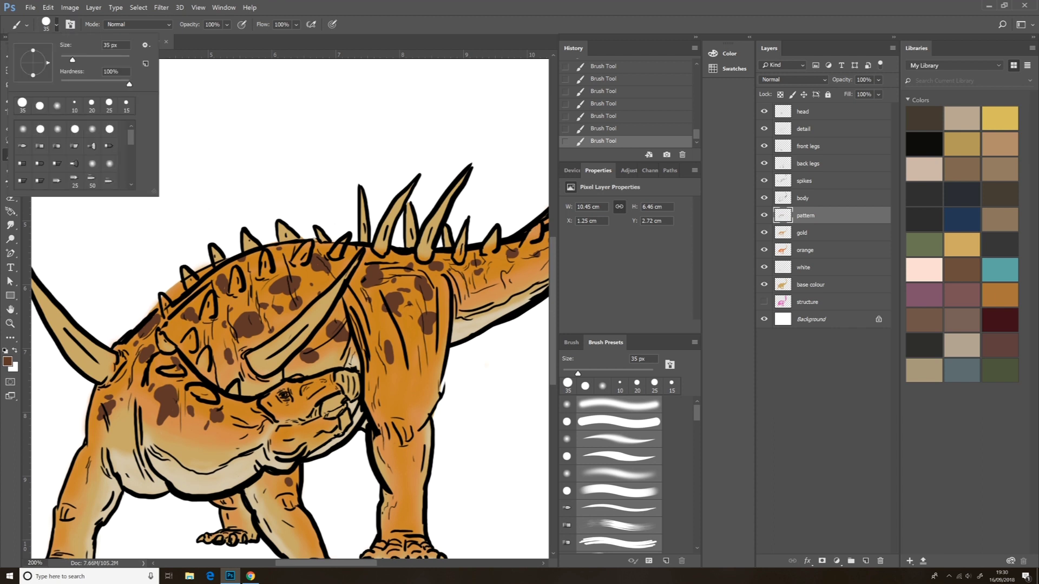
pyautogui.click(610, 473)
pyautogui.moveTo(191, 435); pyautogui.dragTo(183, 436)
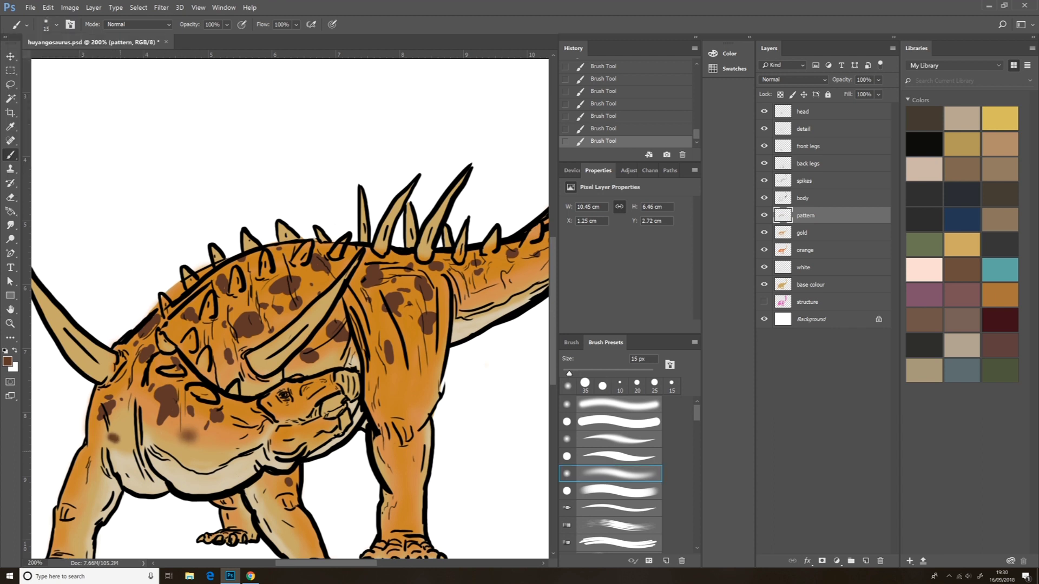
pyautogui.click(166, 439)
pyautogui.click(214, 453)
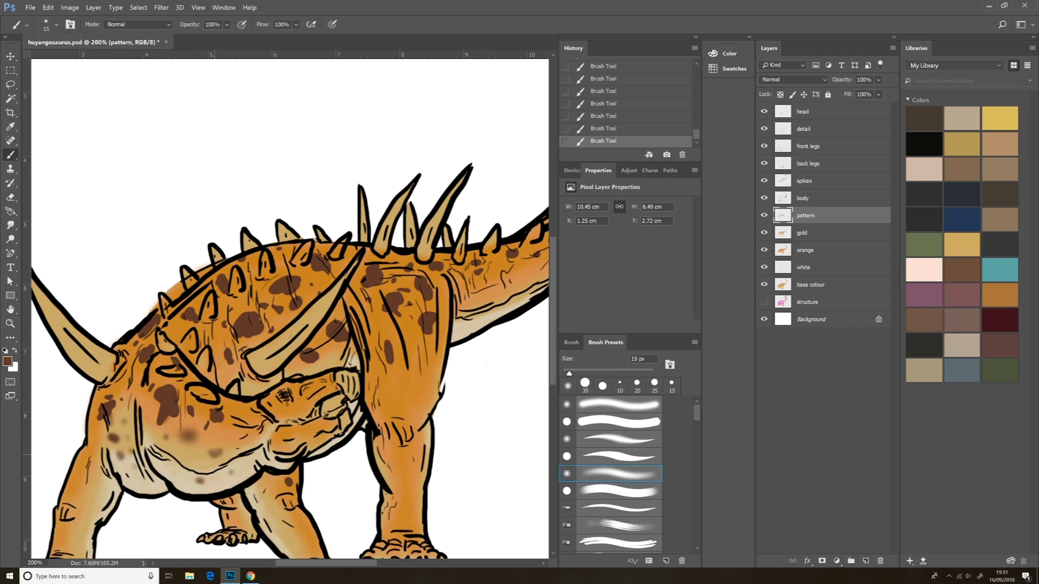
pyautogui.click(325, 364)
pyautogui.click(253, 391)
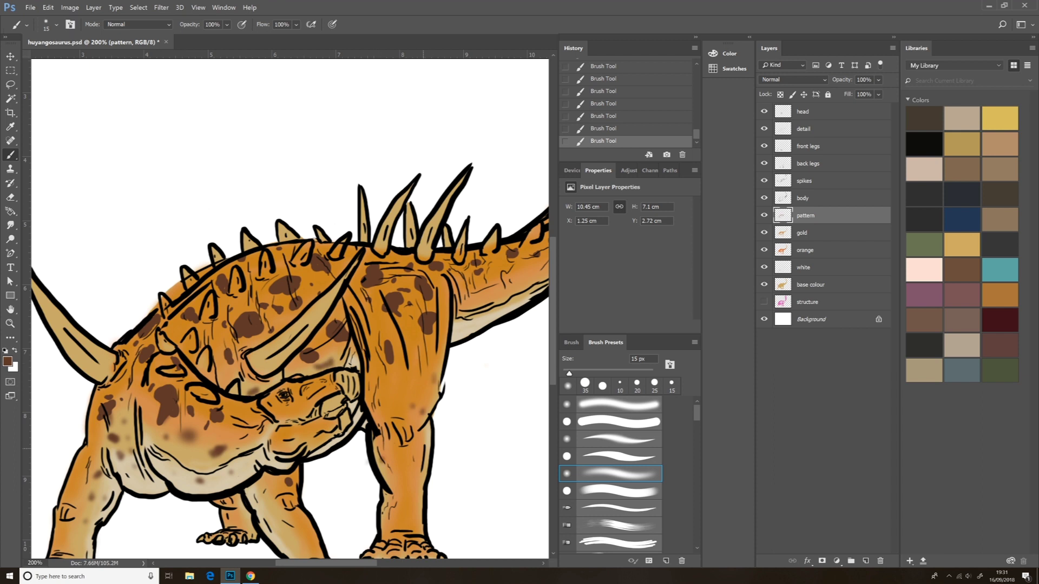
# Dab soft brown spots on the lower thigh and shin of the hind leg and on the front leg
pyautogui.click(425, 447)
pyautogui.click(422, 410)
pyautogui.click(419, 384)
pyautogui.click(413, 404)
pyautogui.scroll(-3, 416, 389)
pyautogui.click(262, 422)
pyautogui.click(288, 458)
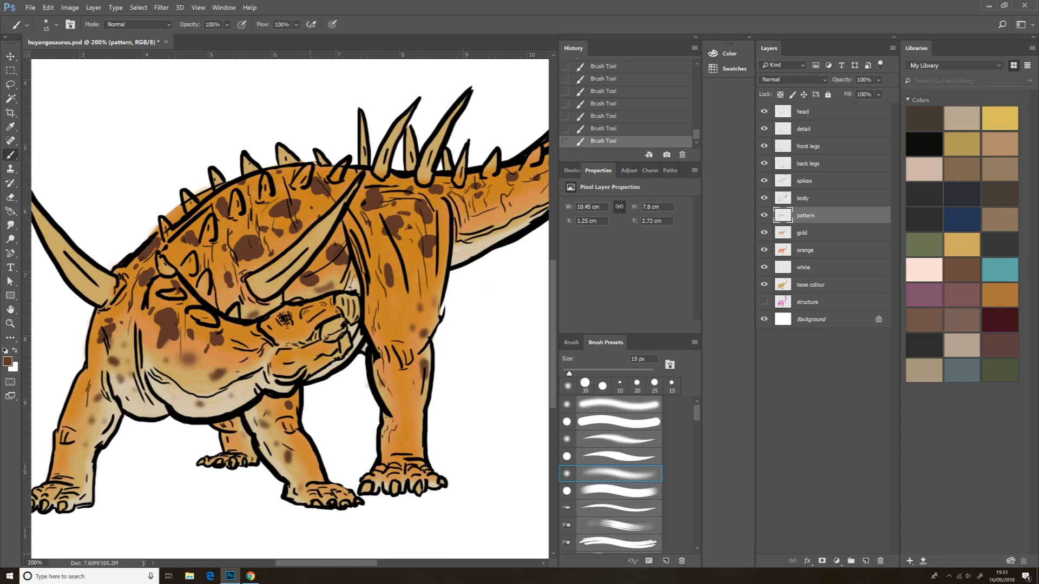
# Dab soft brown spots along the underside of the tail base and up the inner edge of the tail
pyautogui.hscroll(3, 379, 222)
pyautogui.click(381, 217)
pyautogui.click(372, 229)
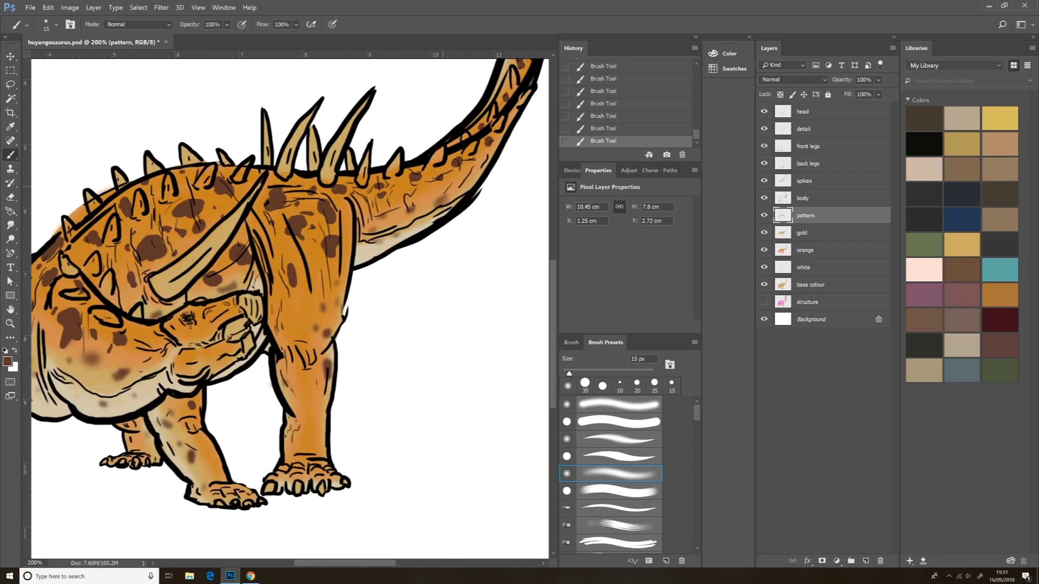
pyautogui.scroll(3, 514, 163)
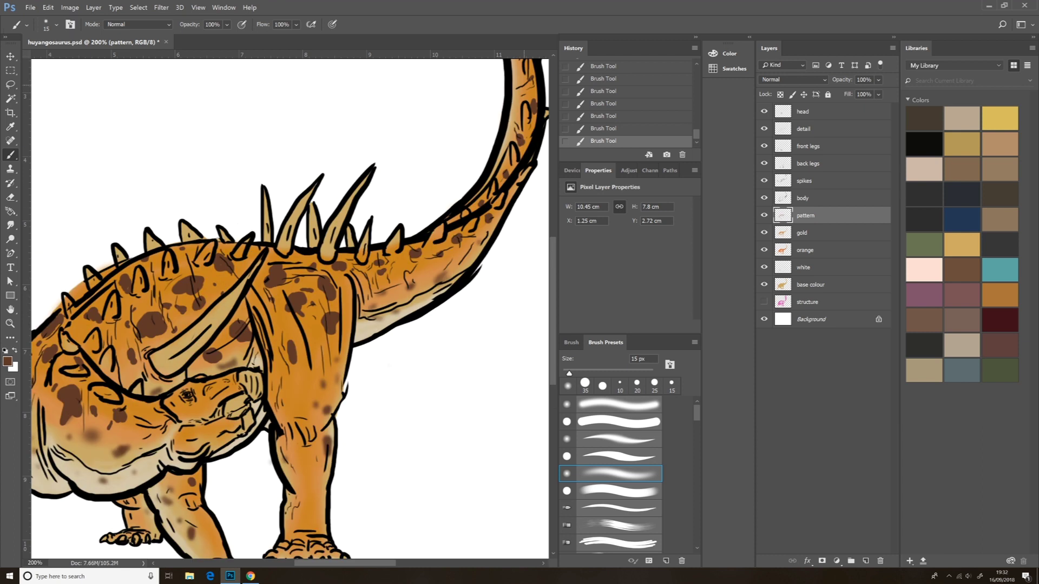
pyautogui.click(515, 96)
pyautogui.click(513, 122)
pyautogui.scroll(3, 515, 162)
pyautogui.click(522, 165)
# Save the file and add a new layer named "pattern 2" above the pattern layer
pyautogui.scroll(-6, 514, 162)
pyautogui.hotkey('ctrl', '-')
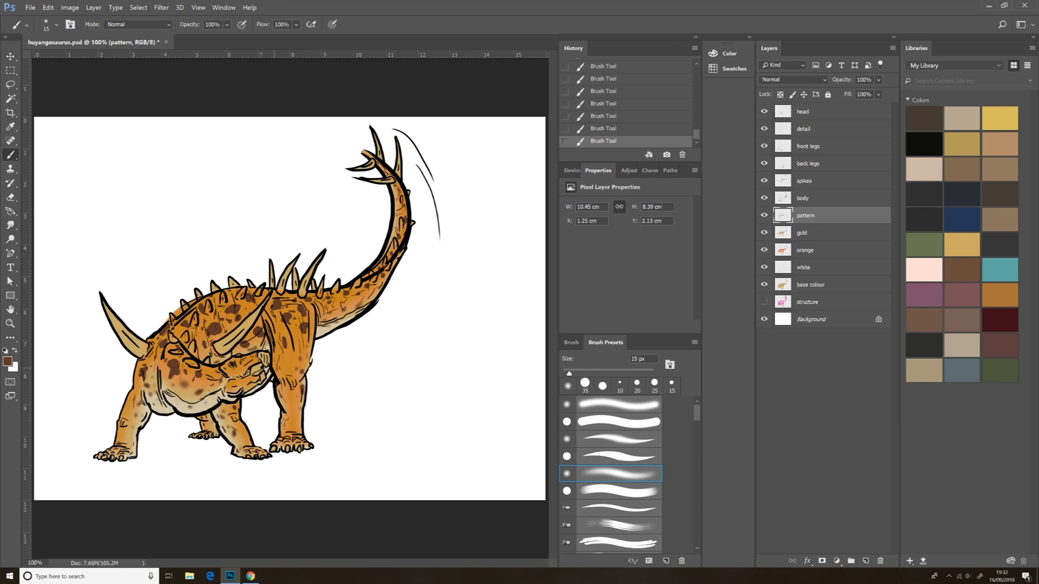
pyautogui.hotkey('ctrl', 's')
pyautogui.click(893, 48)
pyautogui.click(919, 49)
pyautogui.write('pattern 2')
pyautogui.press('Return')
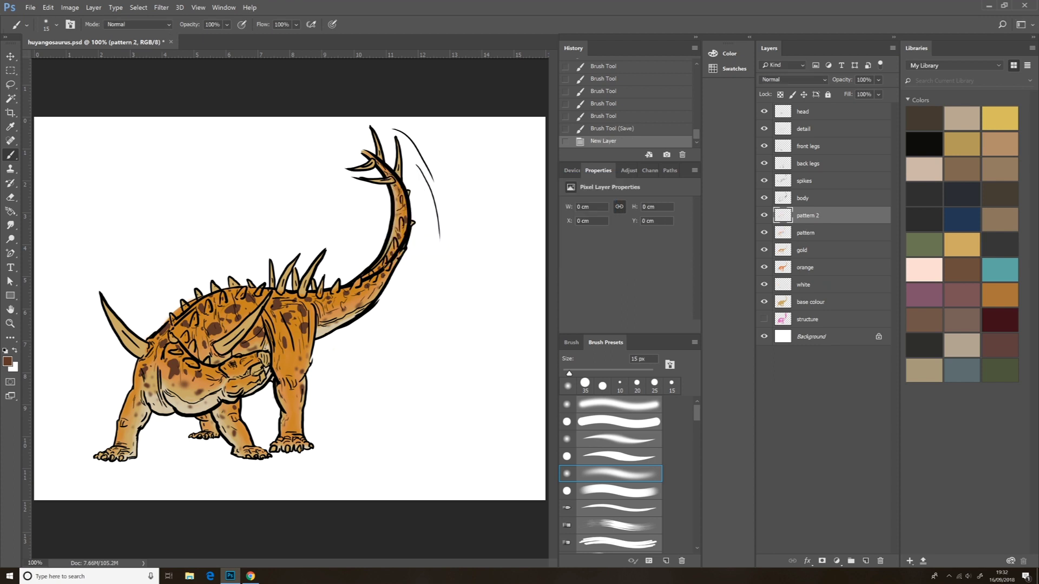
# Set the brush size to 7 px and choose a dark reddish-brown foreground colour
pyautogui.click(56, 25)
pyautogui.click(40, 103)
pyautogui.moveTo(68, 60); pyautogui.dragTo(62, 59)
pyautogui.click(8, 361)
pyautogui.click(513, 397)
pyautogui.click(654, 303)
pyautogui.hotkey('ctrl', '+')
pyautogui.hotkey('ctrl', '+')
pyautogui.hotkey('ctrl', '+')
pyautogui.hotkey('ctrl', '+')
pyautogui.hotkey('ctrl', '+')
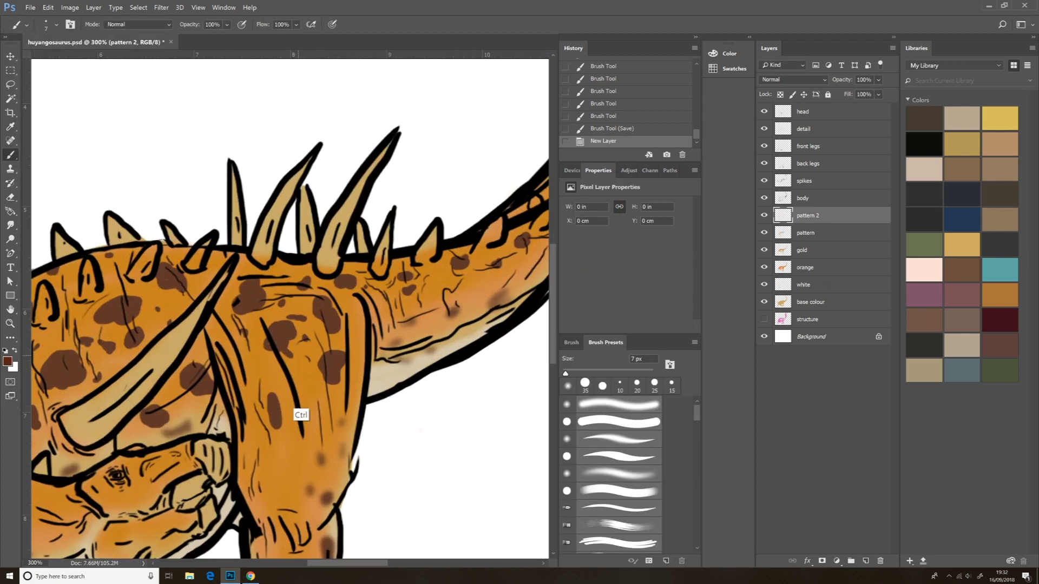
# Outline the brown spots on the thigh, hip and nearby flank in dark reddish brown on the pattern 2 layer
pyautogui.moveTo(286, 373)
pyautogui.mouseDown()
pyautogui.moveTo(276, 391)
pyautogui.moveTo(259, 335)
pyautogui.moveTo(330, 373)
pyautogui.mouseUp()
pyautogui.moveTo(279, 324); pyautogui.dragTo(390, 363)
pyautogui.moveTo(335, 281); pyautogui.dragTo(395, 352)
pyautogui.moveTo(398, 420)
pyautogui.mouseDown()
pyautogui.moveTo(368, 392)
pyautogui.moveTo(355, 455)
pyautogui.mouseUp()
pyautogui.moveTo(244, 268)
pyautogui.mouseDown()
pyautogui.moveTo(176, 295)
pyautogui.moveTo(195, 360)
pyautogui.mouseUp()
pyautogui.moveTo(246, 479); pyautogui.dragTo(265, 547)
pyautogui.moveTo(330, 266)
pyautogui.mouseDown()
pyautogui.moveTo(306, 270)
pyautogui.moveTo(333, 244)
pyautogui.mouseUp()
pyautogui.moveTo(373, 255); pyautogui.dragTo(422, 246)
pyautogui.moveTo(514, 238); pyautogui.dragTo(533, 276)
pyautogui.moveTo(216, 325); pyautogui.dragTo(397, 154)
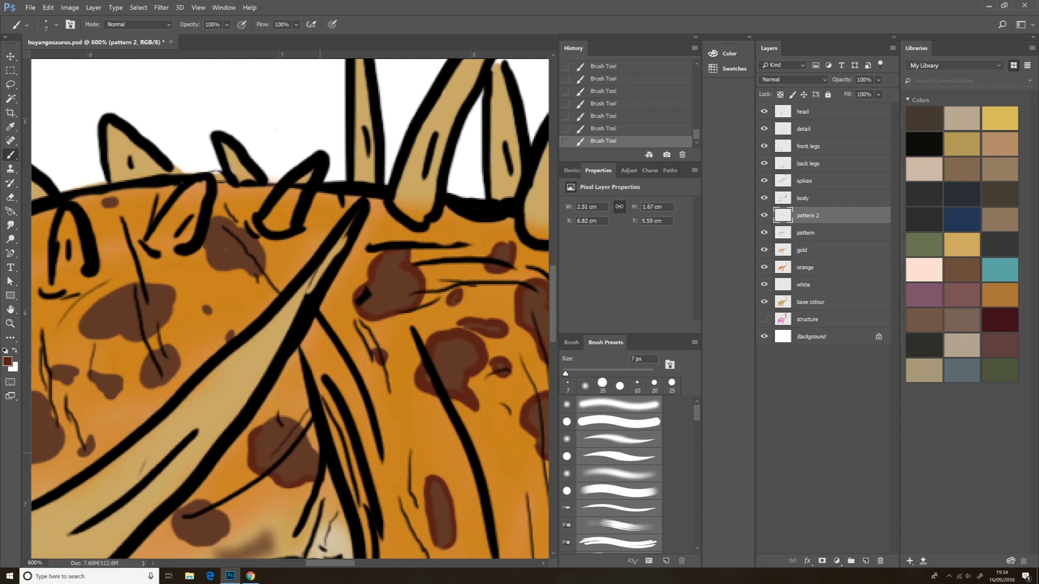
# Outline the flank spots around the long shoulder spike in the same dark reddish brown
pyautogui.moveTo(260, 422); pyautogui.dragTo(309, 481)
pyautogui.moveTo(233, 347); pyautogui.dragTo(178, 357)
pyautogui.moveTo(95, 263); pyautogui.dragTo(79, 287)
pyautogui.moveTo(124, 206)
pyautogui.mouseDown()
pyautogui.moveTo(54, 209)
pyautogui.moveTo(81, 200)
pyautogui.mouseUp()
pyautogui.moveTo(173, 176)
pyautogui.mouseDown()
pyautogui.moveTo(141, 217)
pyautogui.moveTo(176, 189)
pyautogui.mouseUp()
pyautogui.moveTo(127, 169)
pyautogui.mouseDown()
pyautogui.moveTo(145, 113)
pyautogui.moveTo(124, 169)
pyautogui.mouseUp()
pyautogui.moveTo(130, 303); pyautogui.dragTo(389, 250)
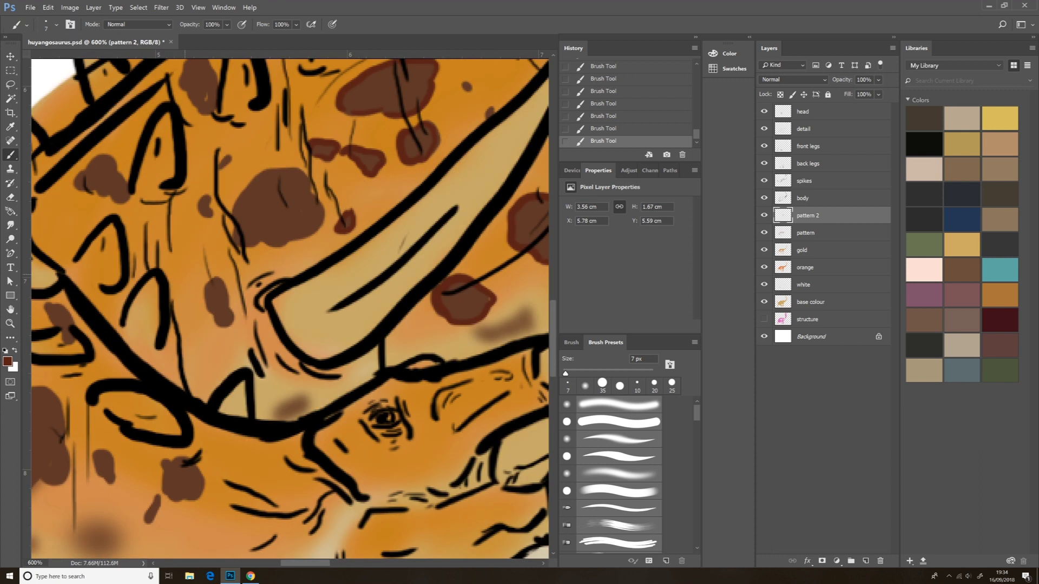
# Outline the spots behind the neck plates and on the upper back between the small spikes in dark reddish brown
pyautogui.moveTo(212, 280); pyautogui.dragTo(231, 309)
pyautogui.moveTo(97, 162)
pyautogui.mouseDown()
pyautogui.moveTo(75, 195)
pyautogui.moveTo(130, 192)
pyautogui.mouseUp()
pyautogui.moveTo(127, 186); pyautogui.dragTo(87, 153)
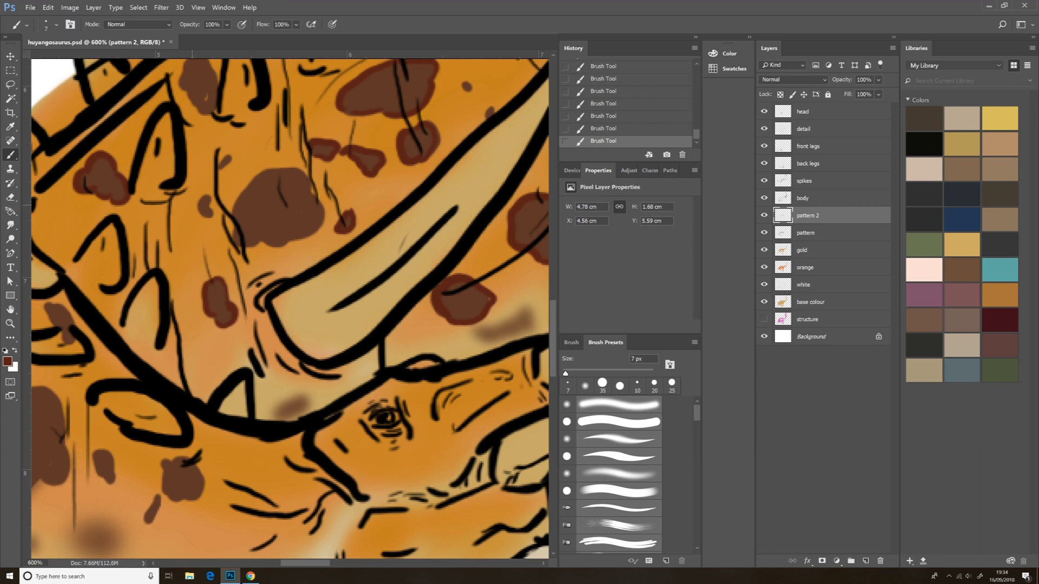
pyautogui.scroll(3, 248, 195)
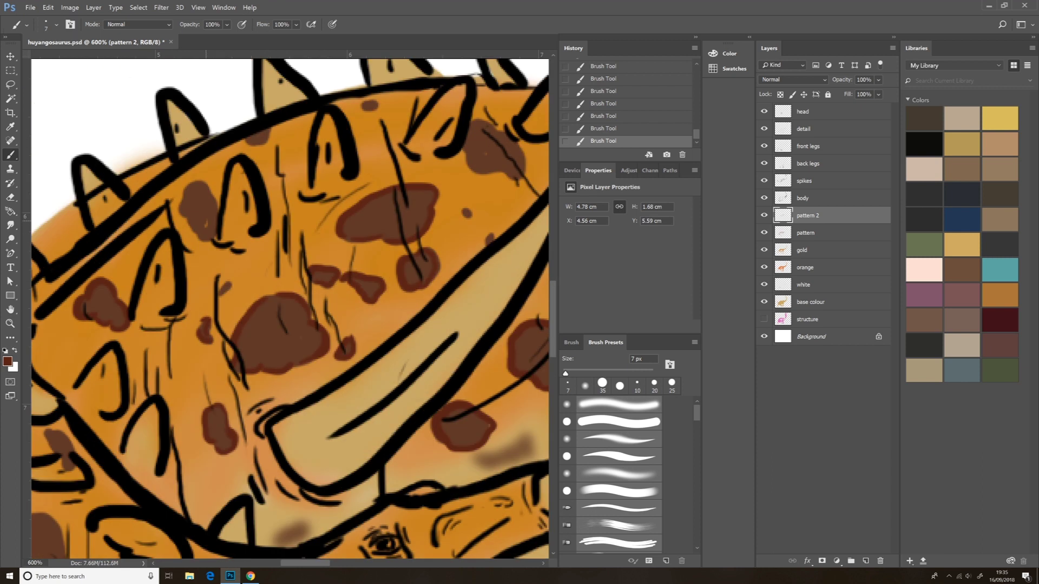
pyautogui.moveTo(528, 178); pyautogui.dragTo(488, 115)
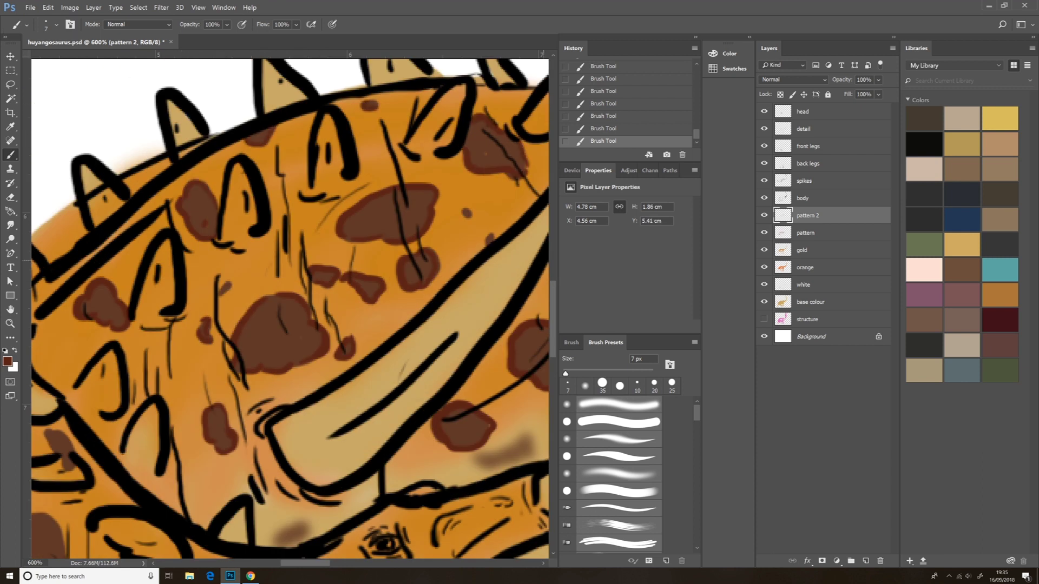
# Outline the small spots on the side of the neck behind the head and on the upper front leg
pyautogui.scroll(-8, 287, 303)
pyautogui.moveTo(142, 295); pyautogui.dragTo(157, 320)
pyautogui.moveTo(162, 254)
pyautogui.mouseDown()
pyautogui.moveTo(205, 287)
pyautogui.moveTo(103, 254)
pyautogui.moveTo(105, 278)
pyautogui.mouseUp()
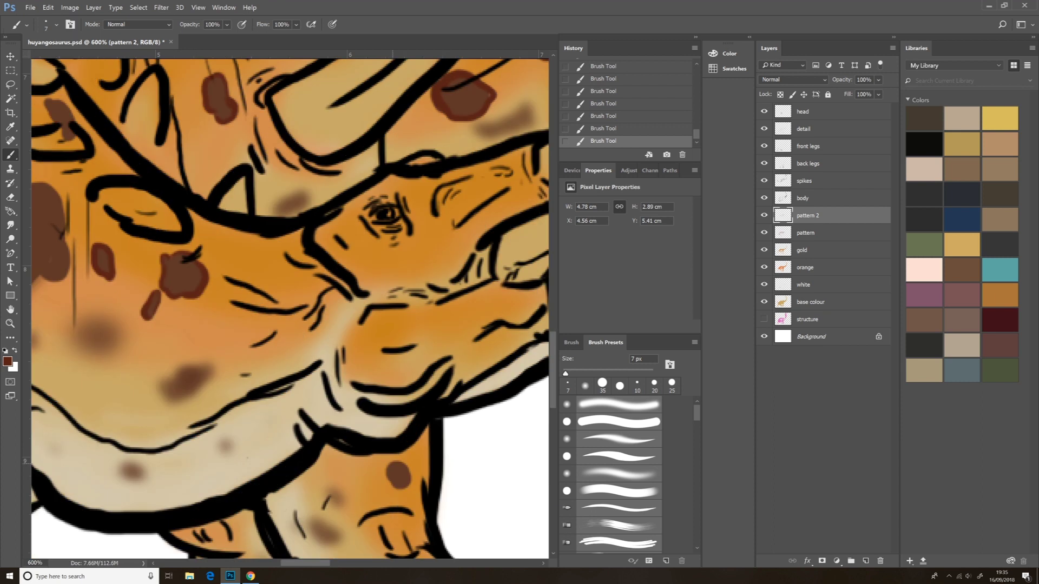
pyautogui.moveTo(408, 461); pyautogui.dragTo(387, 491)
# Outline the large neck spot, the chest spots and the spots along the shoulder edge in dark reddish brown
pyautogui.hscroll(-8, 287, 303)
pyautogui.moveTo(289, 226)
pyautogui.mouseDown()
pyautogui.moveTo(233, 270)
pyautogui.moveTo(279, 213)
pyautogui.mouseUp()
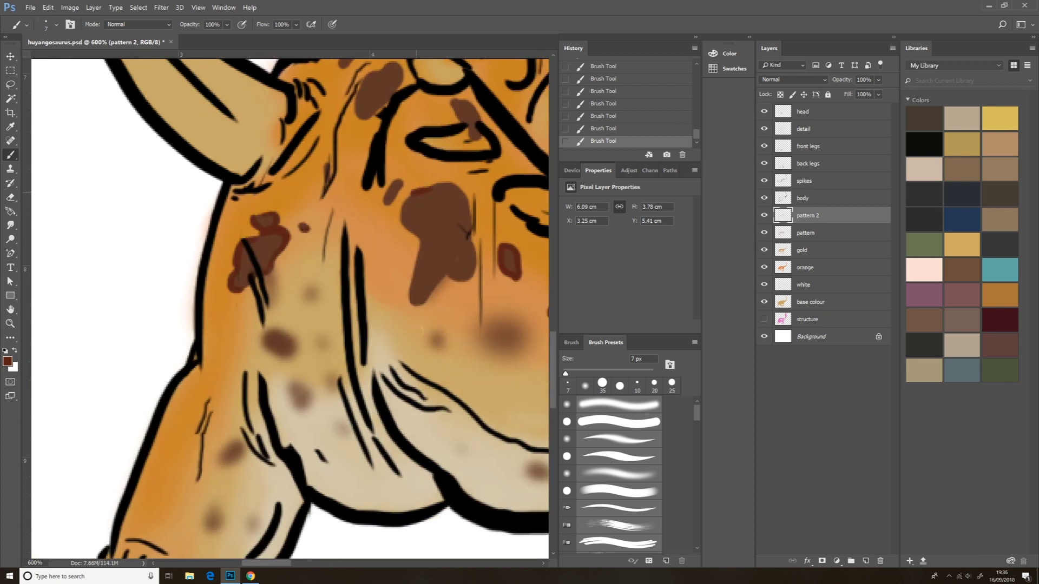
pyautogui.moveTo(401, 192)
pyautogui.mouseDown()
pyautogui.moveTo(449, 303)
pyautogui.moveTo(422, 181)
pyautogui.moveTo(389, 197)
pyautogui.mouseUp()
pyautogui.scroll(4, 286, 303)
pyautogui.moveTo(452, 254); pyautogui.dragTo(481, 276)
pyautogui.moveTo(360, 271); pyautogui.dragTo(382, 258)
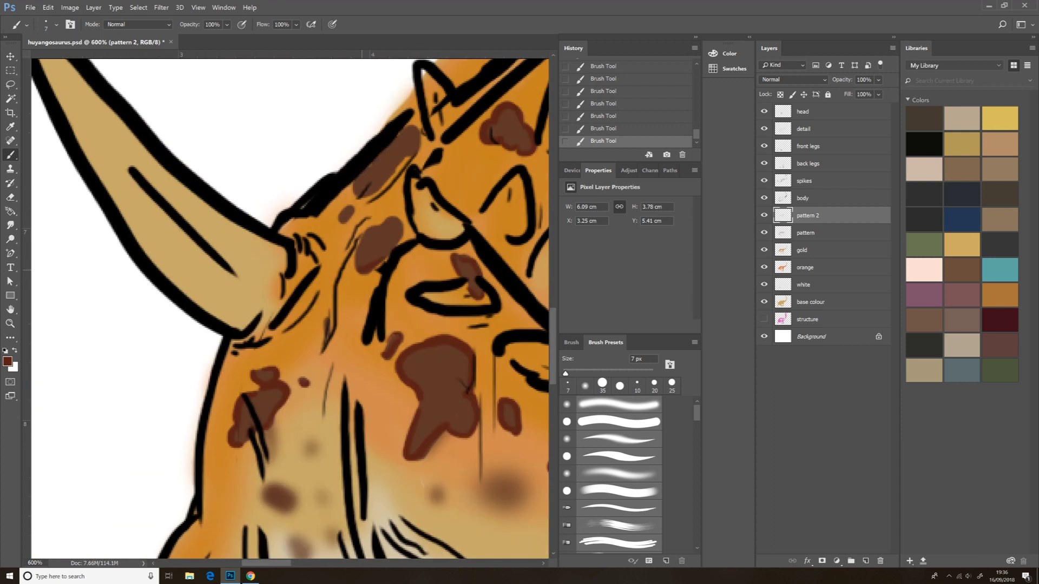
pyautogui.moveTo(405, 214); pyautogui.dragTo(352, 271)
pyautogui.moveTo(401, 157); pyautogui.dragTo(422, 125)
pyautogui.moveTo(349, 214); pyautogui.dragTo(338, 222)
# Outline the spots on the tail base and lower tail in dark reddish brown
pyautogui.hscroll(20, 286, 304)
pyautogui.scroll(6, 287, 303)
pyautogui.moveTo(305, 259)
pyautogui.mouseDown()
pyautogui.moveTo(352, 287)
pyautogui.moveTo(352, 264)
pyautogui.mouseUp()
pyautogui.moveTo(391, 265); pyautogui.dragTo(416, 285)
pyautogui.moveTo(437, 210); pyautogui.dragTo(474, 244)
pyautogui.hscroll(5, 287, 304)
pyautogui.scroll(3, 287, 303)
pyautogui.moveTo(379, 251); pyautogui.dragTo(387, 283)
pyautogui.moveTo(360, 208); pyautogui.dragTo(351, 230)
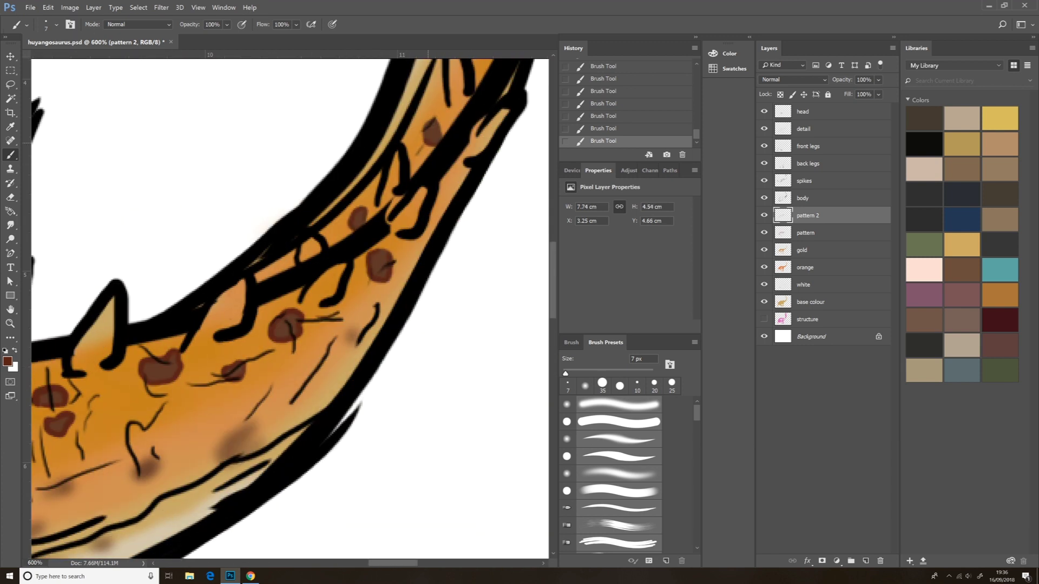
# Outline the remaining spots on the upper tail and save the file
pyautogui.moveTo(428, 140); pyautogui.dragTo(441, 120)
pyautogui.scroll(5, 287, 303)
pyautogui.moveTo(474, 246); pyautogui.dragTo(482, 281)
pyautogui.moveTo(511, 188)
pyautogui.mouseDown()
pyautogui.moveTo(524, 180)
pyautogui.moveTo(522, 141)
pyautogui.mouseUp()
pyautogui.scroll(5, 287, 303)
pyautogui.scroll(-12, 286, 304)
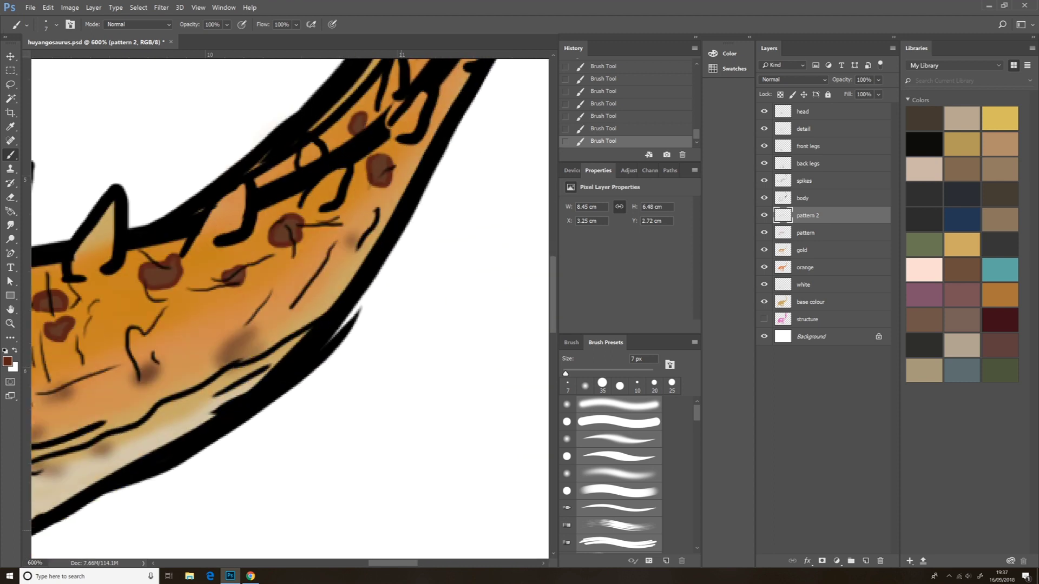
pyautogui.scroll(-6, 348, 382)
pyautogui.hotkey('ctrl', 's')
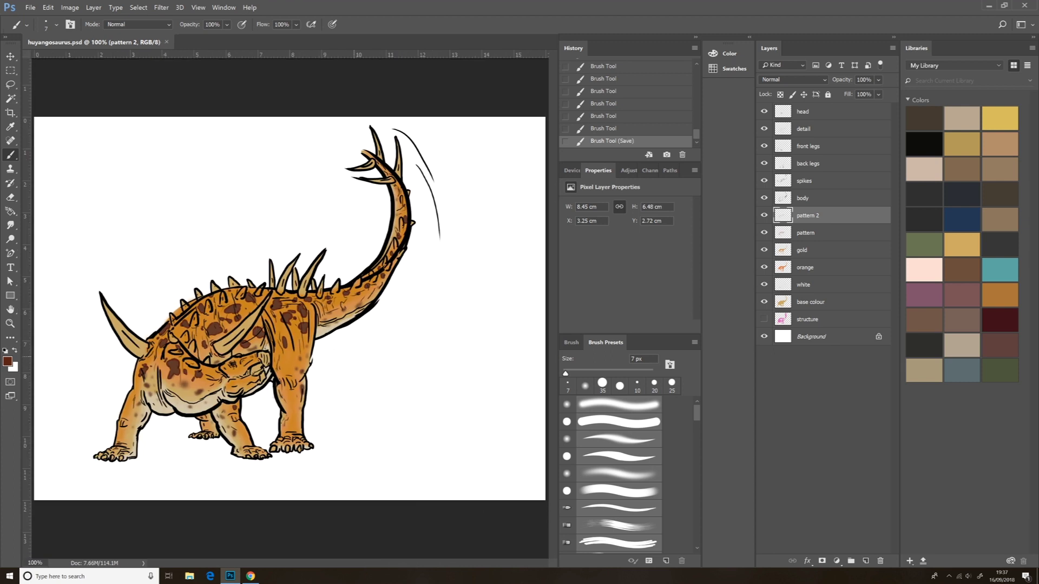
# Add a new layer named "other colours" and choose a pale pinkish-beige foreground colour
pyautogui.hotkey('ctrl', 'shift', 'n')
pyautogui.write('other colours')
pyautogui.press('Return')
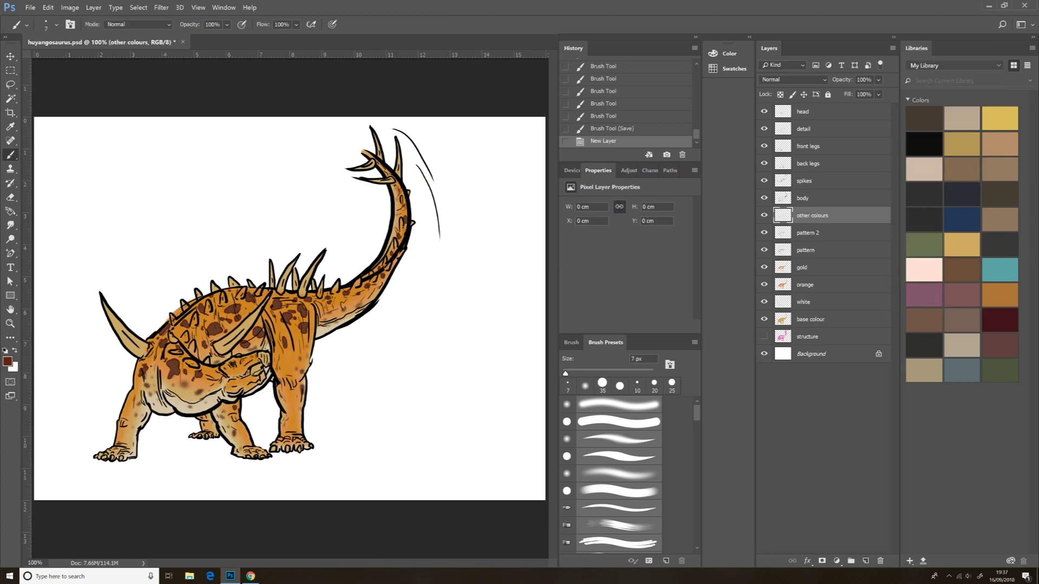
pyautogui.click(7, 361)
pyautogui.press('Return')
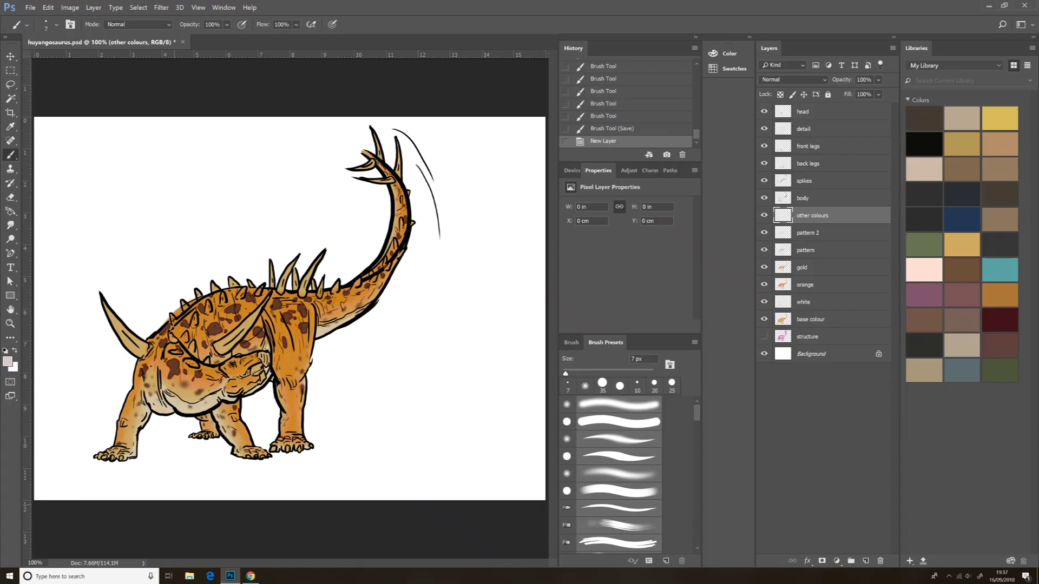
pyautogui.click(8, 361)
pyautogui.click(557, 432)
pyautogui.click(441, 335)
pyautogui.click(655, 302)
# Fill the long near shoulder spike with pale pinkish beige using the 7 px brush
pyautogui.hotkey('ctrl', '+')
pyautogui.hotkey('ctrl', '+')
pyautogui.hotkey('ctrl', '+')
pyautogui.hotkey('ctrl', '+')
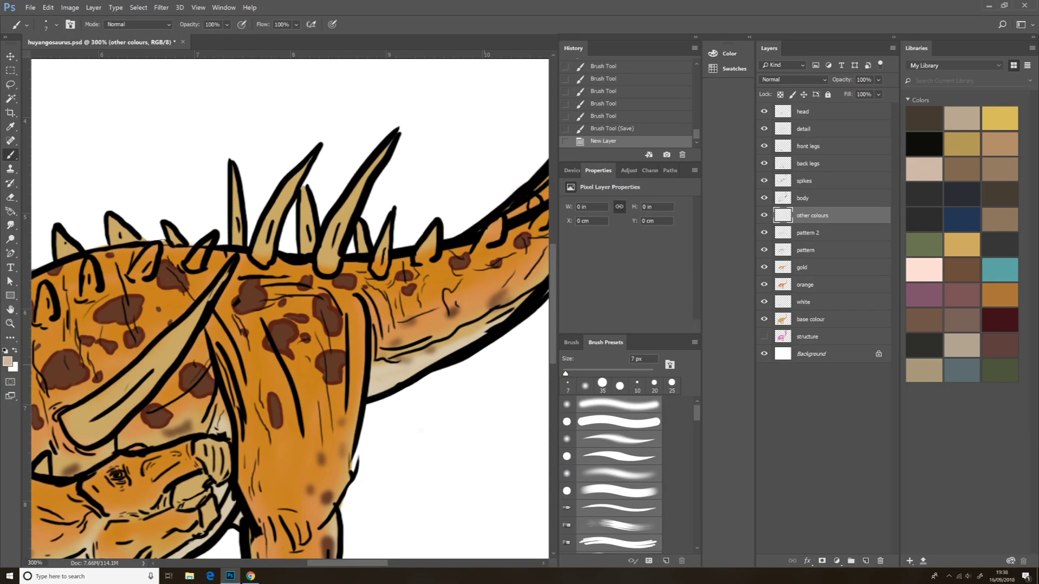
pyautogui.scroll(-4, 289, 308)
pyautogui.moveTo(138, 295)
pyautogui.mouseDown()
pyautogui.moveTo(157, 341)
pyautogui.moveTo(184, 303)
pyautogui.mouseUp()
pyautogui.hscroll(-5, 290, 308)
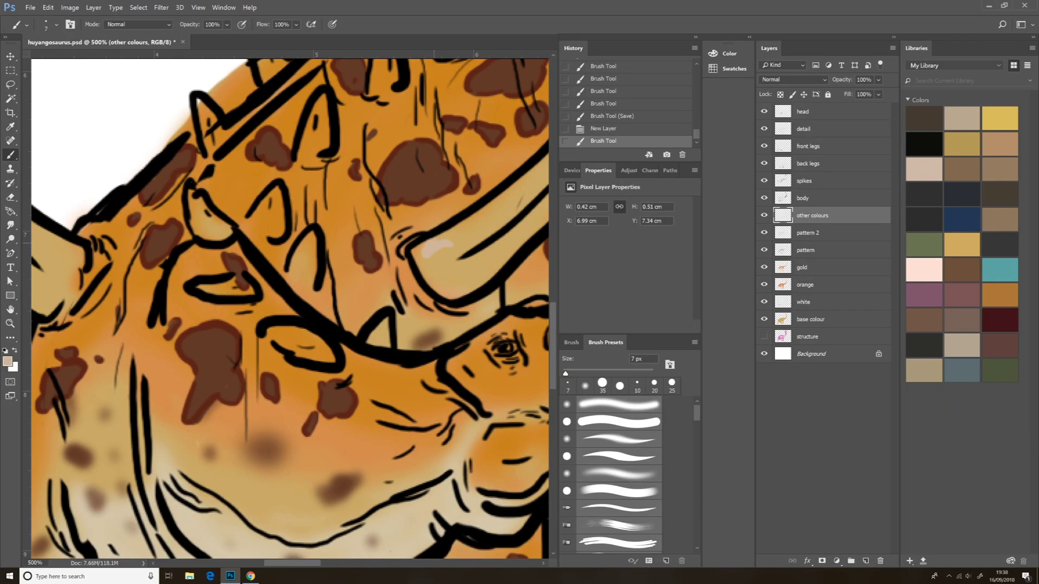
pyautogui.moveTo(432, 249)
pyautogui.mouseDown()
pyautogui.moveTo(476, 287)
pyautogui.moveTo(433, 266)
pyautogui.mouseUp()
pyautogui.hscroll(5, 289, 308)
pyautogui.scroll(2, 289, 308)
pyautogui.moveTo(216, 303)
pyautogui.mouseDown()
pyautogui.moveTo(287, 330)
pyautogui.moveTo(395, 198)
pyautogui.mouseUp()
pyautogui.moveTo(466, 81)
pyautogui.mouseDown()
pyautogui.moveTo(401, 178)
pyautogui.moveTo(273, 285)
pyautogui.mouseUp()
# Enlarge the brush to 15 px and fill the far shoulder spike with pale pinkish beige
pyautogui.hotkey('ctrl', '-')
pyautogui.hscroll(-10, 274, 284)
pyautogui.press(']')
pyautogui.press(']')
pyautogui.press(']')
pyautogui.press(']')
pyautogui.press(']')
pyautogui.moveTo(378, 308)
pyautogui.mouseDown()
pyautogui.moveTo(423, 366)
pyautogui.moveTo(454, 336)
pyautogui.moveTo(392, 295)
pyautogui.moveTo(306, 196)
pyautogui.mouseUp()
pyautogui.hotkey('ctrl', '+')
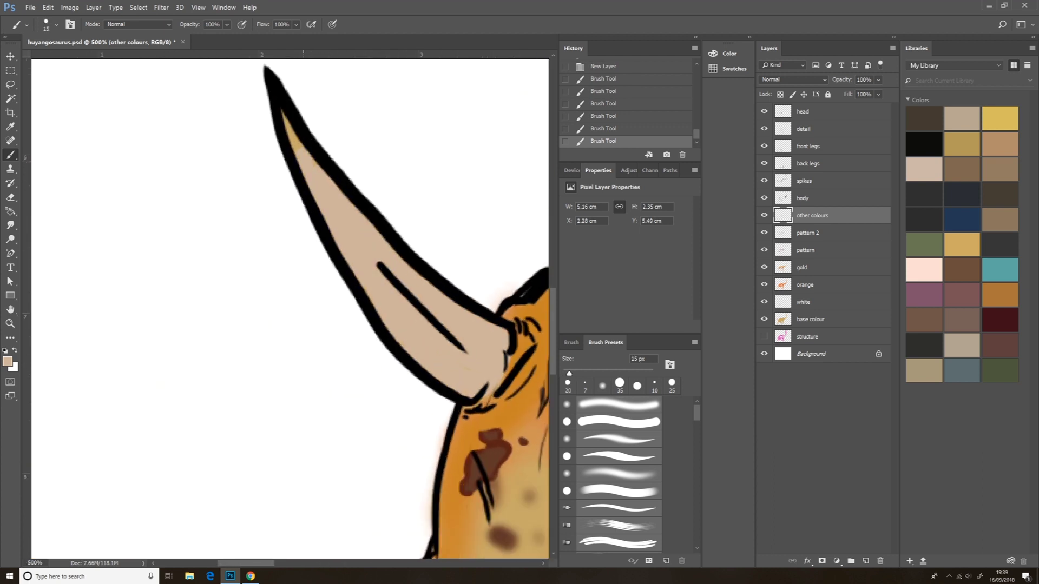
# Reduce the brush to 9 px and fill the tail-tip spikes with pale pinkish beige
pyautogui.press('[')
pyautogui.press('[')
pyautogui.hotkey('ctrl', '1')
pyautogui.moveTo(384, 158); pyautogui.dragTo(436, 158)
pyautogui.moveTo(369, 157); pyautogui.dragTo(360, 115)
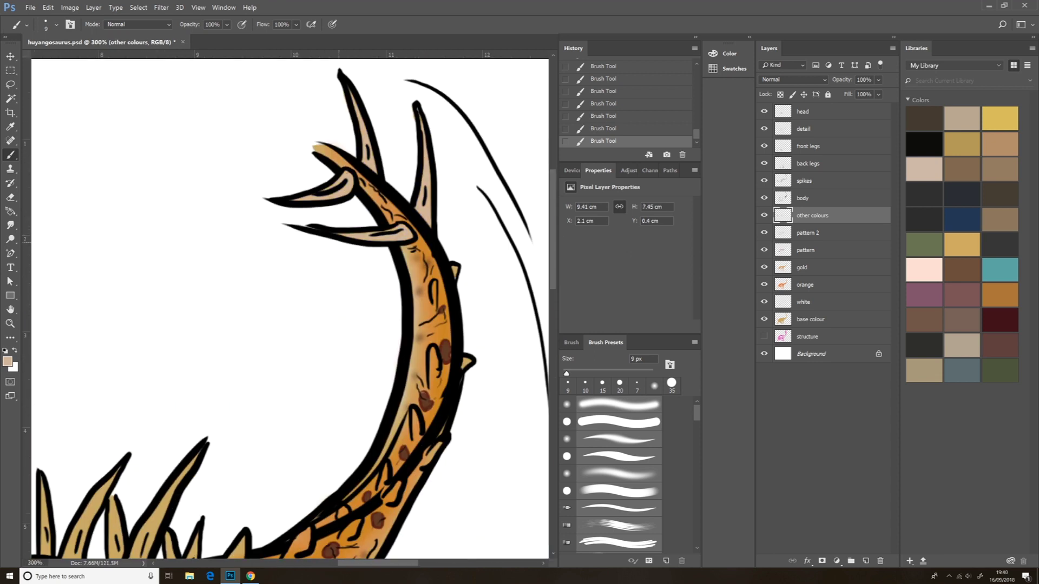
# Shade a tall back spike with the greyish brown #5f564c
pyautogui.scroll(-5, 281, 308)
pyautogui.hscroll(-2, 282, 308)
pyautogui.click(8, 362)
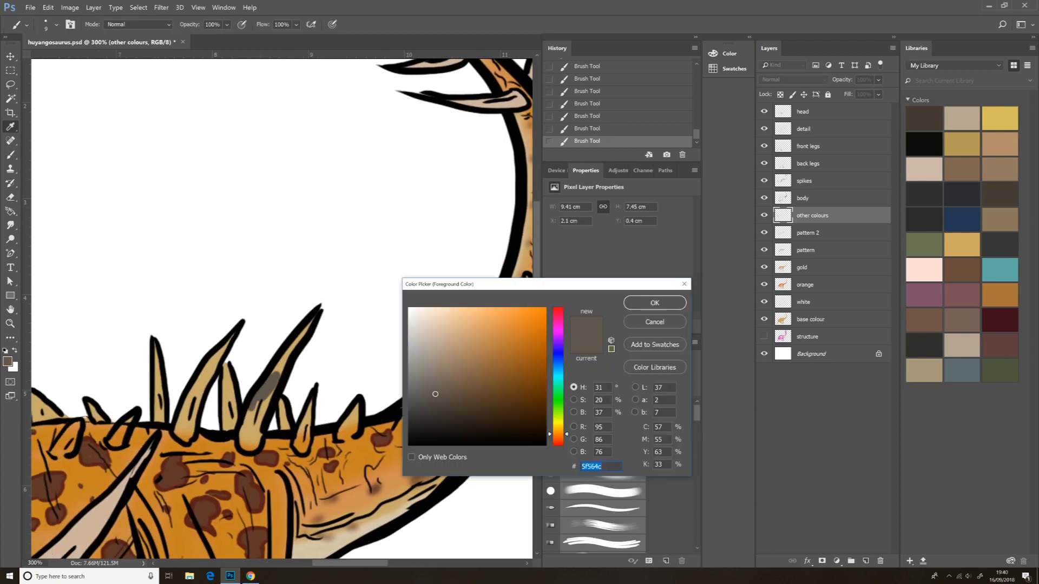
pyautogui.press('Return')
# Choose a near-black foreground colour and paint the claws on the feet
pyautogui.scroll(-6, 281, 308)
pyautogui.click(7, 361)
pyautogui.press('Return')
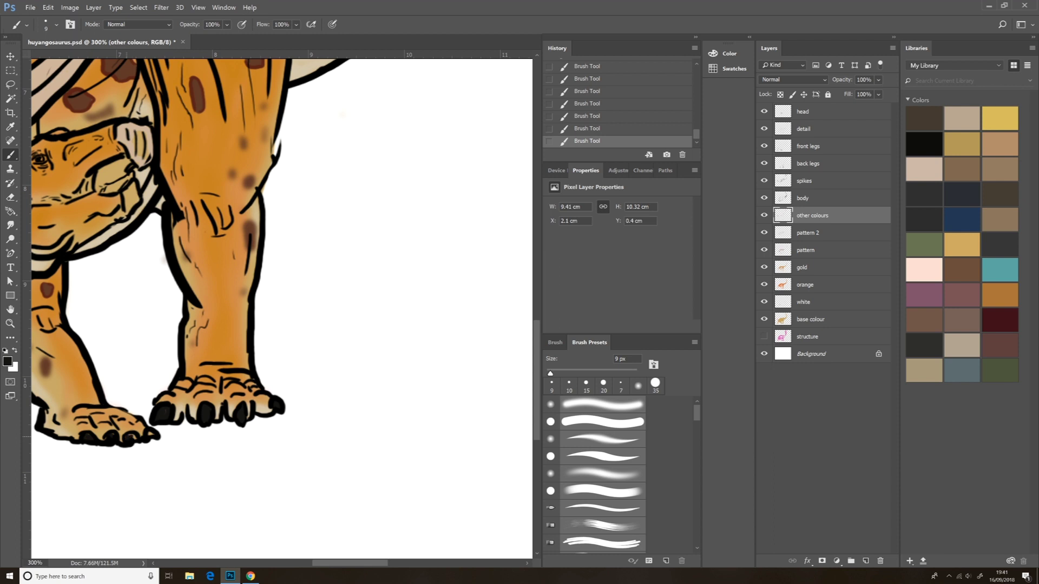
pyautogui.hscroll(-5, 282, 309)
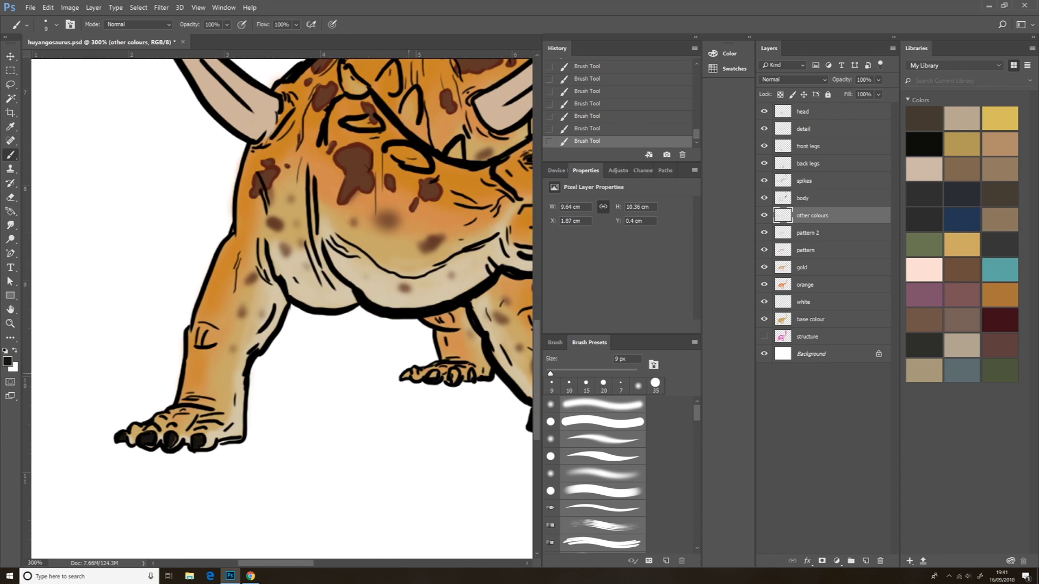
pyautogui.hscroll(3, 282, 308)
# Choose a strong red foreground colour and fill the neck plates nearest the head
pyautogui.click(8, 361)
pyautogui.click(558, 315)
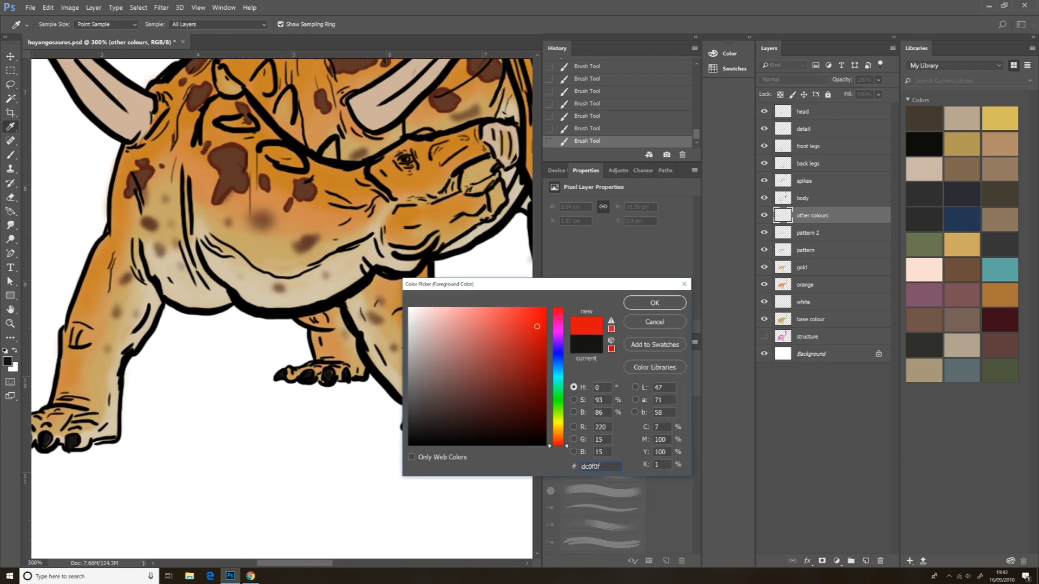
pyautogui.click(532, 343)
pyautogui.press('Return')
pyautogui.press('b')
pyautogui.scroll(5, 282, 309)
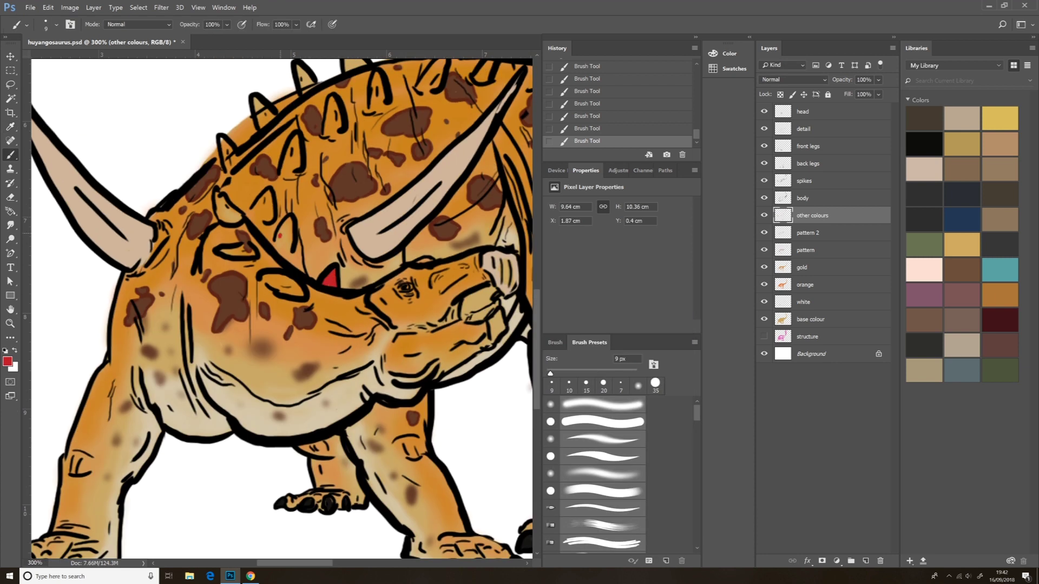
pyautogui.moveTo(279, 237); pyautogui.dragTo(289, 223)
pyautogui.moveTo(273, 280); pyautogui.dragTo(297, 292)
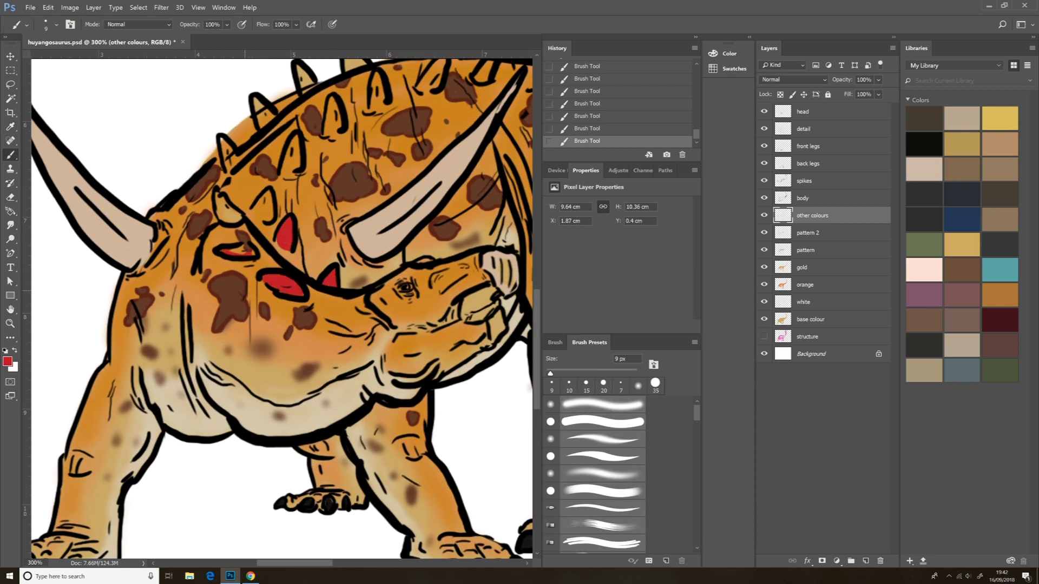
pyautogui.moveTo(232, 252)
pyautogui.mouseDown()
pyautogui.moveTo(266, 254)
pyautogui.moveTo(217, 268)
pyautogui.mouseUp()
# Fill the remaining shoulder plates and the plates along the front of the back with red
pyautogui.scroll(2, 254, 254)
pyautogui.moveTo(221, 202)
pyautogui.mouseDown()
pyautogui.moveTo(236, 228)
pyautogui.moveTo(296, 200)
pyautogui.mouseUp()
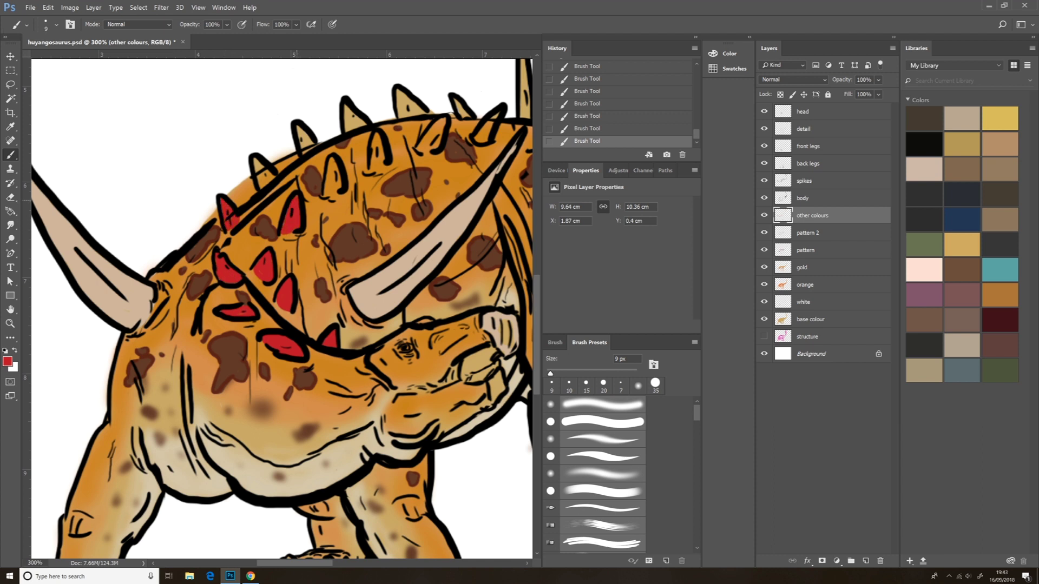
pyautogui.moveTo(307, 150)
pyautogui.mouseDown()
pyautogui.moveTo(301, 129)
pyautogui.moveTo(332, 191)
pyautogui.mouseUp()
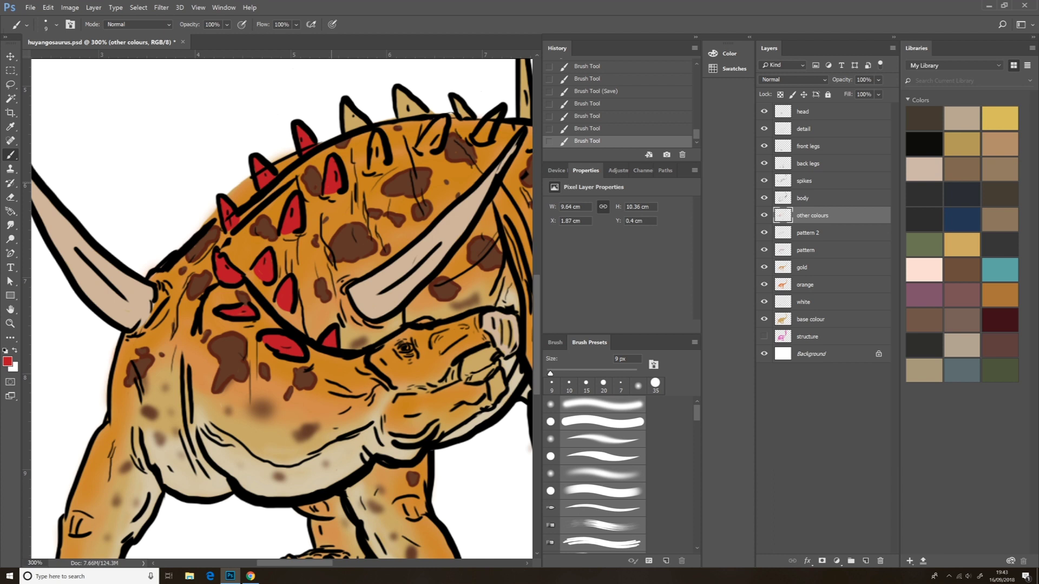
pyautogui.moveTo(351, 130); pyautogui.dragTo(349, 113)
pyautogui.moveTo(377, 164); pyautogui.dragTo(374, 133)
pyautogui.moveTo(431, 150)
pyautogui.mouseDown()
pyautogui.moveTo(439, 124)
pyautogui.moveTo(403, 93)
pyautogui.mouseUp()
# Paint the last plates before the tall hip spikes and the plates at the start of the tail red
pyautogui.hscroll(5, 281, 309)
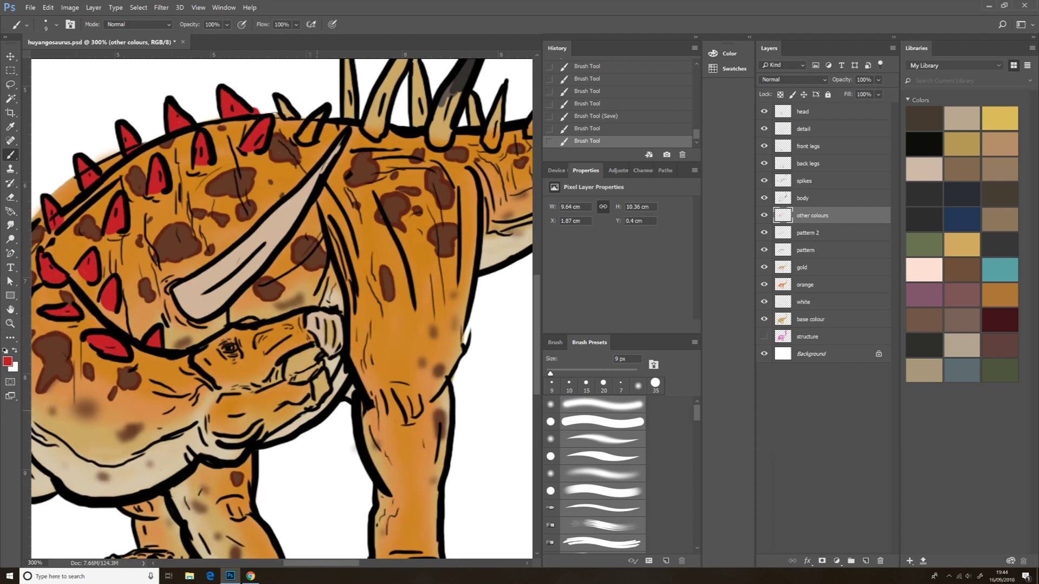
pyautogui.moveTo(309, 140); pyautogui.dragTo(306, 120)
pyautogui.scroll(3, 282, 308)
pyautogui.hscroll(5, 281, 309)
pyautogui.moveTo(376, 221)
pyautogui.mouseDown()
pyautogui.moveTo(372, 201)
pyautogui.moveTo(363, 233)
pyautogui.mouseUp()
pyautogui.moveTo(439, 217)
pyautogui.mouseDown()
pyautogui.moveTo(428, 212)
pyautogui.moveTo(441, 195)
pyautogui.mouseUp()
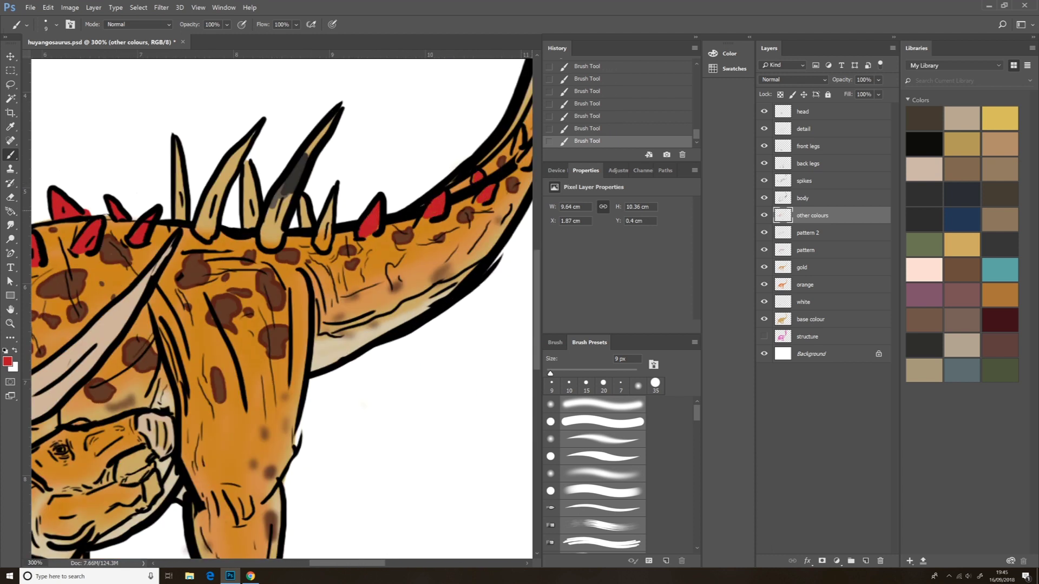
# Fill the small plates along the upper tail, up to the tail-tip spikes, with red
pyautogui.scroll(2, 281, 308)
pyautogui.hscroll(5, 281, 309)
pyautogui.scroll(5, 282, 308)
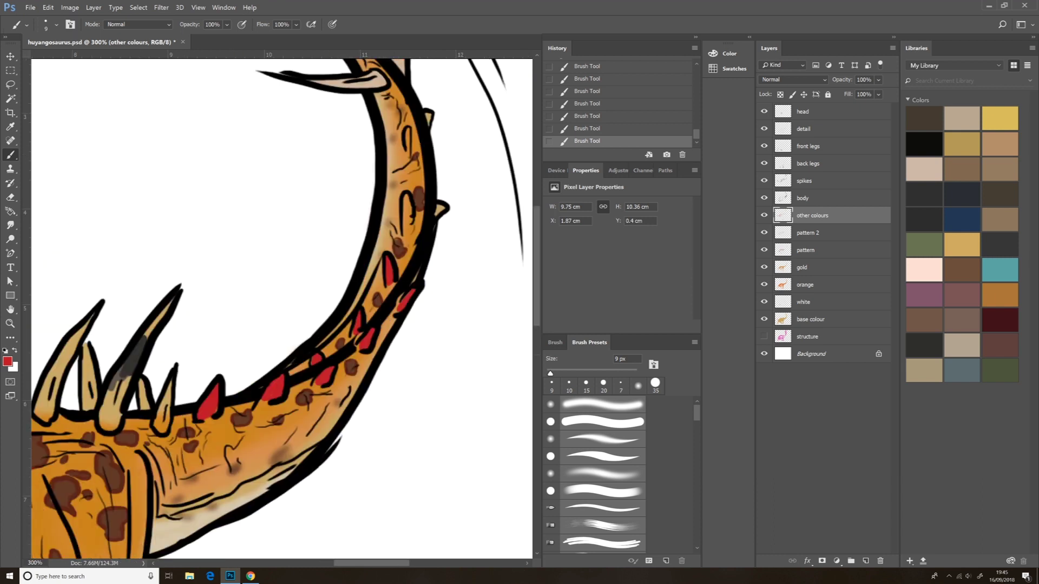
pyautogui.moveTo(438, 238)
pyautogui.mouseDown()
pyautogui.moveTo(444, 227)
pyautogui.moveTo(405, 242)
pyautogui.mouseUp()
pyautogui.scroll(2, 281, 308)
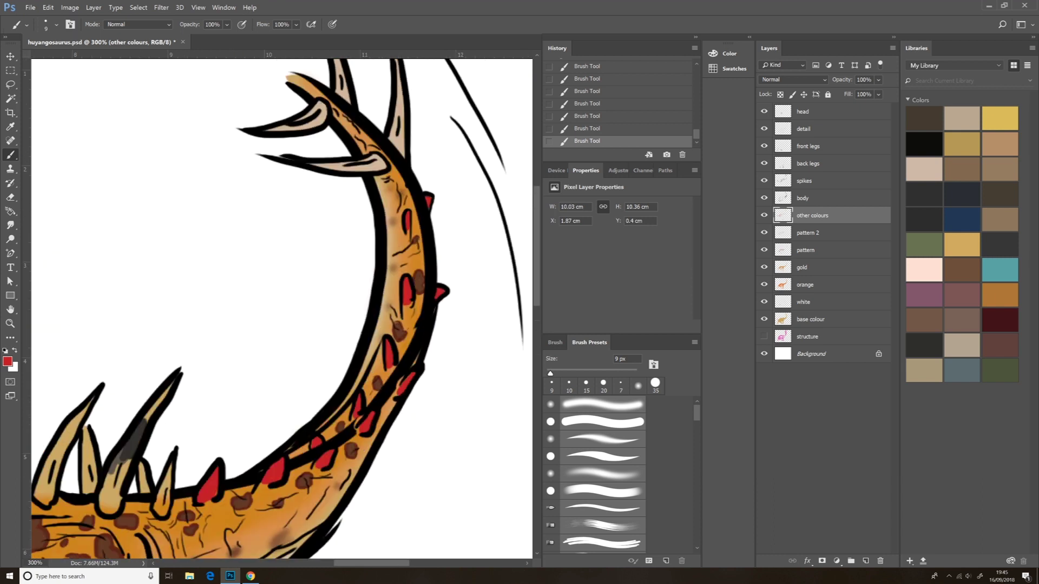
# Fill the two short spikes at the base of the tail with red
pyautogui.scroll(-5, 282, 308)
pyautogui.moveTo(163, 360)
pyautogui.mouseDown()
pyautogui.moveTo(162, 312)
pyautogui.moveTo(146, 307)
pyautogui.mouseUp()
pyautogui.scroll(-1, 282, 308)
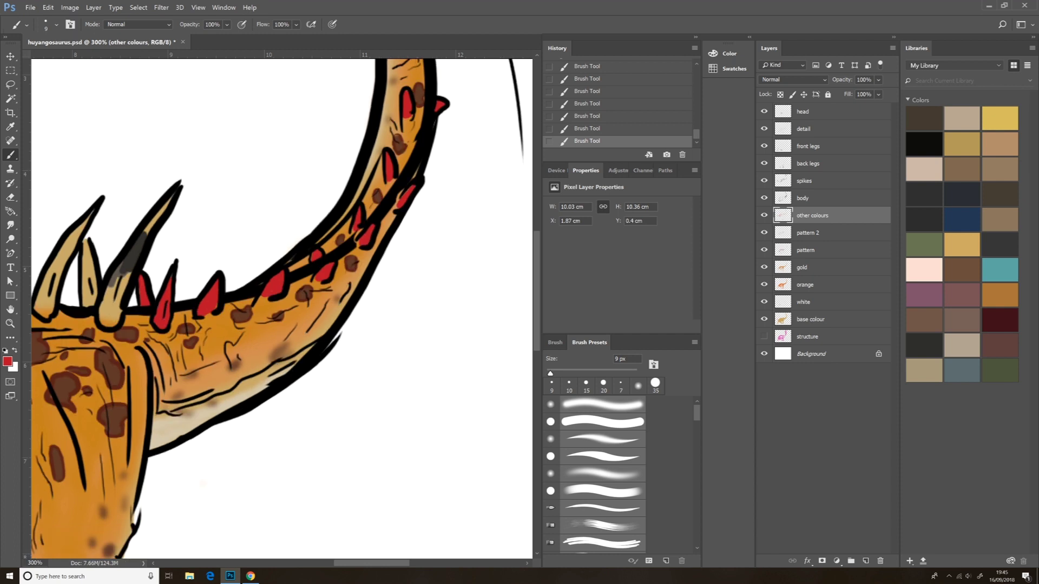
# Choose a pale pinkish beige and fill the tall hip spikes and the short spikes at the tail base
pyautogui.hscroll(-3, 281, 308)
pyautogui.click(8, 361)
pyautogui.click(449, 314)
pyautogui.click(664, 301)
pyautogui.moveTo(250, 325); pyautogui.dragTo(234, 277)
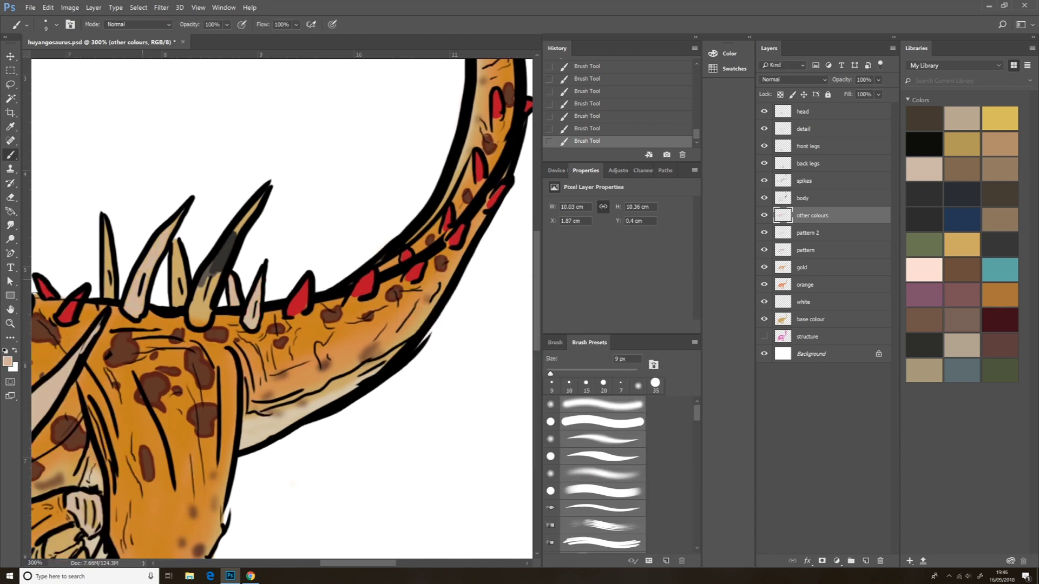
pyautogui.moveTo(176, 287); pyautogui.dragTo(178, 249)
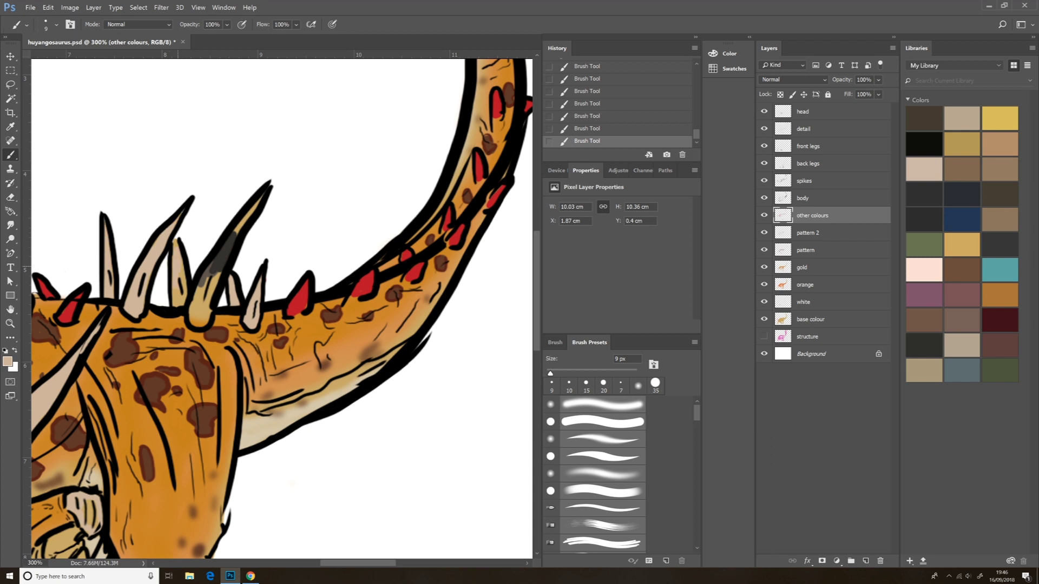
pyautogui.moveTo(199, 322); pyautogui.dragTo(233, 234)
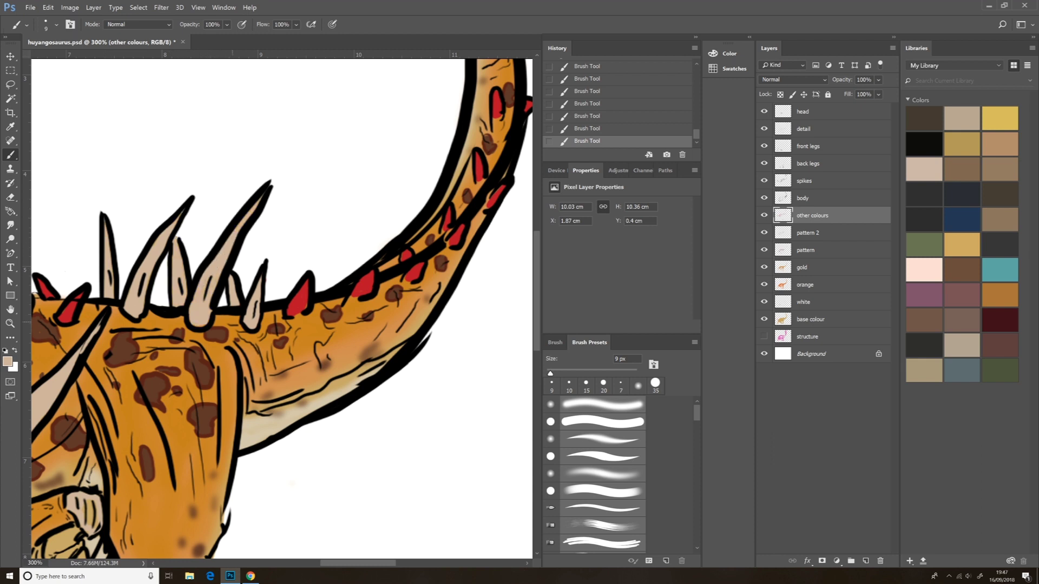
# Choose a very dark reddish brown and paint the tips of the red neck and back plates
pyautogui.moveTo(136, 324); pyautogui.dragTo(490, 284)
pyautogui.click(7, 362)
pyautogui.click(559, 444)
pyautogui.click(443, 413)
pyautogui.click(663, 301)
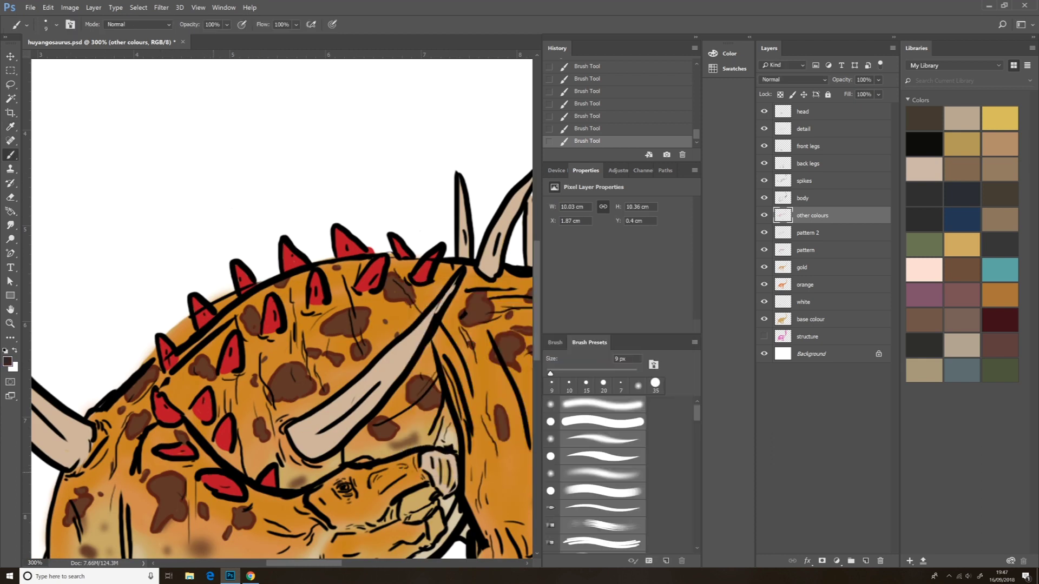
pyautogui.moveTo(202, 476); pyautogui.dragTo(226, 494)
pyautogui.moveTo(269, 470); pyautogui.dragTo(274, 479)
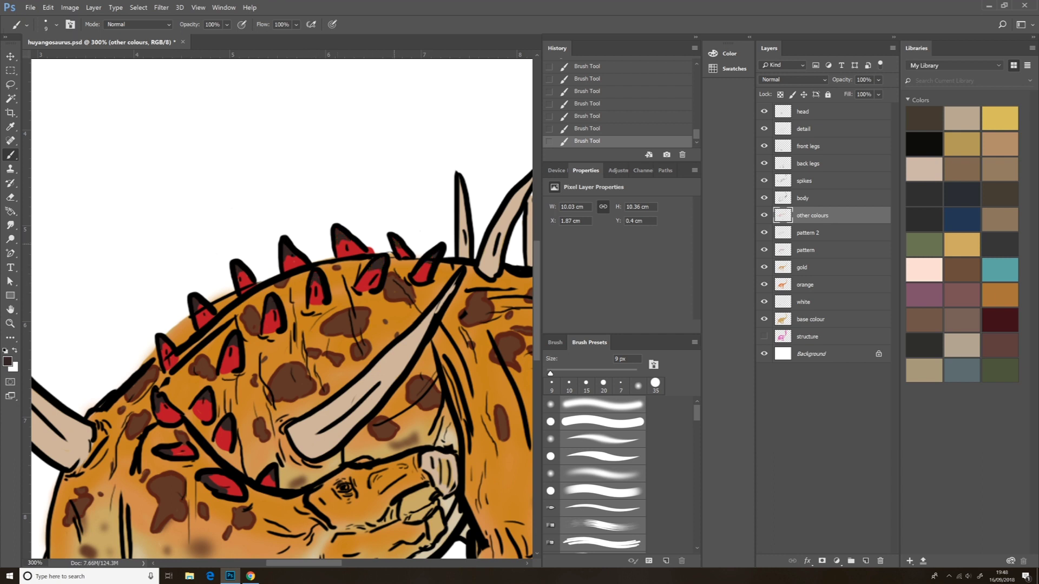
# Darken the tips of the tall beige hip spikes with the same dark reddish brown
pyautogui.moveTo(433, 325); pyautogui.dragTo(175, 325)
pyautogui.moveTo(359, 156)
pyautogui.mouseDown()
pyautogui.moveTo(325, 208)
pyautogui.moveTo(278, 228)
pyautogui.mouseUp()
pyautogui.moveTo(254, 170)
pyautogui.mouseDown()
pyautogui.moveTo(279, 204)
pyautogui.moveTo(265, 198)
pyautogui.mouseUp()
pyautogui.moveTo(201, 180); pyautogui.dragTo(206, 216)
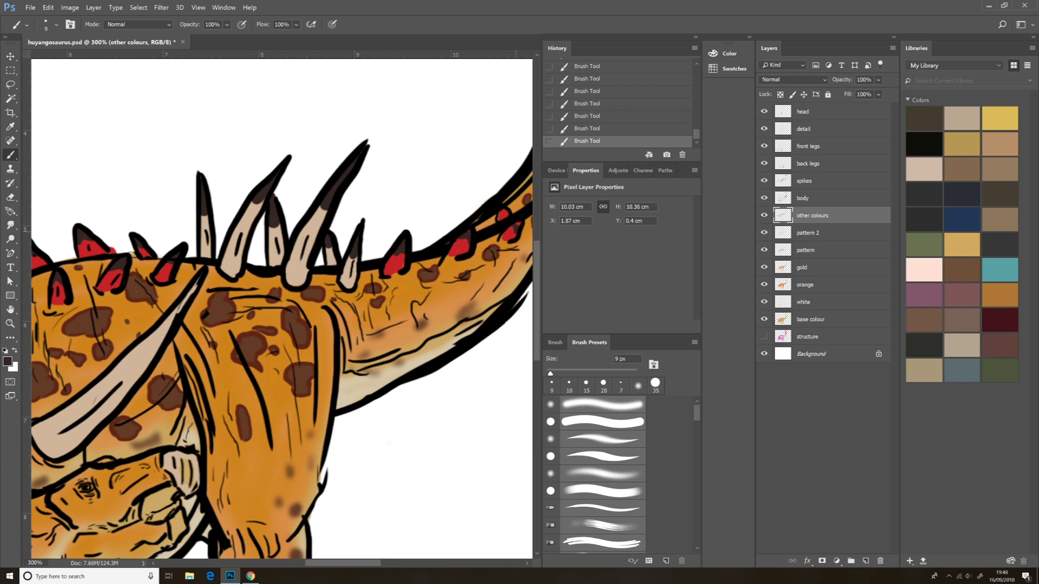
# Paint dark reddish-brown tips on the red plates along the tail
pyautogui.moveTo(379, 270)
pyautogui.mouseDown()
pyautogui.moveTo(228, 325)
pyautogui.moveTo(203, 397)
pyautogui.mouseUp()
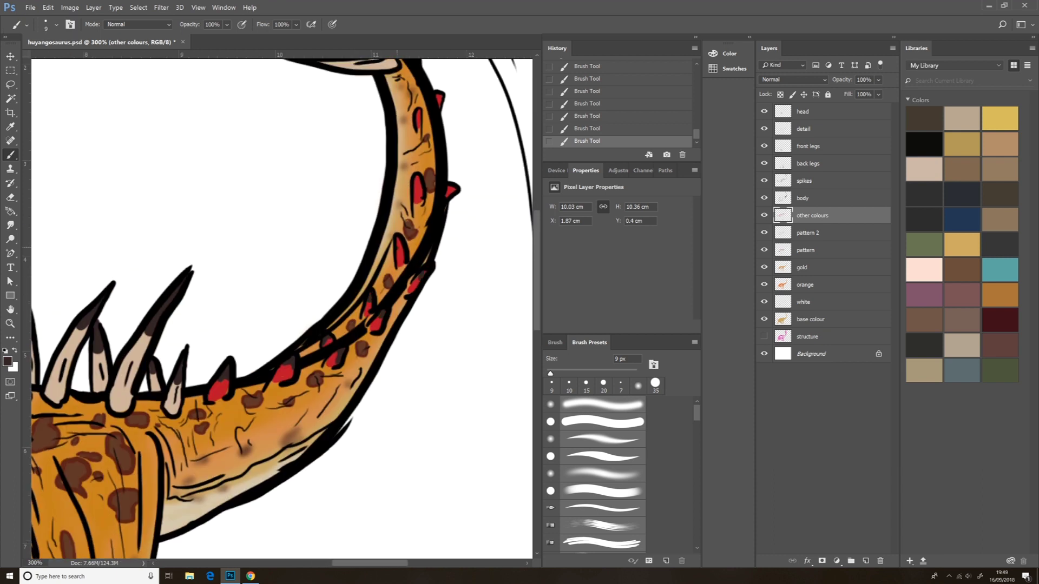
pyautogui.moveTo(455, 189); pyautogui.dragTo(450, 192)
pyautogui.moveTo(270, 217); pyautogui.dragTo(270, 344)
pyautogui.moveTo(271, 487); pyautogui.dragTo(272, 152)
# Choose a dark brownish grey and fill the upper and lower parts of the beak
pyautogui.moveTo(162, 298); pyautogui.dragTo(467, 257)
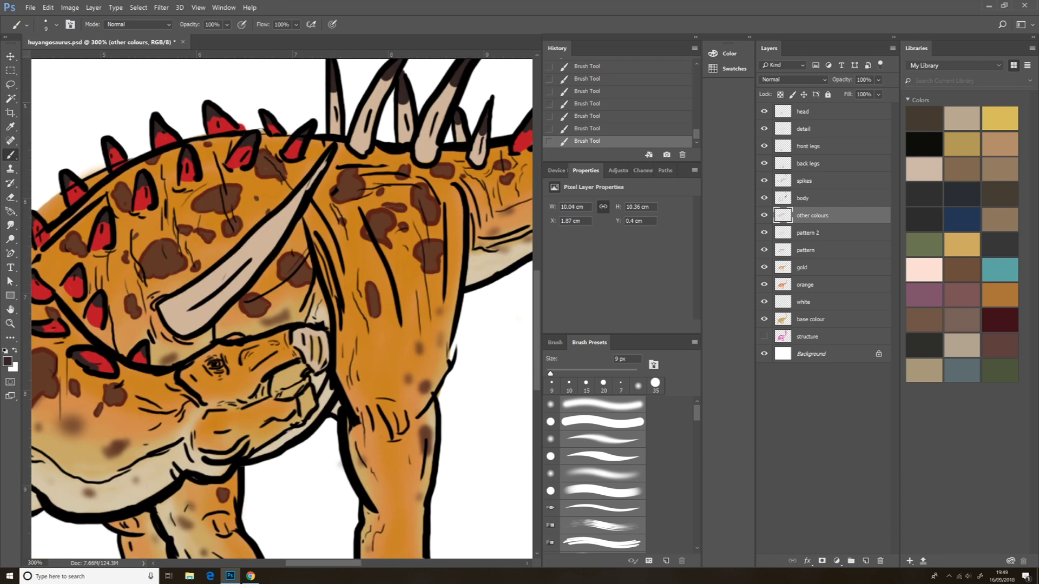
pyautogui.click(8, 361)
pyautogui.click(222, 287)
pyautogui.click(423, 382)
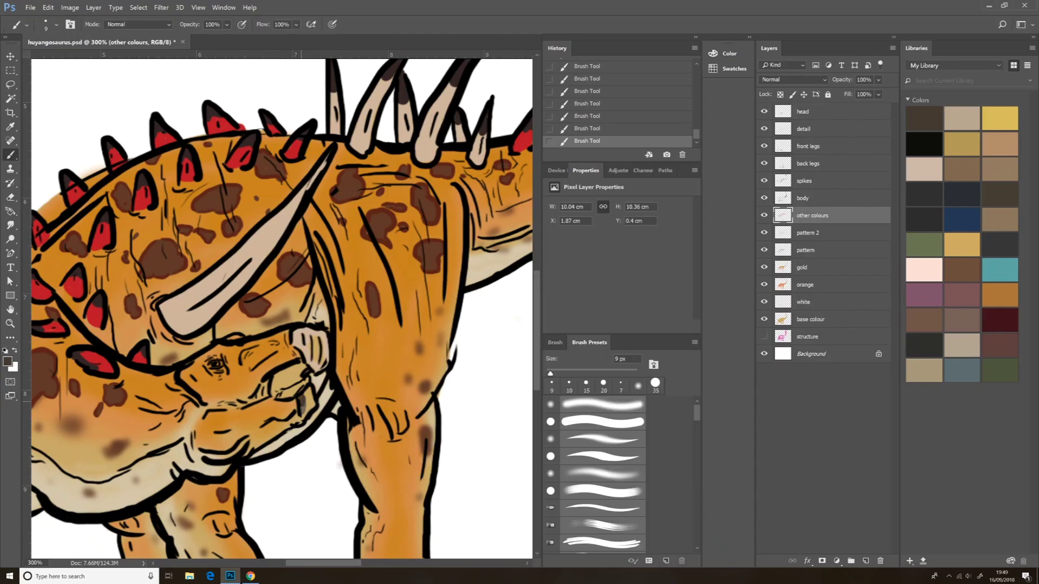
pyautogui.moveTo(307, 398); pyautogui.dragTo(306, 419)
pyautogui.moveTo(295, 331)
pyautogui.mouseDown()
pyautogui.moveTo(314, 346)
pyautogui.moveTo(311, 365)
pyautogui.moveTo(322, 371)
pyautogui.moveTo(320, 362)
pyautogui.mouseUp()
# Fill the inside of the mouth with brown and shade it with the darker brown #4d1c0f
pyautogui.press('Return')
pyautogui.press('b')
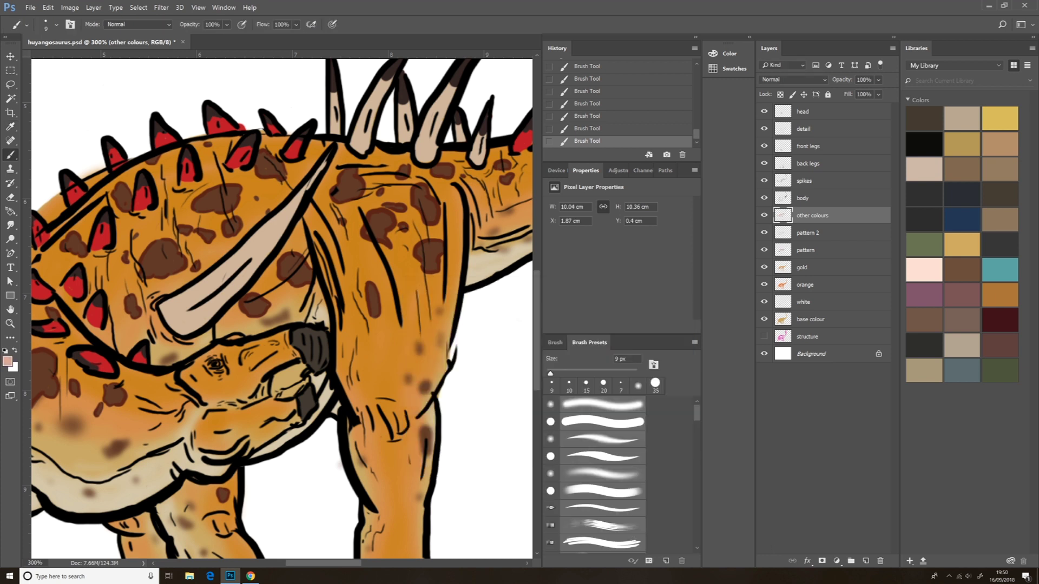
pyautogui.keyDown('alt'); pyautogui.click(274, 387); pyautogui.keyUp('alt')
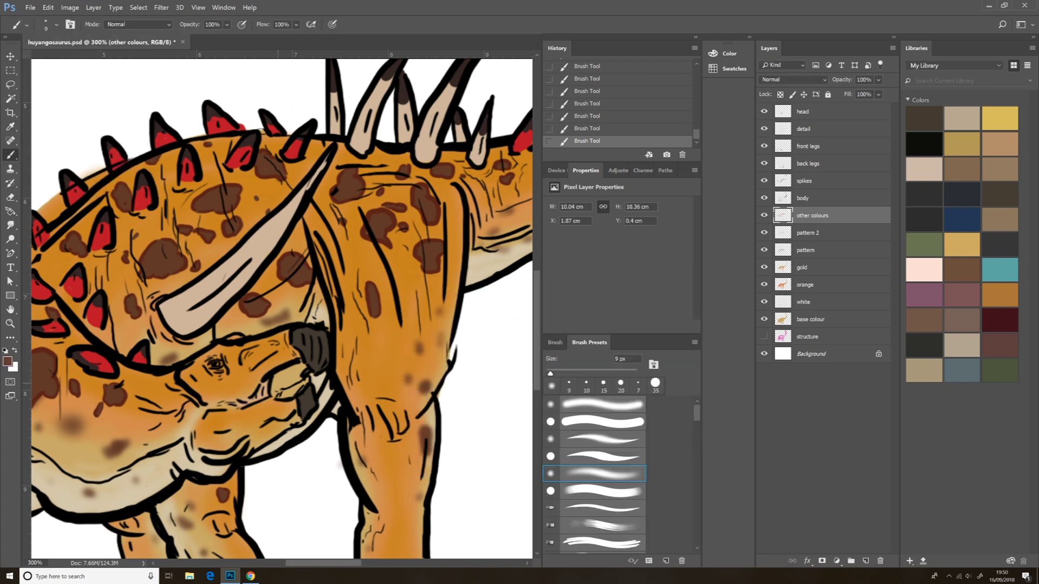
pyautogui.click(7, 361)
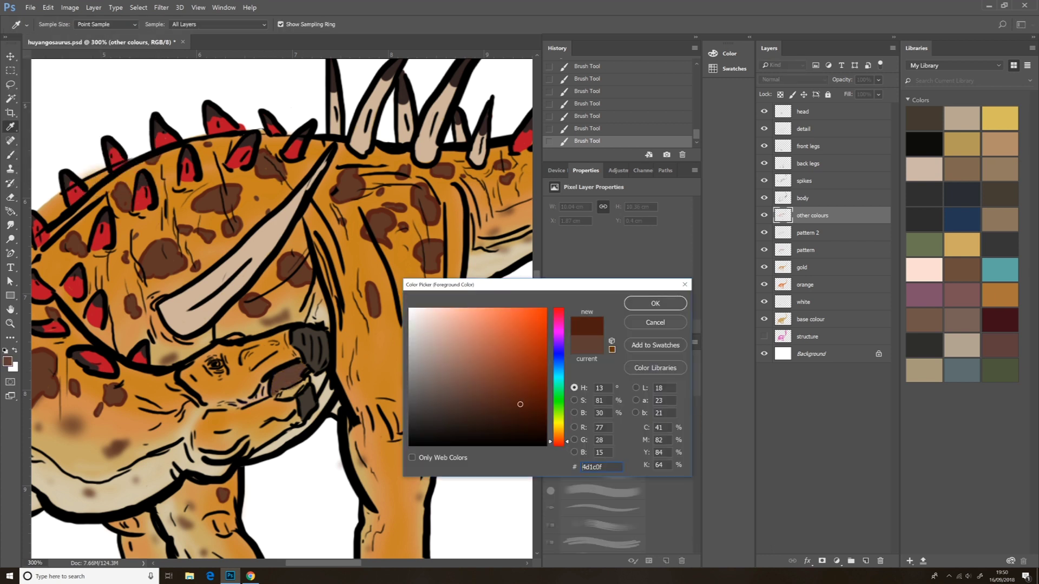
pyautogui.press('Return')
pyautogui.moveTo(273, 389); pyautogui.dragTo(306, 379)
# Add reddish-brown and pale pink details inside the mouth and at its corner, and save the drawing
pyautogui.click(8, 362)
pyautogui.press('Return')
pyautogui.click(7, 362)
pyautogui.press('Return')
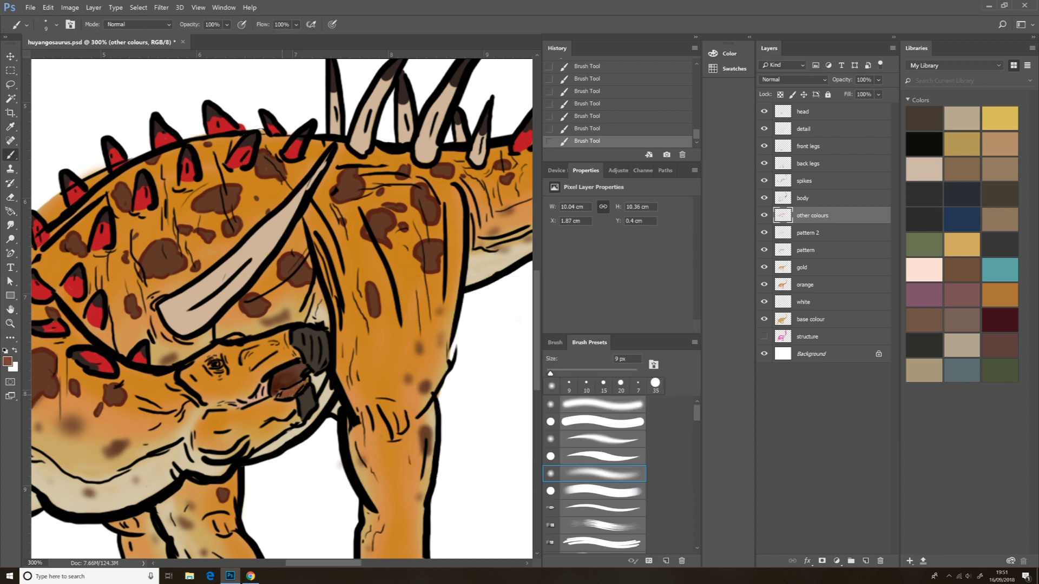
pyautogui.click(8, 362)
pyautogui.press('Return')
pyautogui.hotkey('ctrl', '+')
pyautogui.hotkey('ctrl', '+')
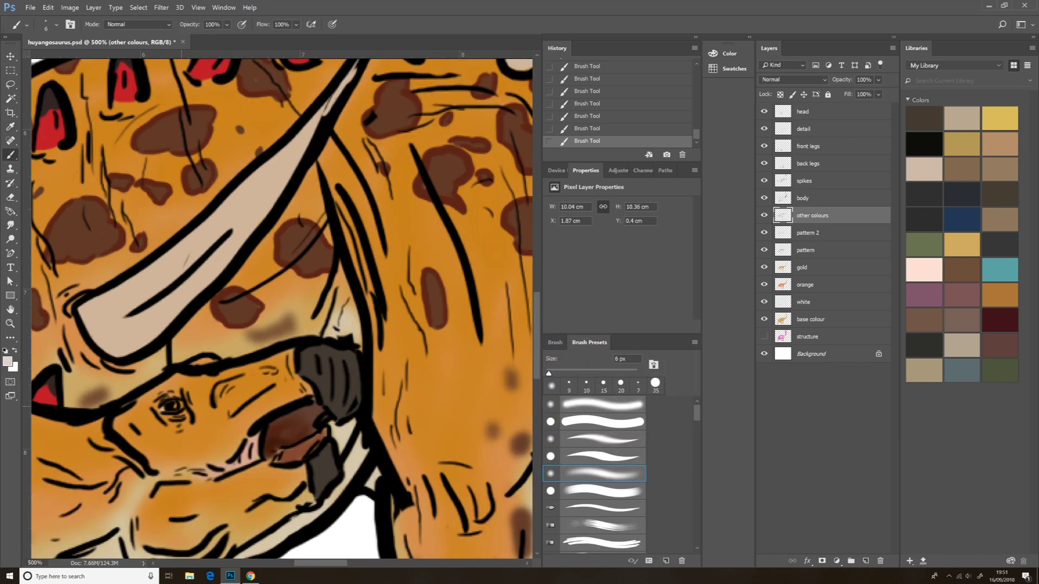
pyautogui.hotkey('ctrl', '1')
pyautogui.hotkey('ctrl', 's')
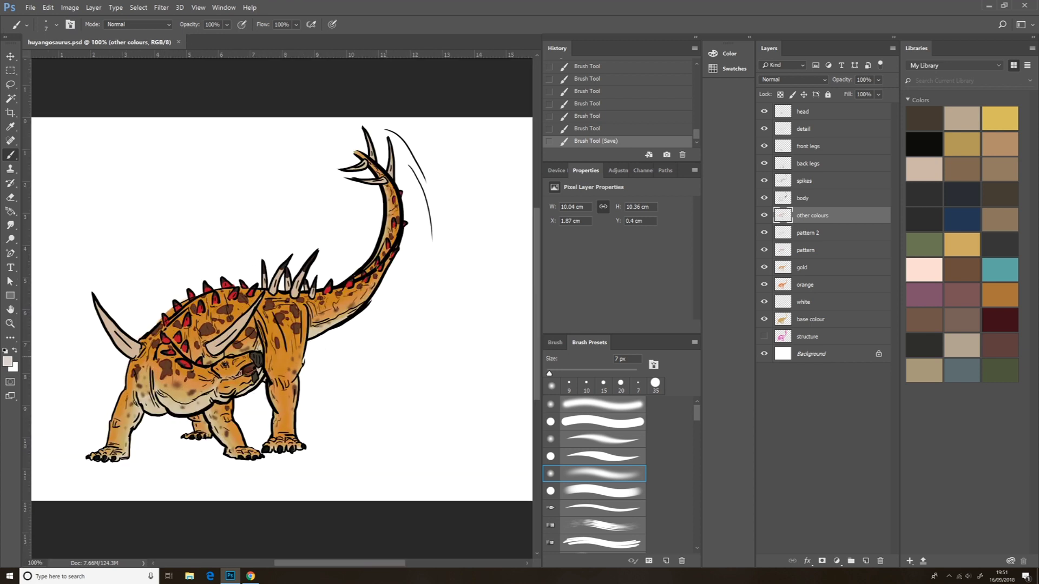
# Erase stray ink along the back outline on the body layer
pyautogui.click(811, 112)
pyautogui.click(812, 198)
pyautogui.press('e')
pyautogui.moveTo(172, 313); pyautogui.dragTo(183, 305)
pyautogui.hotkey('ctrl', '-')
pyautogui.hotkey('ctrl', '+')
pyautogui.hotkey('ctrl', '+')
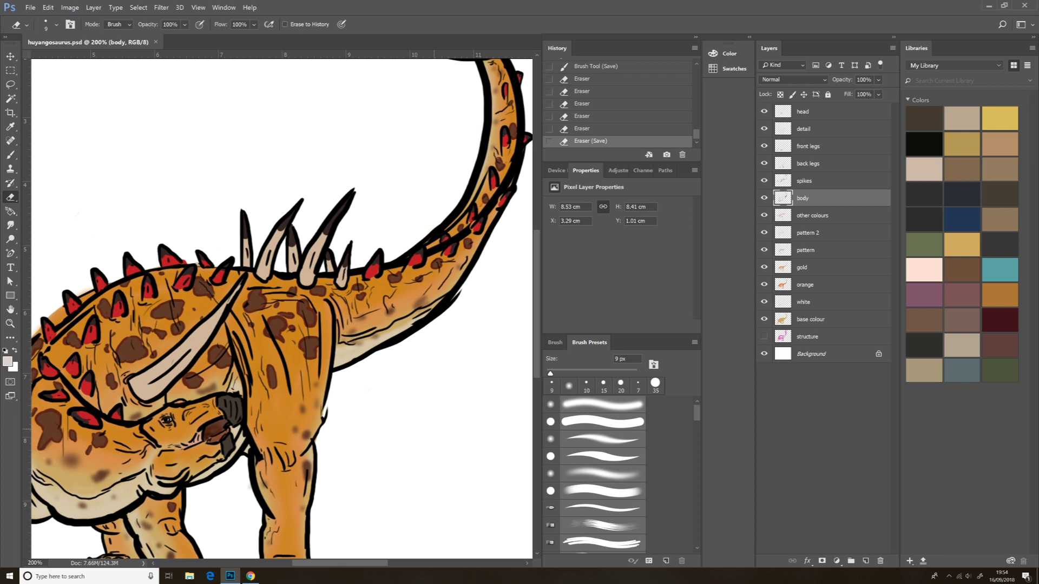
# Create a layer named shadow above the head layer, set its opacity to 50%, and choose black as the foreground colour
pyautogui.click(893, 48)
pyautogui.click(921, 54)
pyautogui.write('shadow')
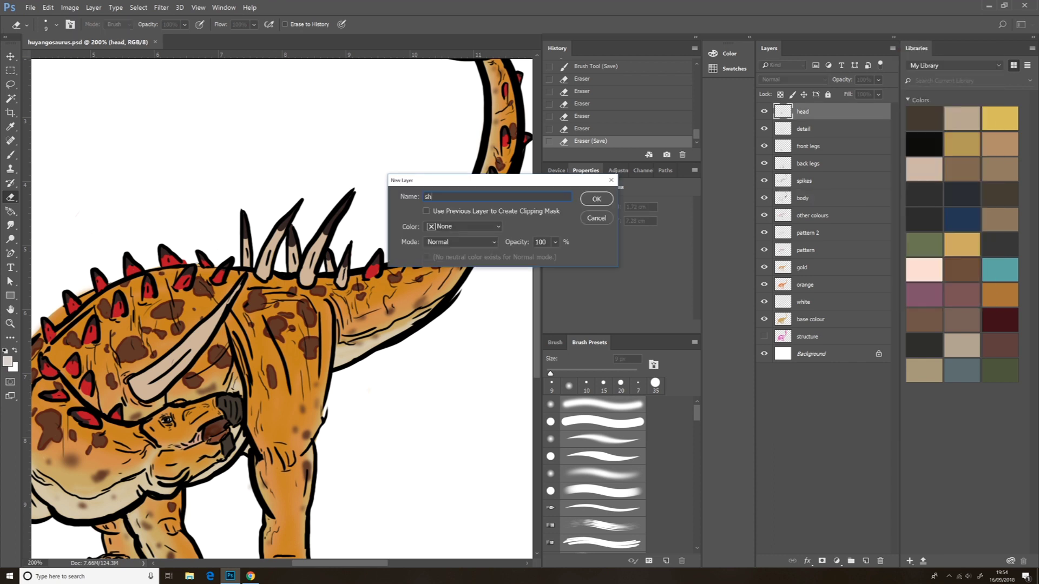
pyautogui.press('Return')
pyautogui.press('i')
pyautogui.click(7, 362)
pyautogui.press('Return')
pyautogui.press('5')
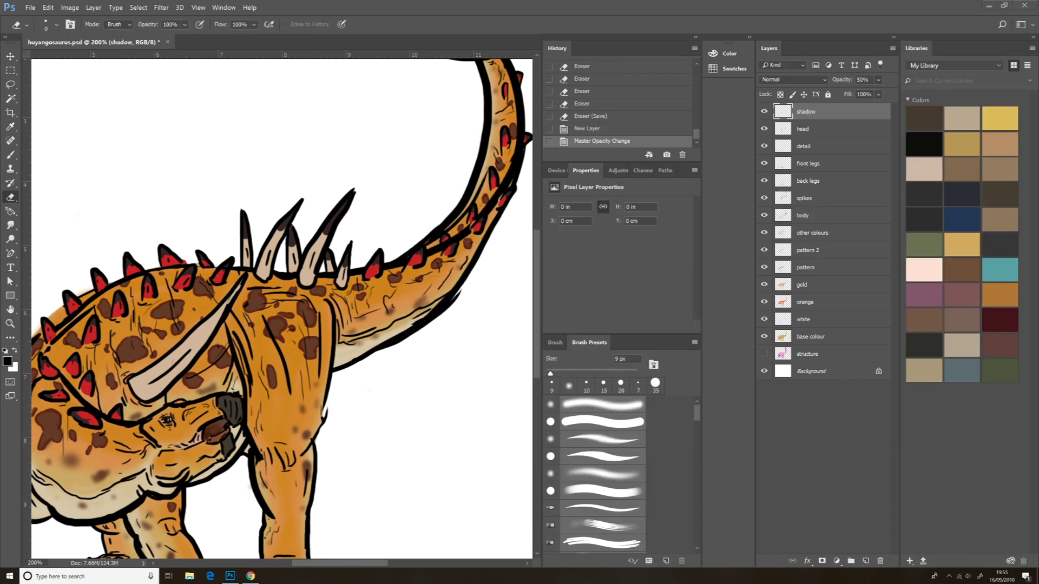
# Enlarge the soft brush and shade the underside of the chest beside the outstretched front leg in black
pyautogui.press('b')
pyautogui.press(']')
pyautogui.press(']')
pyautogui.press(']')
pyautogui.moveTo(254, 341); pyautogui.dragTo(252, 238)
pyautogui.moveTo(163, 346); pyautogui.dragTo(362, 266)
pyautogui.moveTo(186, 289); pyautogui.dragTo(210, 320)
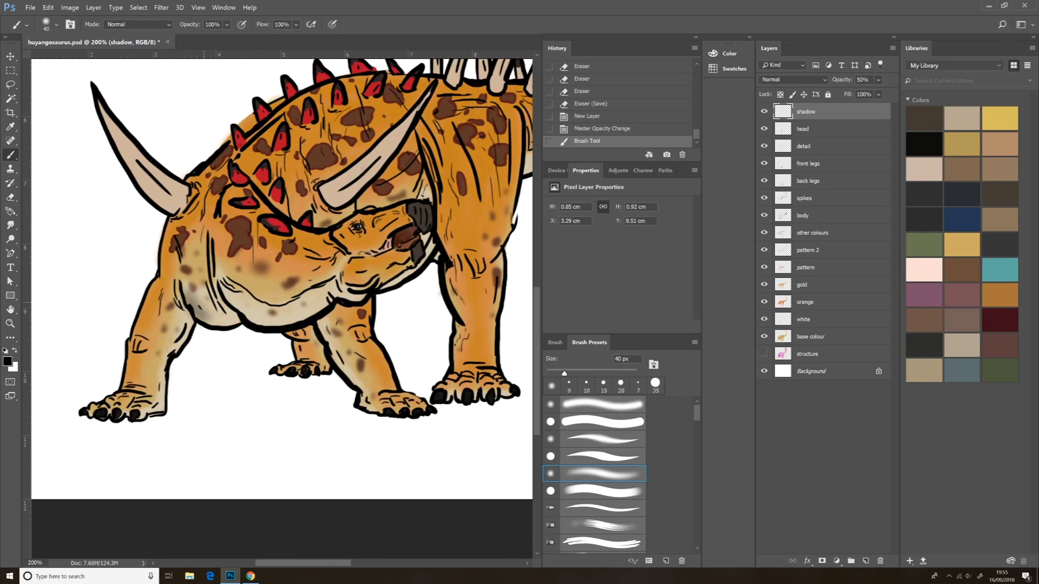
pyautogui.hotkey('ctrl', 'z')
pyautogui.hotkey('ctrl', '+')
pyautogui.moveTo(136, 281); pyautogui.dragTo(184, 327)
pyautogui.moveTo(176, 324); pyautogui.dragTo(218, 328)
pyautogui.moveTo(152, 335); pyautogui.dragTo(198, 311)
# Shade the inner edge and foot of the outstretched front leg, adjusting the brush size down to 25 px
pyautogui.moveTo(136, 276)
pyautogui.mouseDown()
pyautogui.moveTo(217, 319)
pyautogui.moveTo(119, 376)
pyautogui.moveTo(100, 465)
pyautogui.mouseUp()
pyautogui.moveTo(108, 368)
pyautogui.mouseDown()
pyautogui.moveTo(81, 472)
pyautogui.moveTo(68, 476)
pyautogui.mouseUp()
pyautogui.press('[')
pyautogui.press('[')
pyautogui.hscroll(-5, 281, 303)
pyautogui.moveTo(144, 468); pyautogui.dragTo(201, 471)
pyautogui.press(']')
pyautogui.press(']')
pyautogui.moveTo(238, 425); pyautogui.dragTo(233, 441)
pyautogui.moveTo(173, 455); pyautogui.dragTo(217, 468)
# Shade the chest folds, the lower belly and the throat beneath the jaw
pyautogui.moveTo(273, 248); pyautogui.dragTo(276, 319)
pyautogui.moveTo(389, 289); pyautogui.dragTo(355, 330)
pyautogui.moveTo(325, 222); pyautogui.dragTo(303, 314)
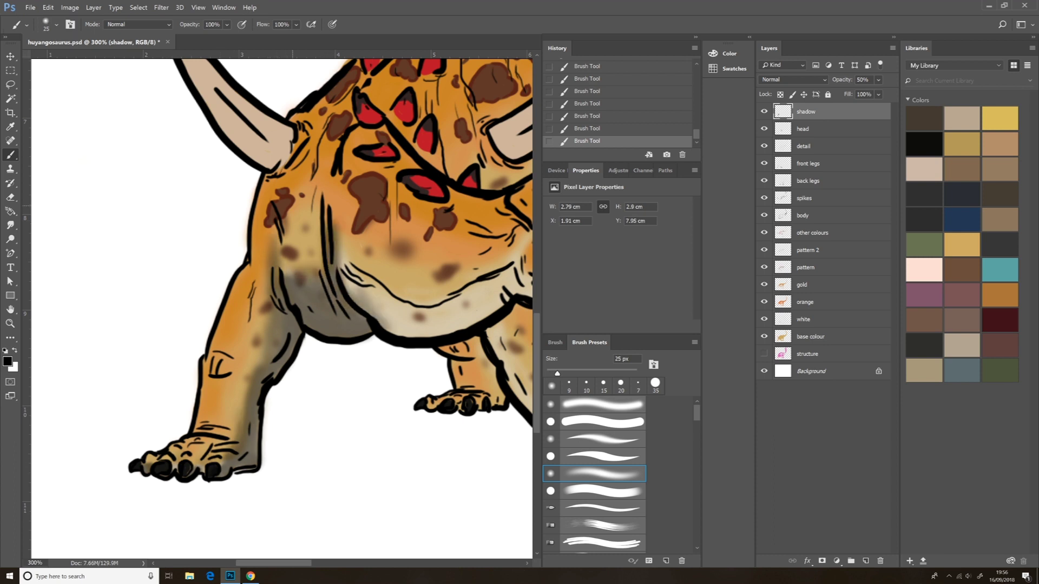
pyautogui.hscroll(6, 281, 303)
pyautogui.moveTo(382, 270)
pyautogui.mouseDown()
pyautogui.moveTo(255, 325)
pyautogui.moveTo(162, 276)
pyautogui.mouseUp()
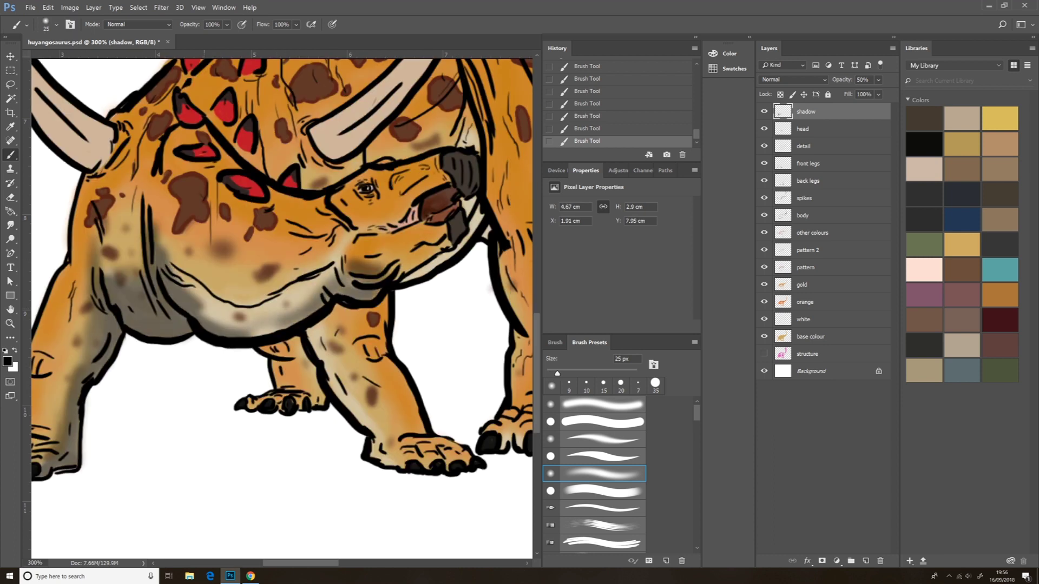
pyautogui.moveTo(259, 325)
pyautogui.mouseDown()
pyautogui.moveTo(157, 222)
pyautogui.moveTo(178, 298)
pyautogui.mouseUp()
# Deepen the shadow along the shoulder edge and down the outstretched front leg
pyautogui.moveTo(106, 192); pyautogui.dragTo(75, 238)
pyautogui.moveTo(100, 173); pyautogui.dragTo(52, 311)
pyautogui.moveTo(81, 279); pyautogui.dragTo(44, 335)
pyautogui.scroll(-2, 63, 324)
pyautogui.hscroll(-2, 271, 270)
pyautogui.moveTo(154, 261); pyautogui.dragTo(116, 393)
pyautogui.moveTo(171, 285); pyautogui.dragTo(135, 376)
pyautogui.moveTo(186, 236); pyautogui.dragTo(162, 341)
# Shade the lower side of the shoulder spike that points away from the head
pyautogui.scroll(4, 270, 271)
pyautogui.scroll(1, 270, 270)
pyautogui.moveTo(198, 247); pyautogui.dragTo(143, 290)
pyautogui.moveTo(179, 181); pyautogui.dragTo(108, 263)
pyautogui.moveTo(214, 249); pyautogui.dragTo(165, 284)
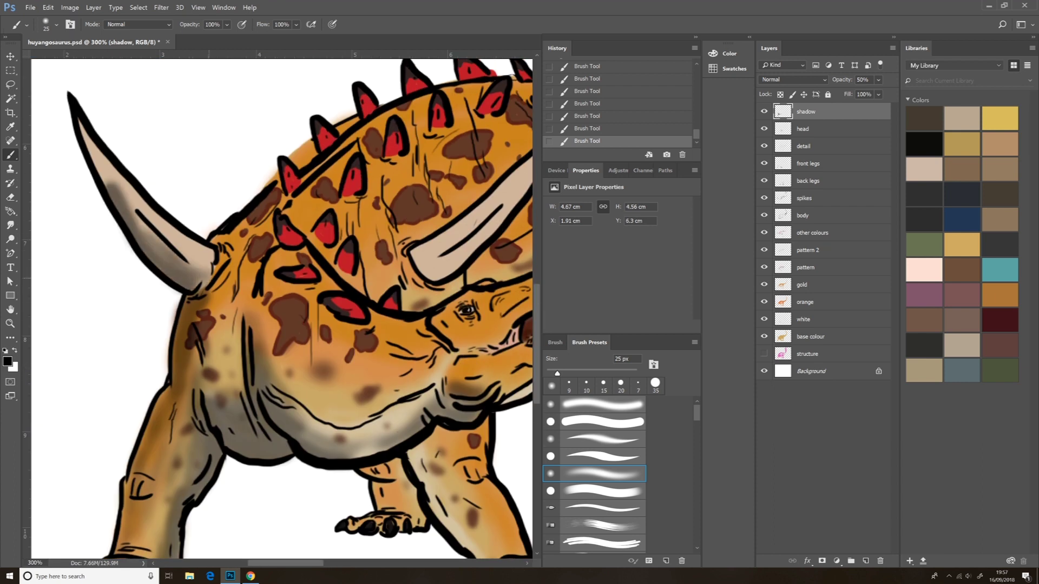
pyautogui.moveTo(116, 186); pyautogui.dragTo(80, 124)
pyautogui.moveTo(168, 213); pyautogui.dragTo(136, 249)
pyautogui.moveTo(105, 140); pyautogui.dragTo(87, 165)
# Shade the shoulder and the outer edge of the back, and add shadow around the spike above the head
pyautogui.moveTo(241, 233); pyautogui.dragTo(213, 259)
pyautogui.moveTo(271, 189); pyautogui.dragTo(238, 259)
pyautogui.moveTo(243, 241); pyautogui.dragTo(232, 289)
pyautogui.moveTo(311, 146)
pyautogui.mouseDown()
pyautogui.moveTo(287, 192)
pyautogui.moveTo(292, 227)
pyautogui.mouseUp()
pyautogui.moveTo(352, 122); pyautogui.dragTo(338, 133)
pyautogui.moveTo(428, 244); pyautogui.dragTo(412, 289)
pyautogui.moveTo(479, 208)
pyautogui.mouseDown()
pyautogui.moveTo(428, 254)
pyautogui.moveTo(475, 221)
pyautogui.mouseUp()
# Reduce the brush to 20 px and shade the far hind leg and the flank behind the head
pyautogui.hscroll(3, 324, 325)
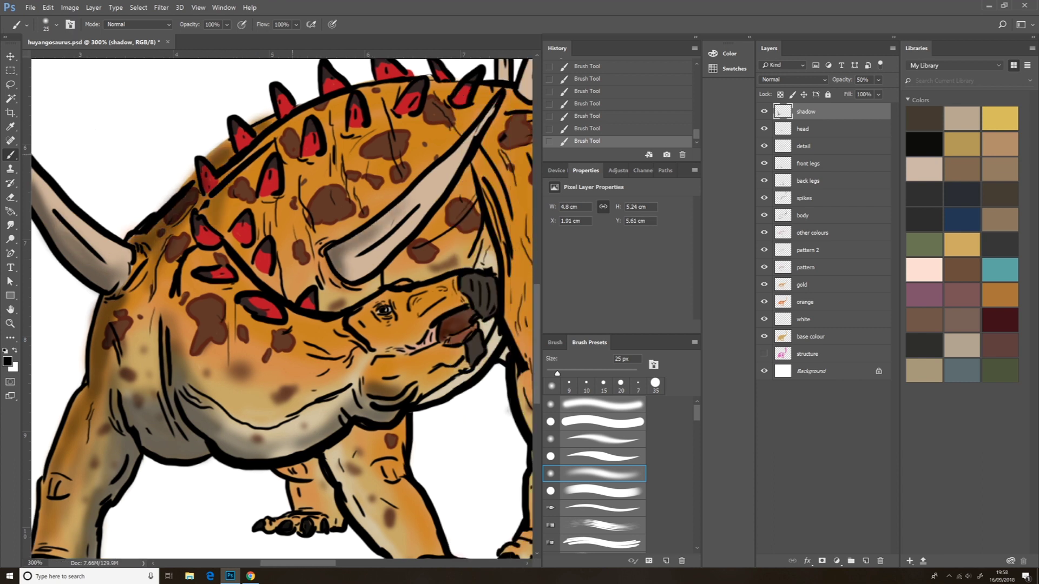
pyautogui.moveTo(317, 461)
pyautogui.mouseDown()
pyautogui.moveTo(279, 484)
pyautogui.moveTo(292, 528)
pyautogui.moveTo(306, 529)
pyautogui.moveTo(266, 531)
pyautogui.mouseUp()
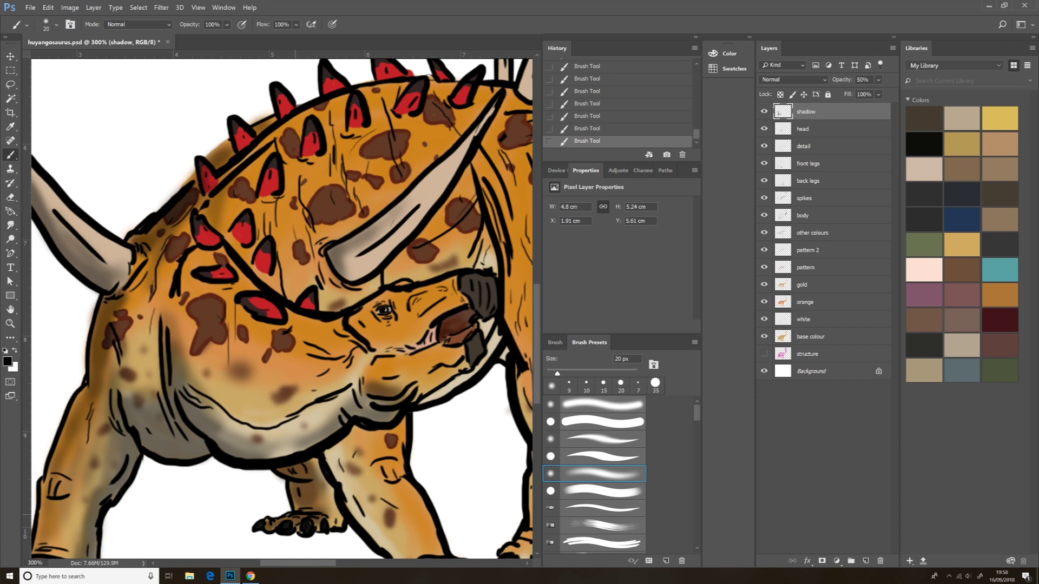
pyautogui.hscroll(3, 325, 325)
pyautogui.hotkey('ctrl', '-')
pyautogui.moveTo(306, 211); pyautogui.dragTo(300, 341)
pyautogui.moveTo(273, 268)
pyautogui.mouseDown()
pyautogui.moveTo(233, 293)
pyautogui.moveTo(254, 265)
pyautogui.mouseUp()
pyautogui.moveTo(322, 208); pyautogui.dragTo(295, 303)
# Shade the near hind leg from thigh to foot and the body edge beneath the tail base
pyautogui.moveTo(321, 249); pyautogui.dragTo(333, 457)
pyautogui.moveTo(317, 467); pyautogui.dragTo(382, 479)
pyautogui.moveTo(403, 235); pyautogui.dragTo(405, 253)
# Shade the tall spikes over the hips, reducing the brush to 15 px for the spikes nearer the back
pyautogui.moveTo(389, 128); pyautogui.dragTo(366, 178)
pyautogui.moveTo(361, 141); pyautogui.dragTo(355, 163)
pyautogui.press('[')
pyautogui.press('[')
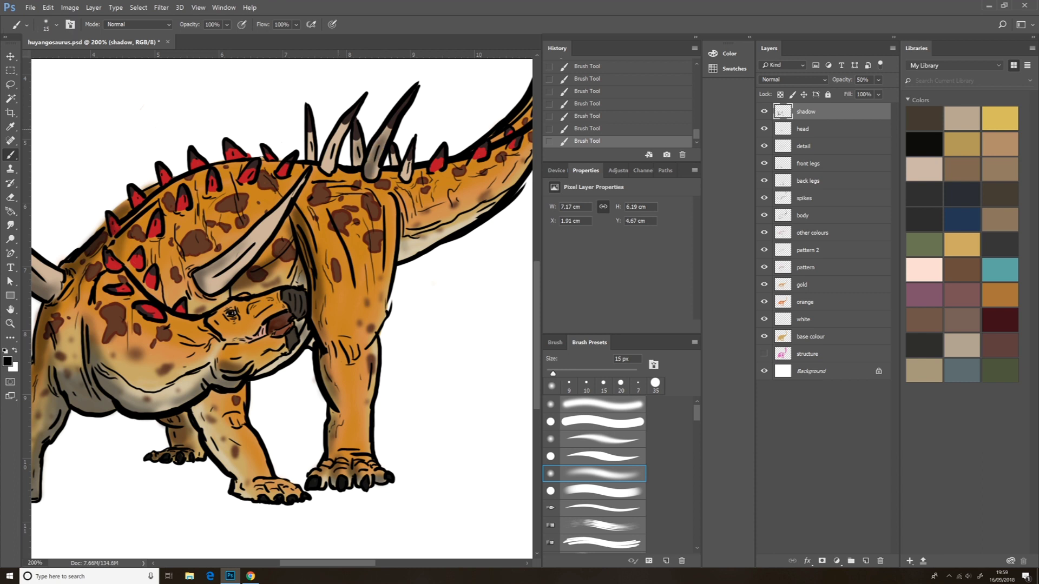
pyautogui.moveTo(347, 124); pyautogui.dragTo(328, 172)
pyautogui.moveTo(311, 133); pyautogui.dragTo(308, 160)
# Add shadow to the red plates at the tail base and along the back down to the shoulder
pyautogui.moveTo(438, 157); pyautogui.dragTo(432, 172)
pyautogui.moveTo(246, 163)
pyautogui.mouseDown()
pyautogui.moveTo(241, 181)
pyautogui.moveTo(179, 208)
pyautogui.mouseUp()
pyautogui.moveTo(211, 178); pyautogui.dragTo(209, 187)
pyautogui.moveTo(158, 218); pyautogui.dragTo(132, 261)
# Enlarge the brush and shade along the inner edge of the raised tail
pyautogui.press(']')
pyautogui.press(']')
pyautogui.press(']')
pyautogui.hotkey('ctrl', '-')
pyautogui.hotkey('ctrl', '+')
pyautogui.moveTo(389, 184); pyautogui.dragTo(379, 259)
# Reduce the brush to 20 px and shade the tail tip and the base of its spikes
pyautogui.press('[')
pyautogui.press('[')
pyautogui.moveTo(389, 162); pyautogui.dragTo(376, 184)
pyautogui.moveTo(371, 143); pyautogui.dragTo(369, 160)
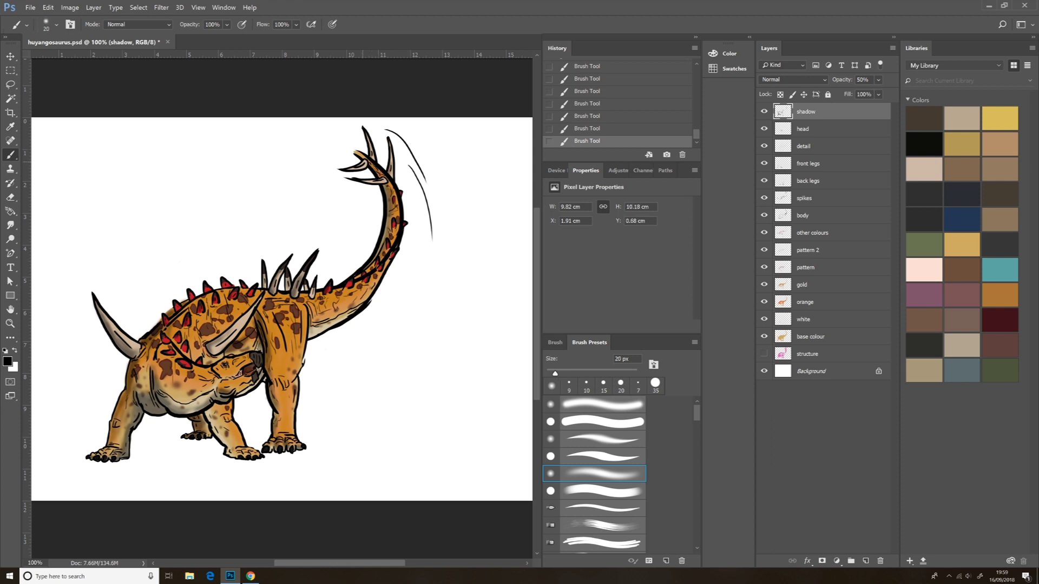
# Add 25 px shadow strokes to the thigh, the foreleg beneath the head and the neck plates, and save the document
pyautogui.press(']')
pyautogui.moveTo(270, 328); pyautogui.dragTo(269, 352)
pyautogui.moveTo(211, 405); pyautogui.dragTo(214, 438)
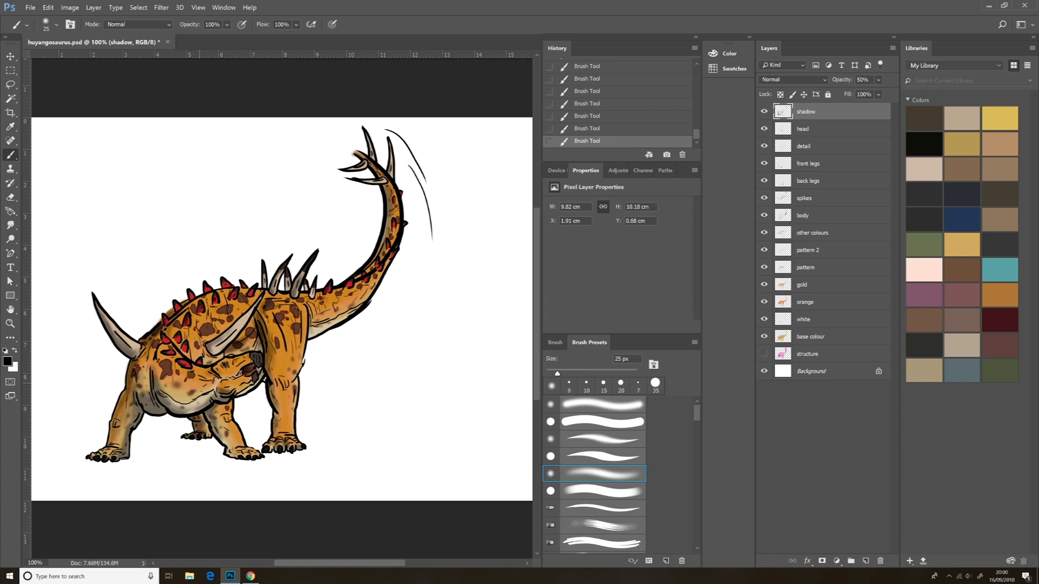
pyautogui.moveTo(187, 352); pyautogui.dragTo(196, 371)
pyautogui.hotkey('ctrl', 's')
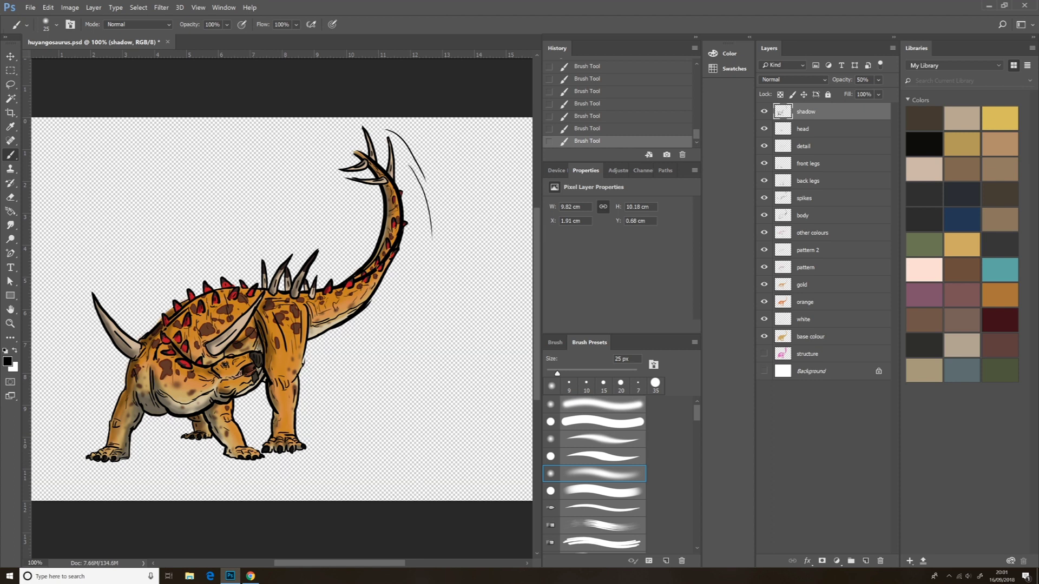
pyautogui.hotkey('ctrl', '-')
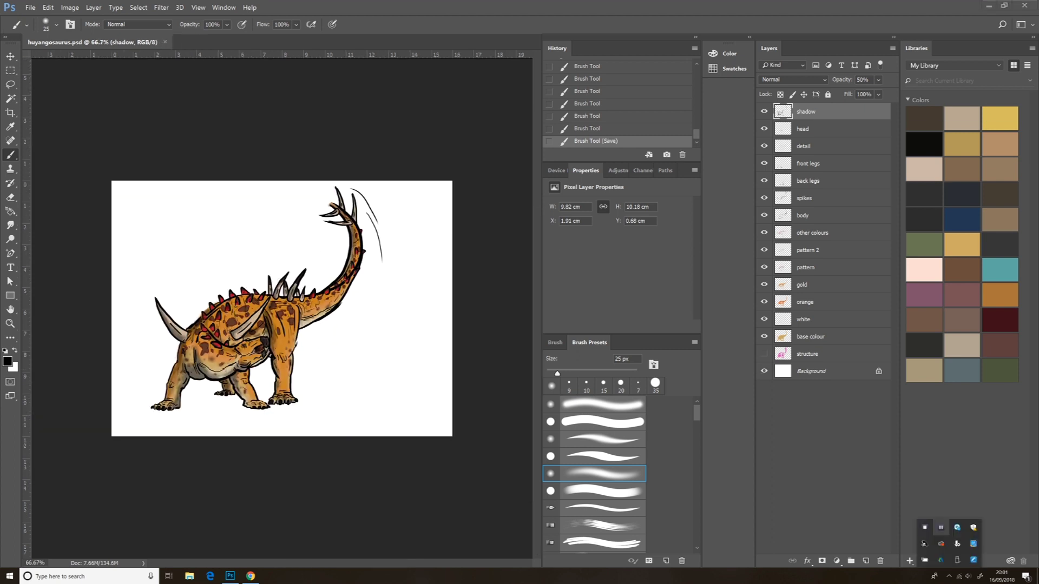